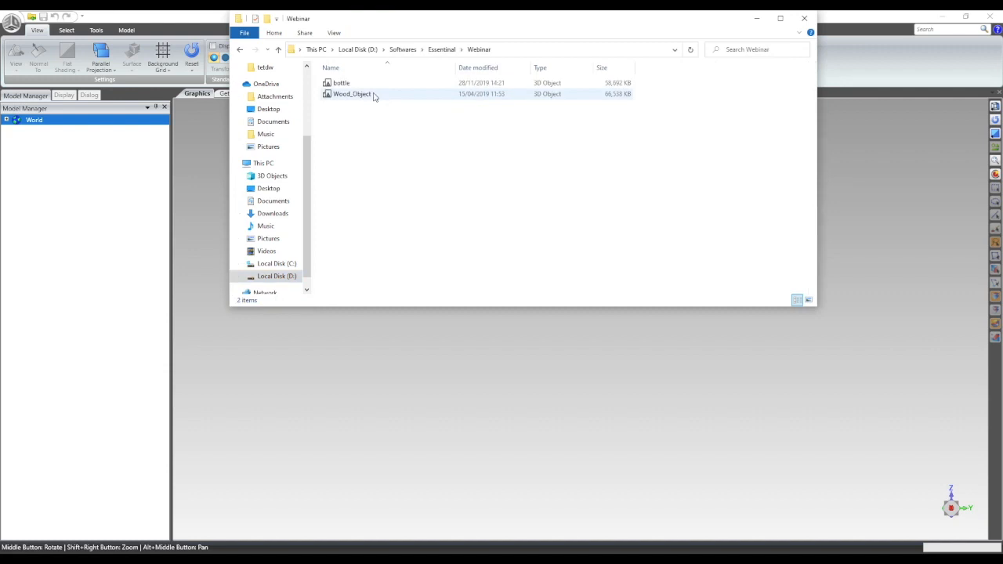
# Load the Wood_Object mesh from the Webinar folder and accept its analysis with Mesh Doctor
pyautogui.click(366, 113)
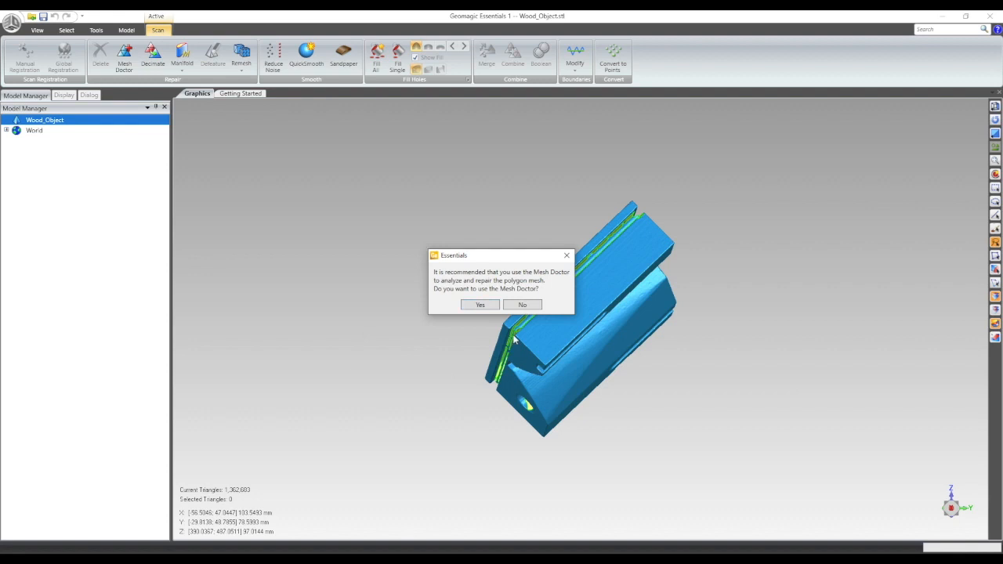
pyautogui.click(481, 306)
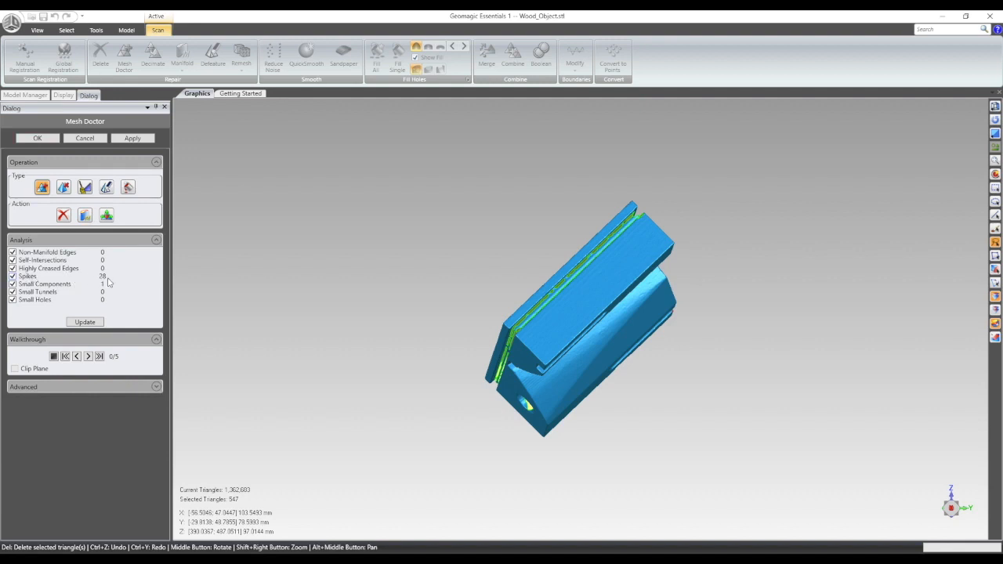
# Inspect the highlighted defects on the mesh, then apply the automatic Mesh Doctor repair and finish the command
pyautogui.moveTo(736, 381); pyautogui.dragTo(542, 260, button='middle')
pyautogui.moveTo(741, 301); pyautogui.dragTo(646, 343, button='middle')
pyautogui.scroll(5, 744, 325)
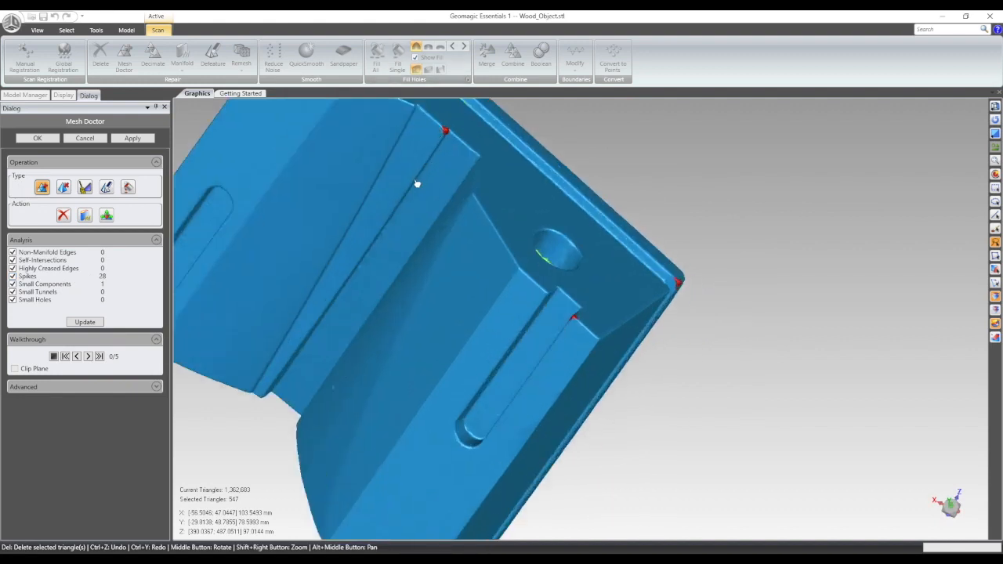
pyautogui.click(130, 140)
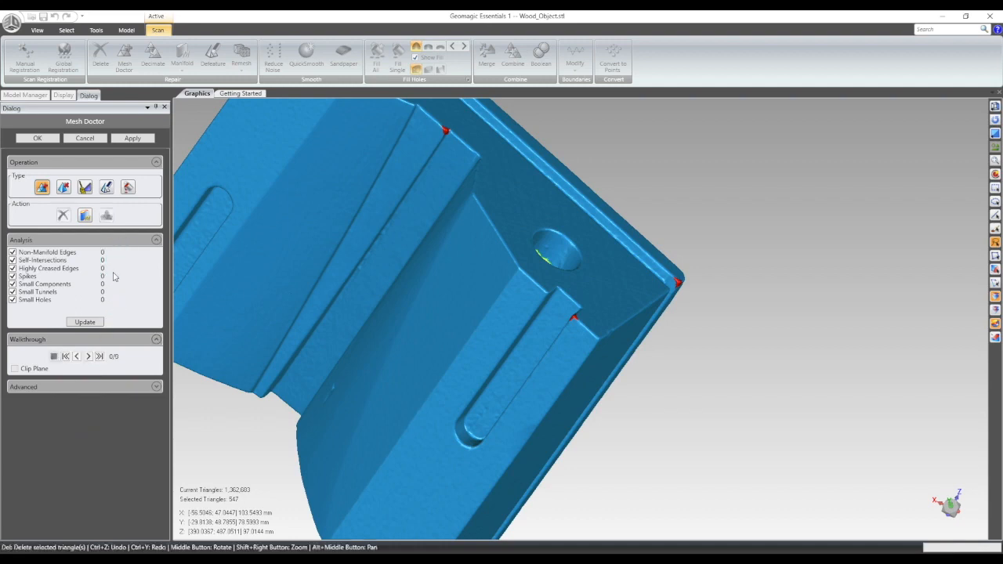
pyautogui.press('Delete')
pyautogui.click(37, 139)
# Check where the World CSYS lies relative to the repaired mesh, then hide it in the display settings
pyautogui.moveTo(342, 381); pyautogui.dragTo(405, 332, button='middle')
pyautogui.scroll(2, 743, 250)
pyautogui.scroll(-5, 743, 250)
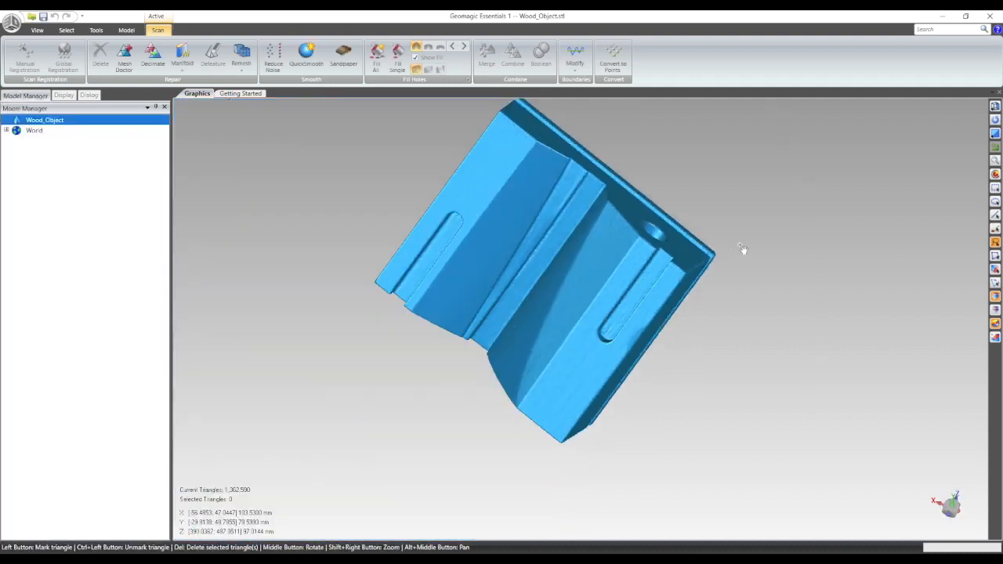
pyautogui.scroll(1, 623, 107)
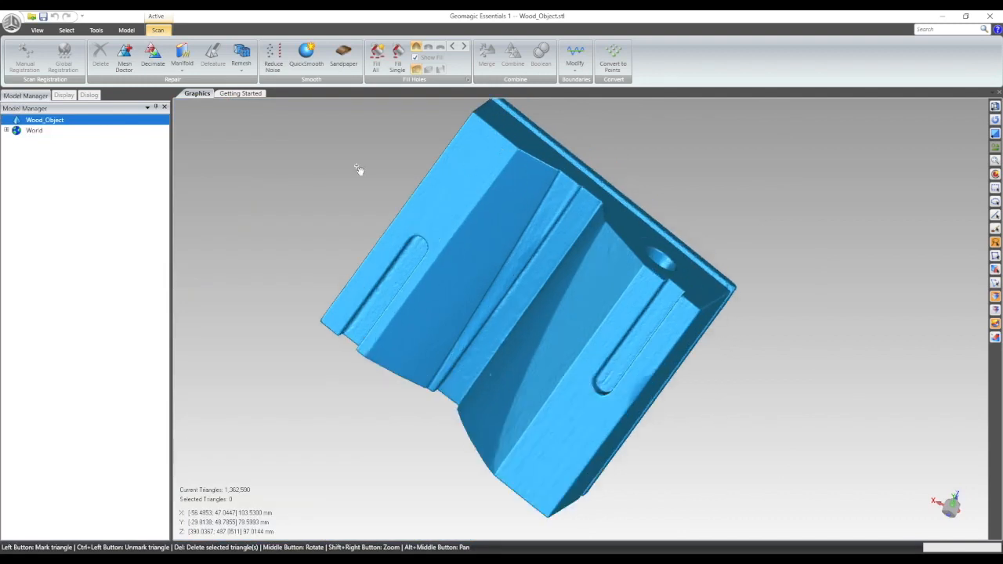
pyautogui.click(62, 95)
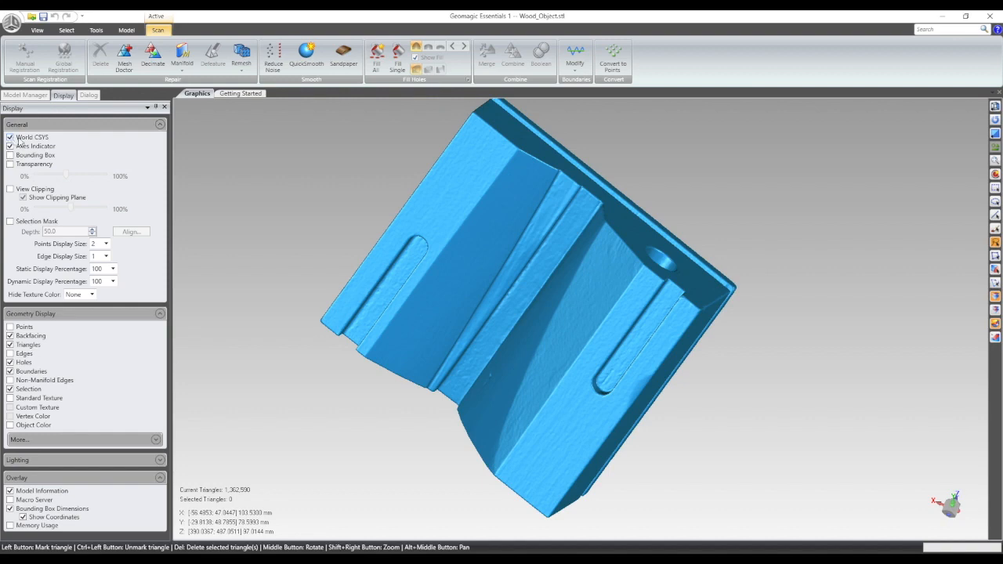
pyautogui.scroll(-10, 528, 303)
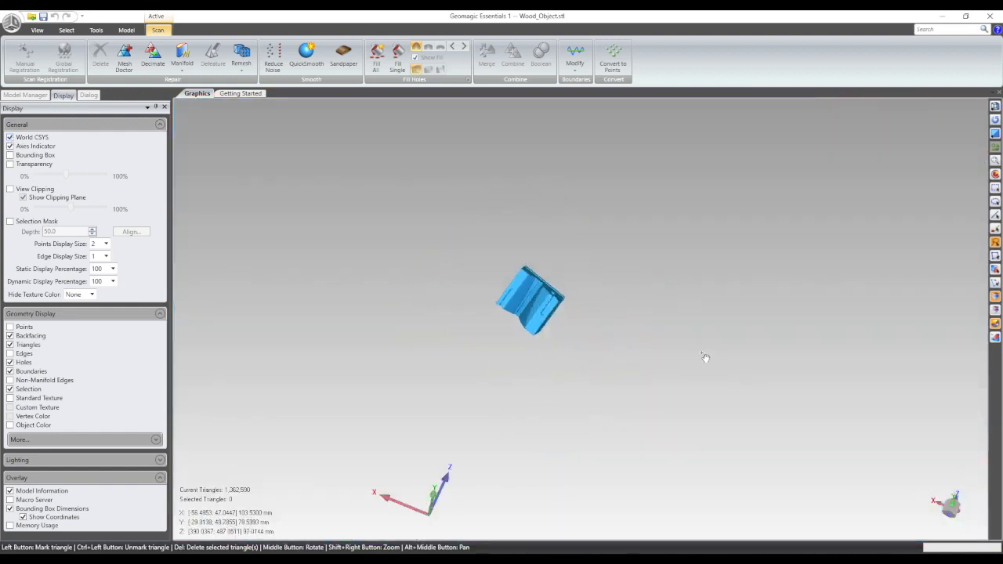
pyautogui.moveTo(525, 249); pyautogui.dragTo(429, 371, button='middle')
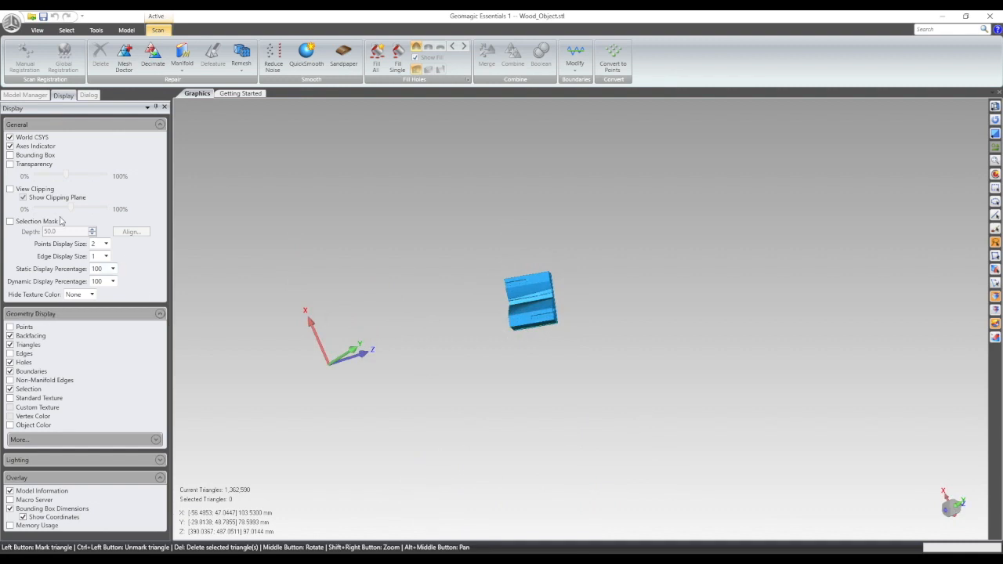
pyautogui.click(10, 138)
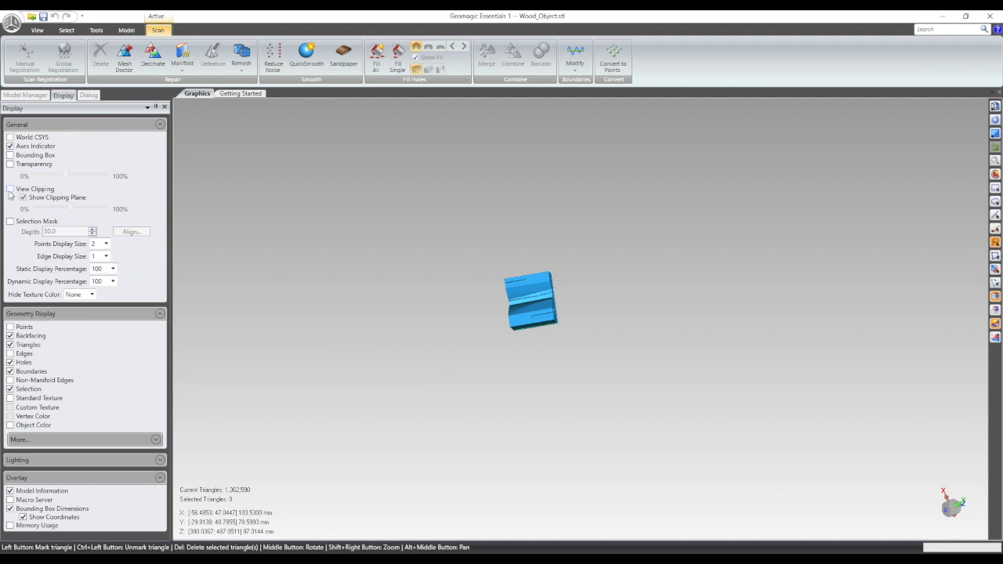
# Inspect the inside of the part with view clipping, shifting the clipping plane, then disable the clipping
pyautogui.scroll(5, 505, 308)
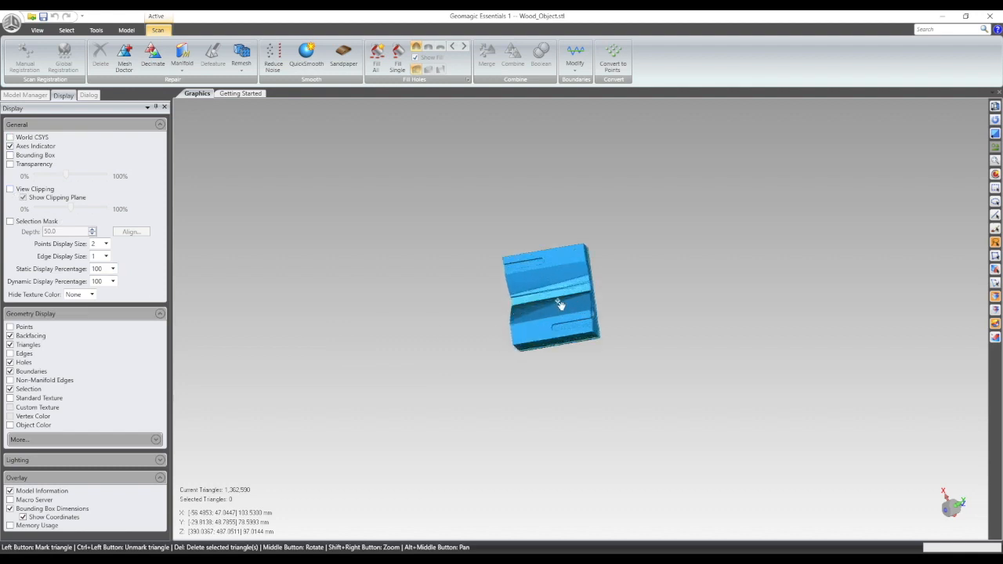
pyautogui.moveTo(541, 188); pyautogui.dragTo(551, 228, button='middle')
pyautogui.scroll(2, 551, 244)
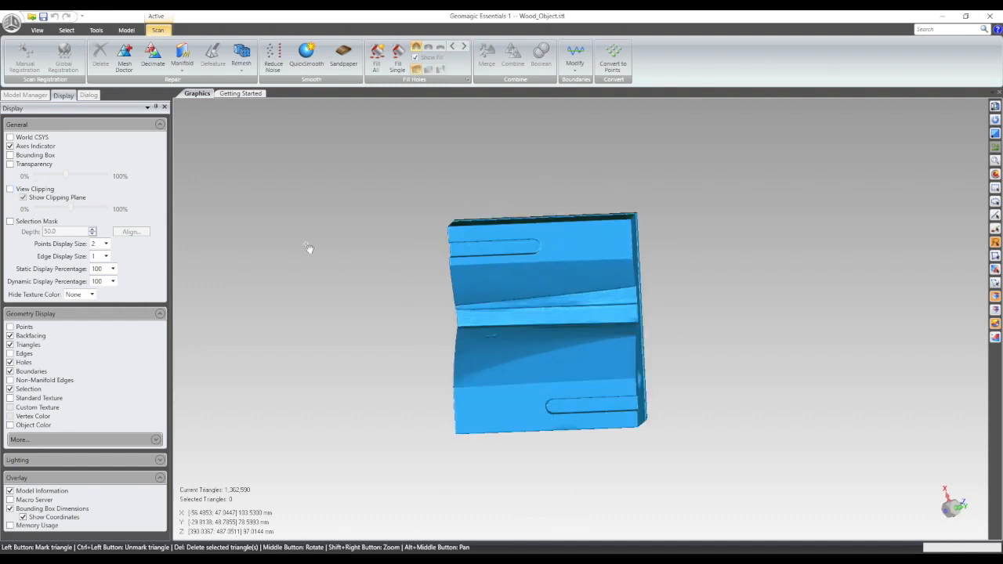
pyautogui.click(10, 189)
pyautogui.moveTo(323, 292); pyautogui.dragTo(527, 339, button='middle')
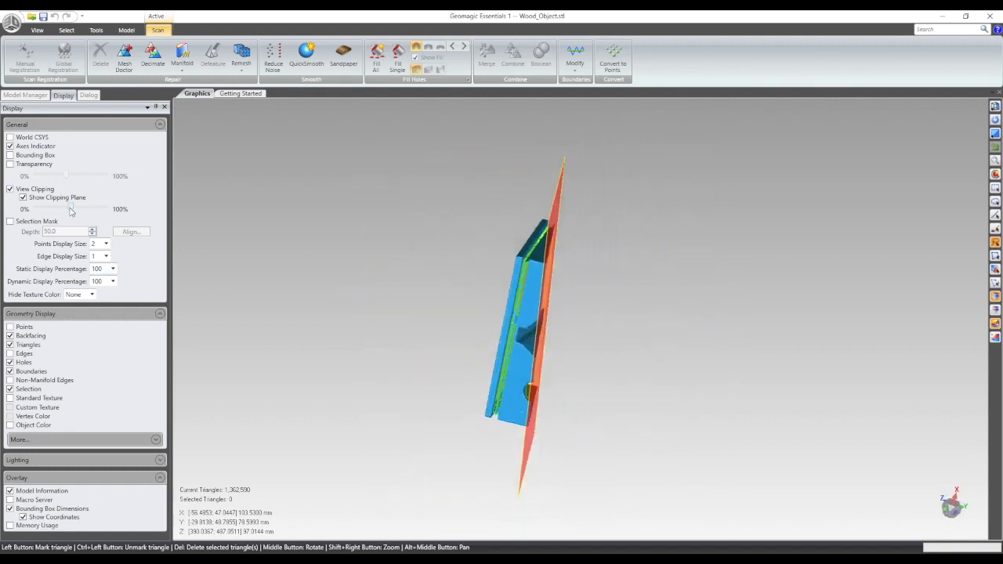
pyautogui.moveTo(70, 210); pyautogui.dragTo(50, 209)
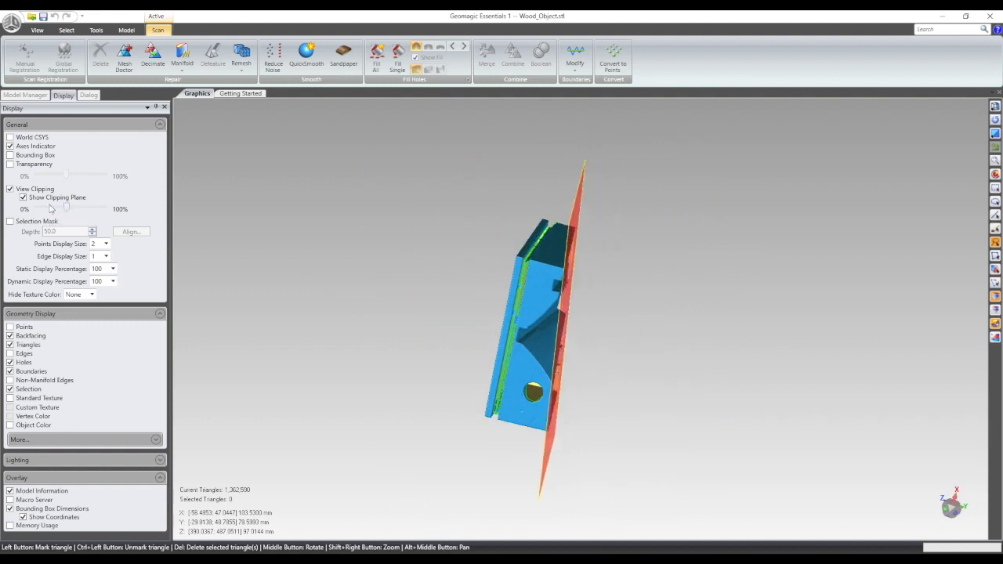
pyautogui.click(10, 189)
# Examine a second section of the part by clipping it from its end view, then restore the unclipped display
pyautogui.moveTo(505, 397); pyautogui.dragTo(536, 362, button='middle')
pyautogui.click(10, 189)
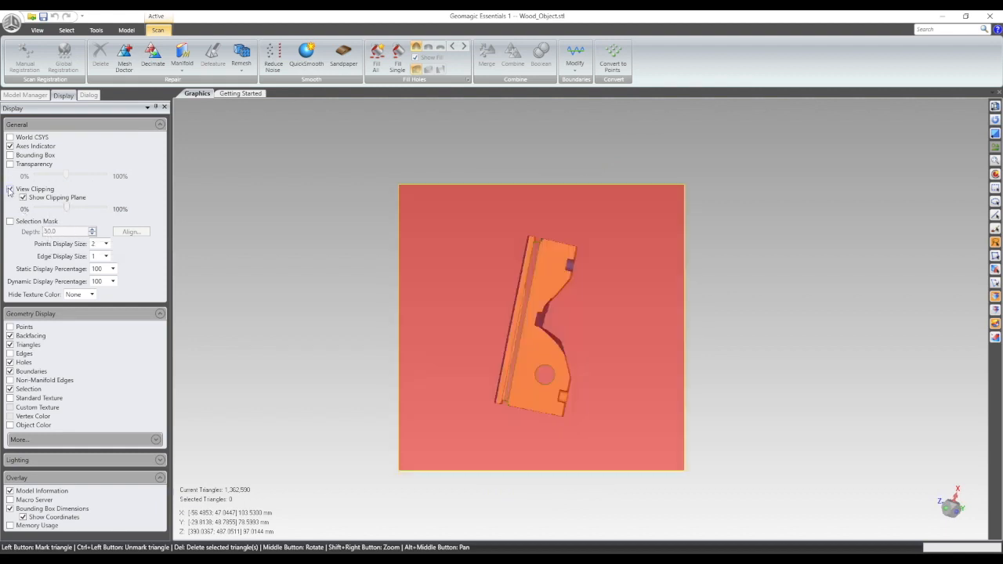
pyautogui.moveTo(368, 287); pyautogui.dragTo(539, 327, button='middle')
pyautogui.moveTo(69, 212); pyautogui.dragTo(67, 210)
pyautogui.moveTo(692, 299); pyautogui.dragTo(569, 212, button='middle')
pyautogui.click(10, 190)
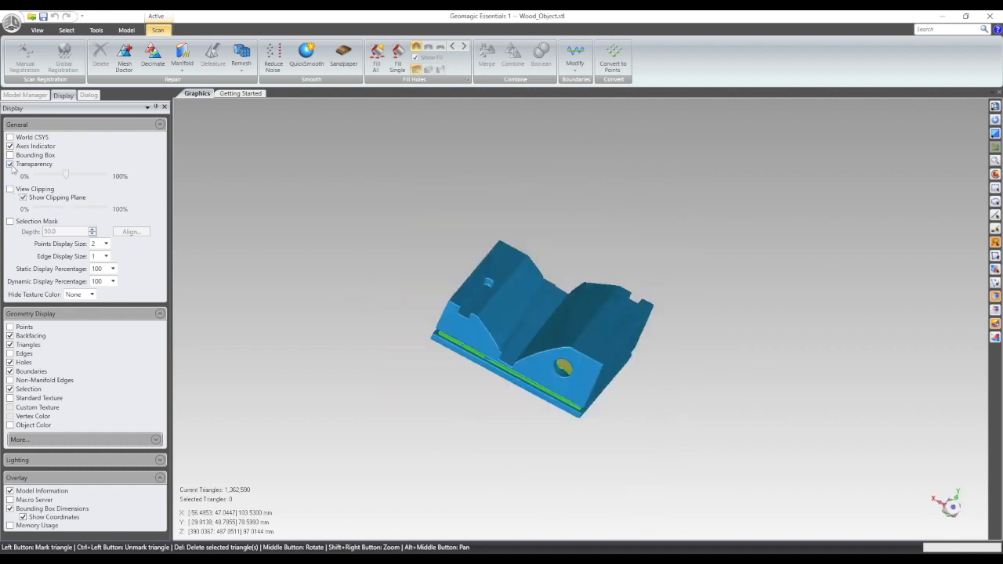
# View the part with slightly adjusted transparency, then return it to an opaque display
pyautogui.moveTo(68, 176)
pyautogui.mouseDown()
pyautogui.moveTo(98, 177)
pyautogui.moveTo(38, 177)
pyautogui.moveTo(72, 177)
pyautogui.mouseUp()
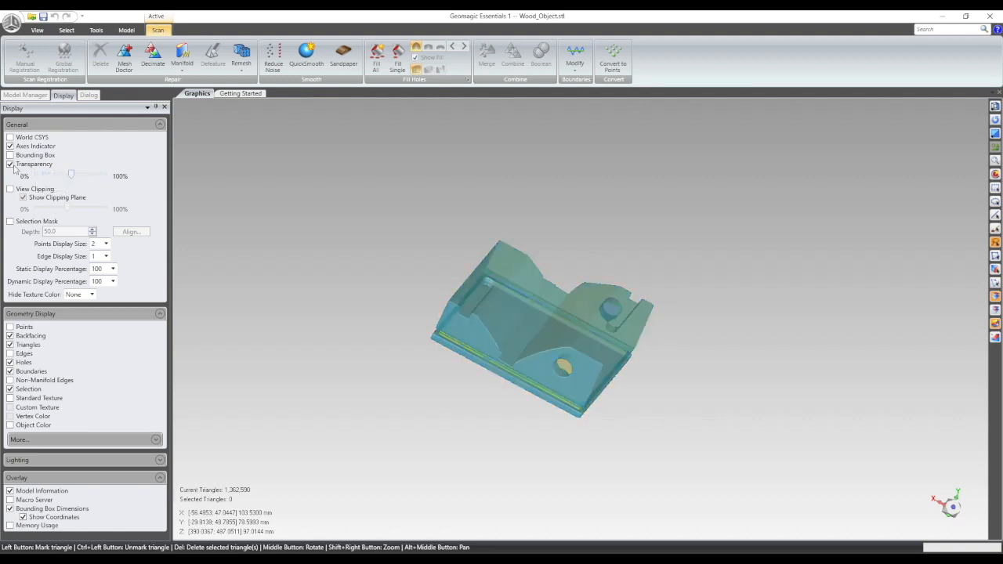
pyautogui.click(10, 163)
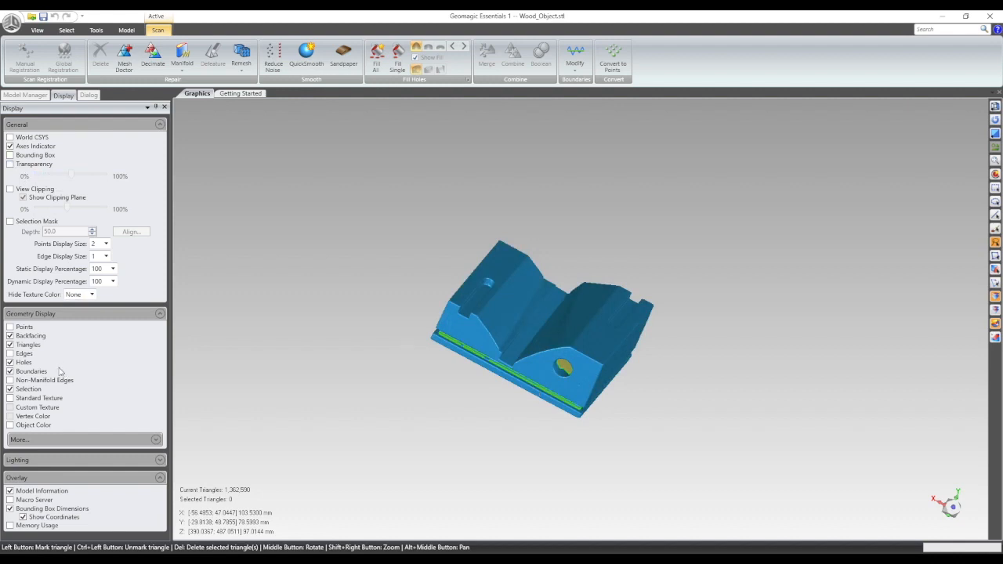
# Display the mesh edges to examine the triangle density up close, then hide them again
pyautogui.click(11, 355)
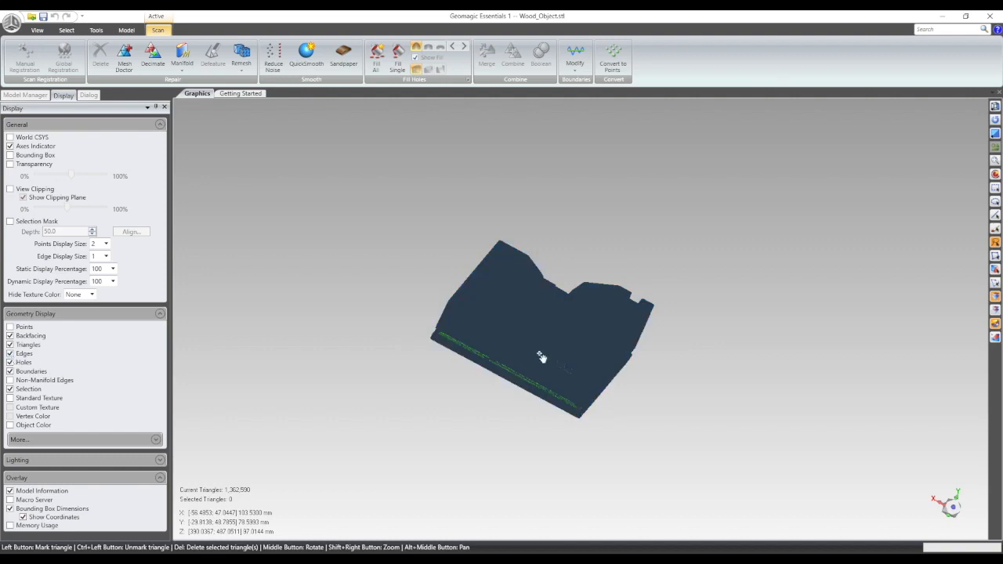
pyautogui.scroll(6, 540, 354)
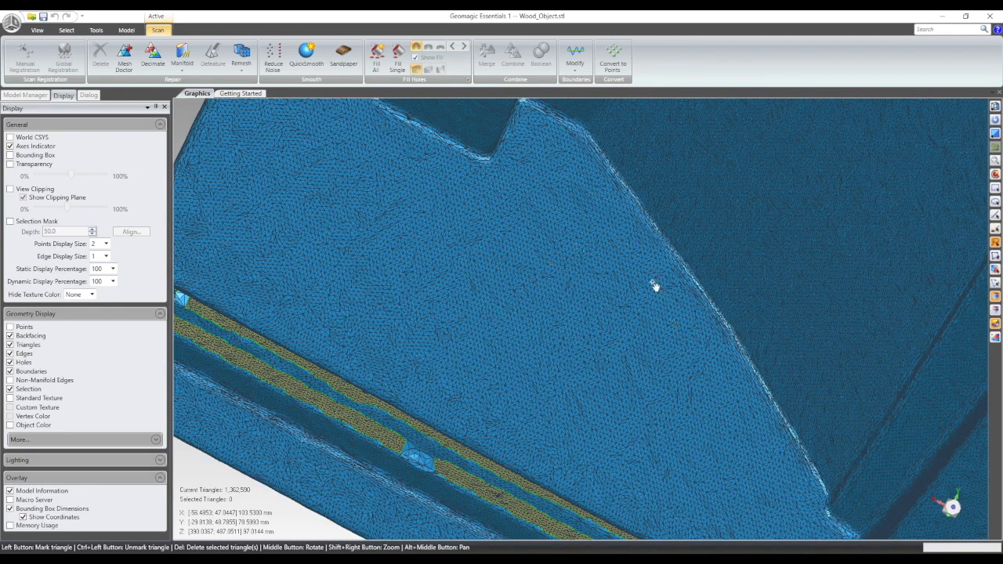
pyautogui.scroll(-4, 681, 262)
pyautogui.moveTo(463, 225); pyautogui.dragTo(415, 240, button='middle')
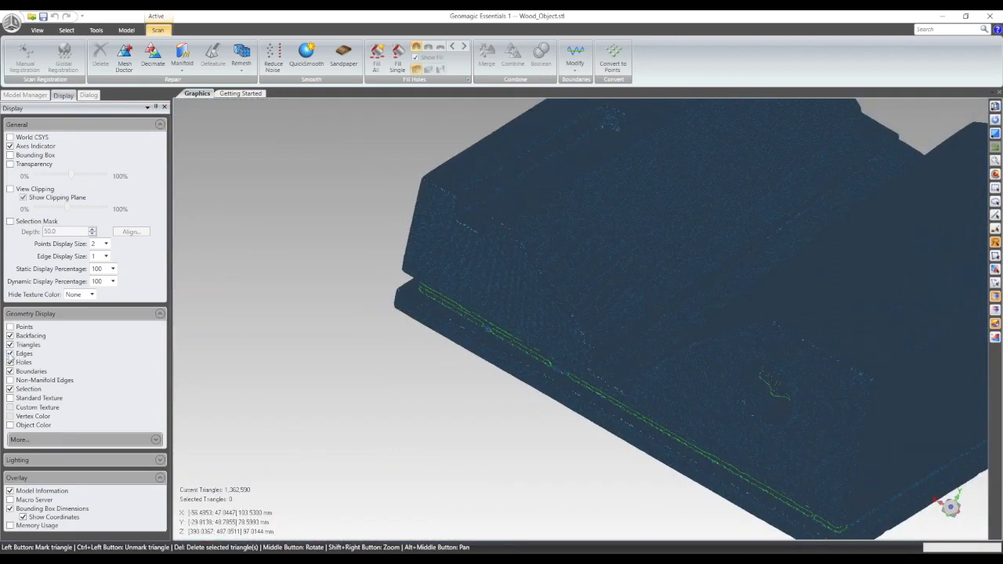
pyautogui.click(11, 354)
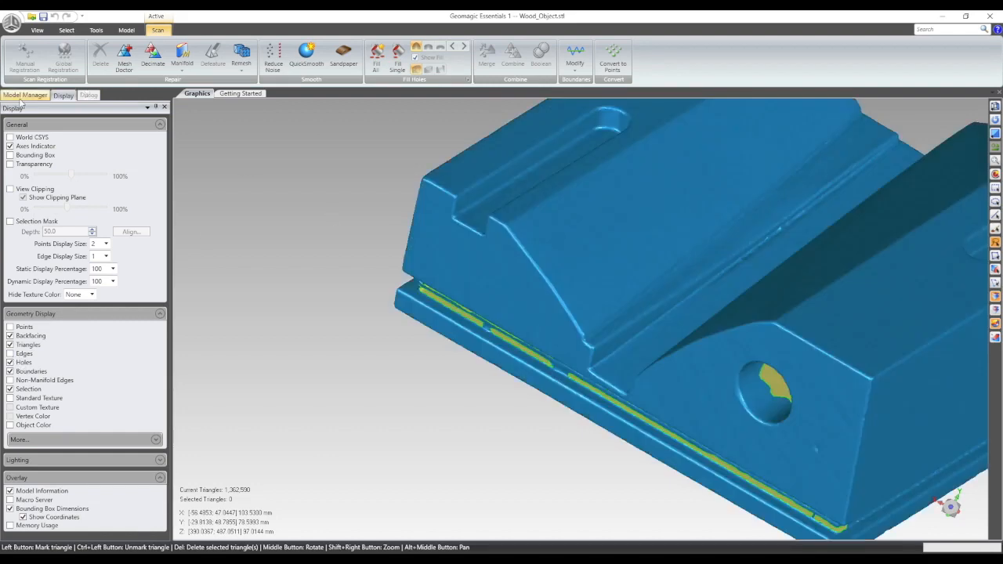
# Decimate the Wood_Object mesh by triangle count, reducing it to half of its triangles
pyautogui.click(24, 95)
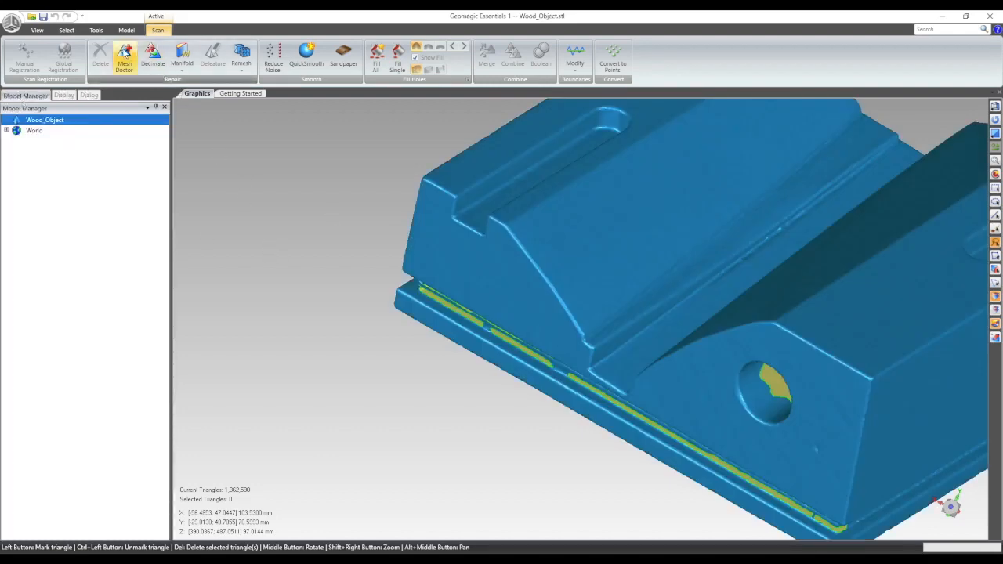
pyautogui.click(153, 56)
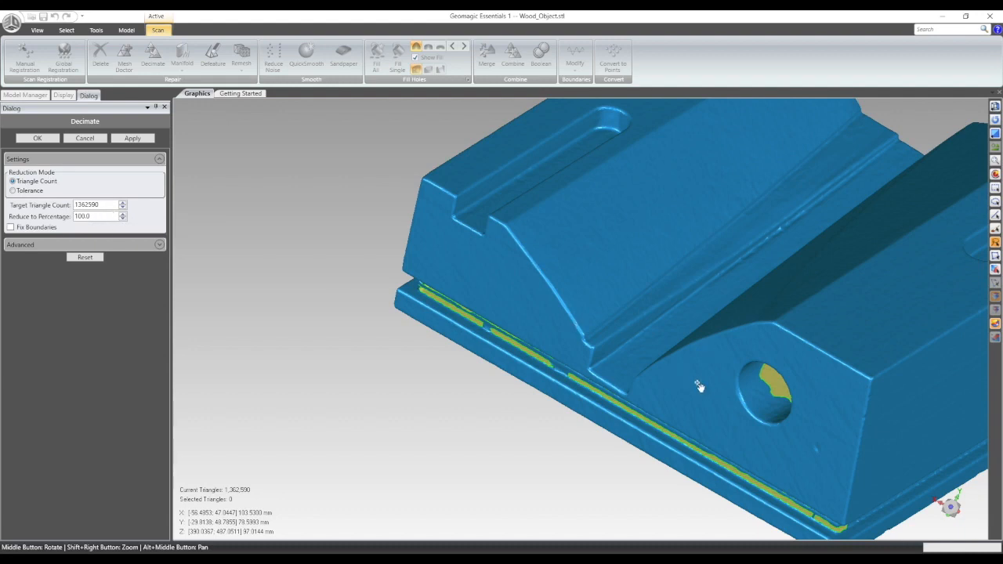
pyautogui.click(122, 219)
pyautogui.click(122, 219)
pyautogui.click(133, 138)
pyautogui.click(37, 137)
# Display the triangle edges on the decimated mesh
pyautogui.scroll(3, 485, 345)
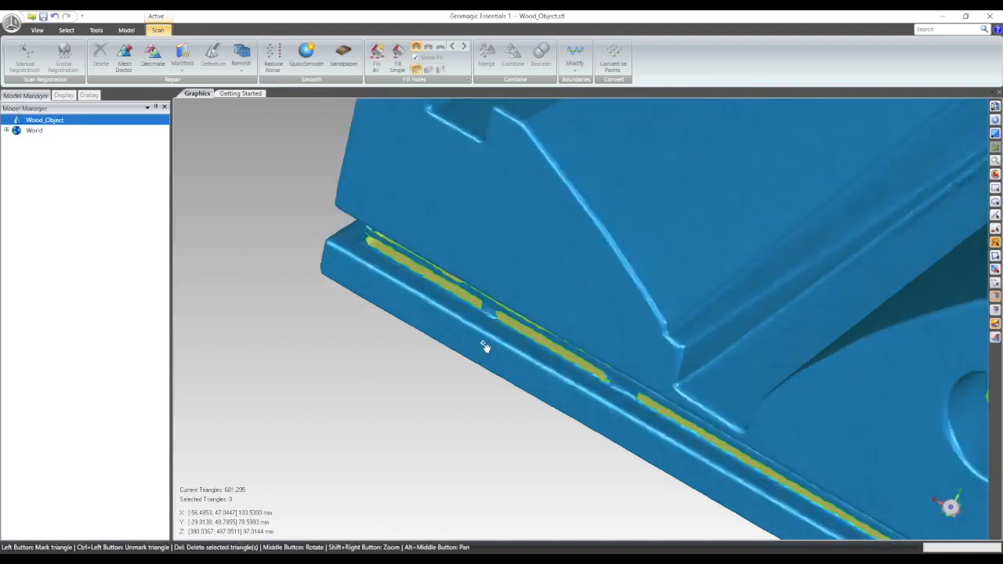
pyautogui.scroll(-6, 484, 345)
pyautogui.moveTo(784, 393); pyautogui.dragTo(663, 201, button='middle')
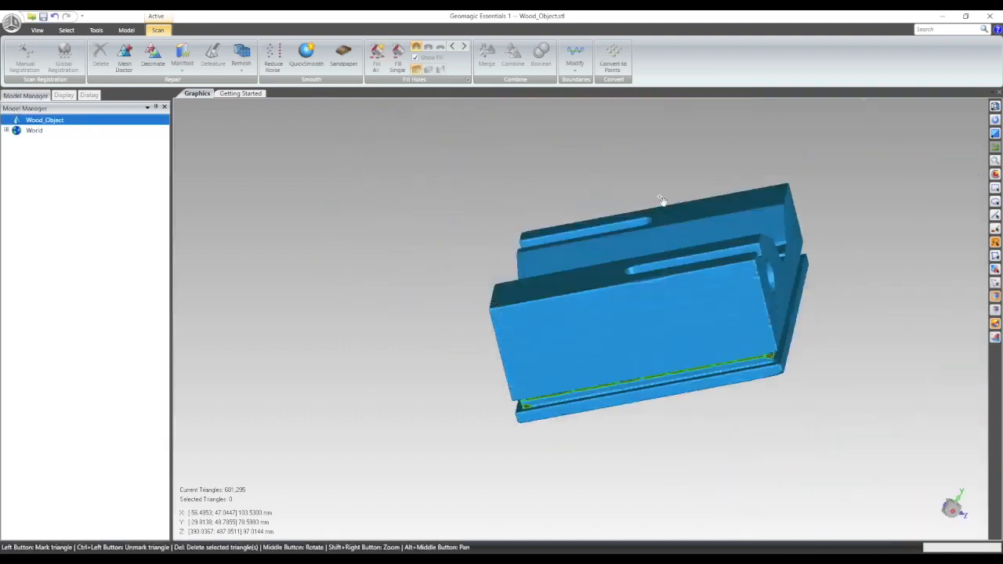
pyautogui.click(64, 95)
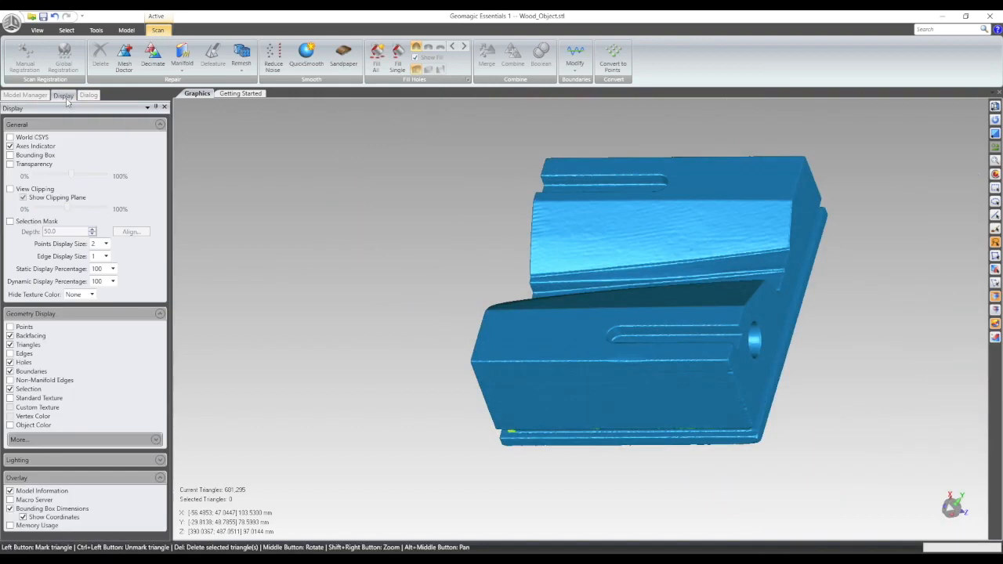
pyautogui.click(11, 354)
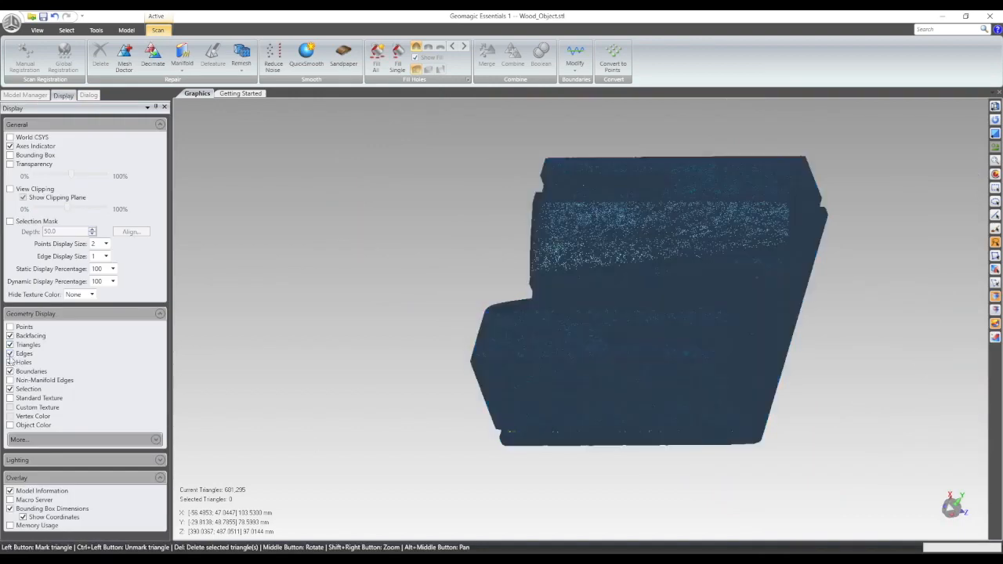
# Examine how the triangles are distributed over the flat faces, sharp edges and side groove of the decimated mesh
pyautogui.scroll(5, 594, 219)
pyautogui.scroll(2, 623, 203)
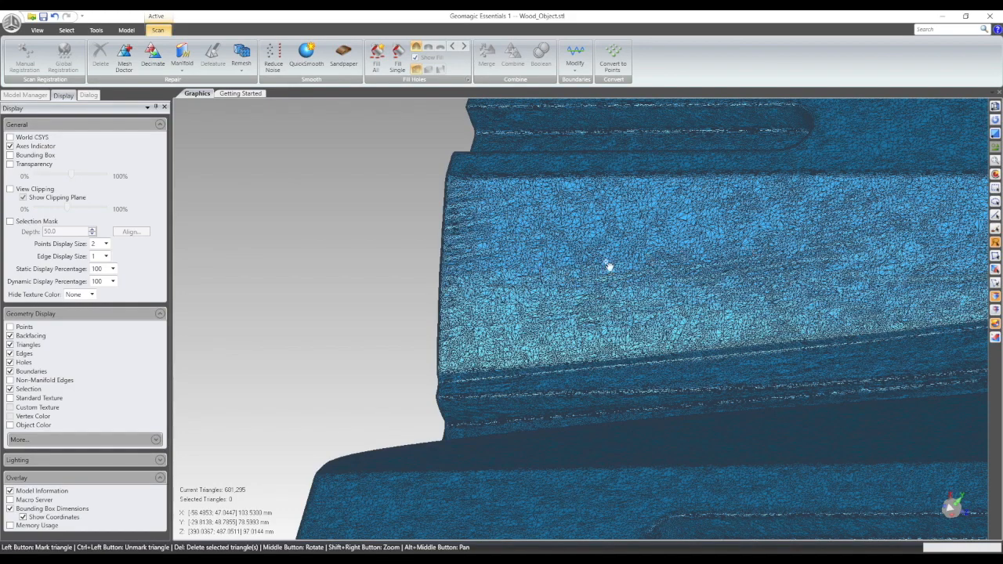
pyautogui.moveTo(364, 278); pyautogui.dragTo(951, 421, button='middle')
pyautogui.scroll(-3, 339, 267)
pyautogui.scroll(3, 342, 268)
pyautogui.scroll(2, 383, 265)
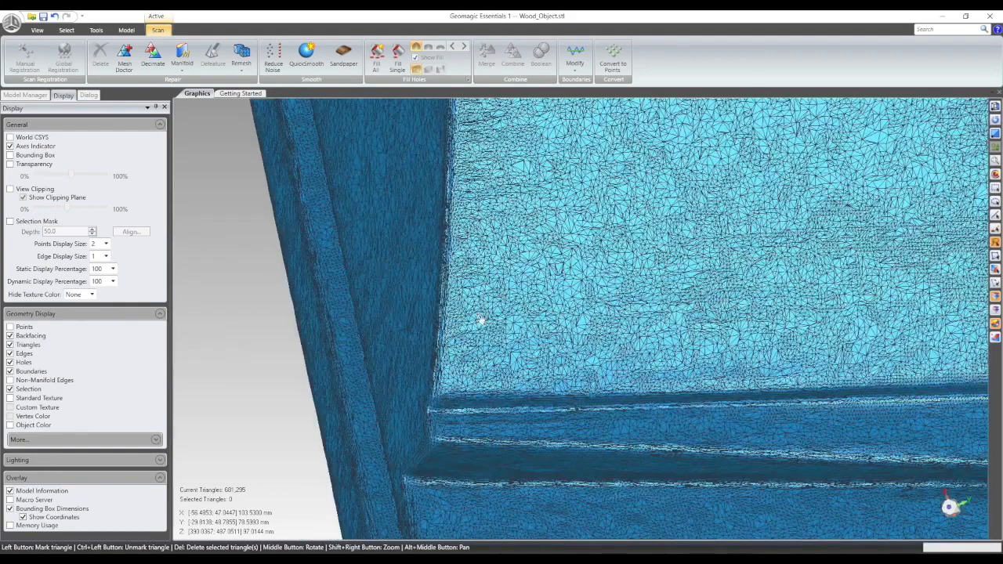
pyautogui.scroll(2, 480, 329)
pyautogui.moveTo(461, 304); pyautogui.dragTo(773, 251, button='middle')
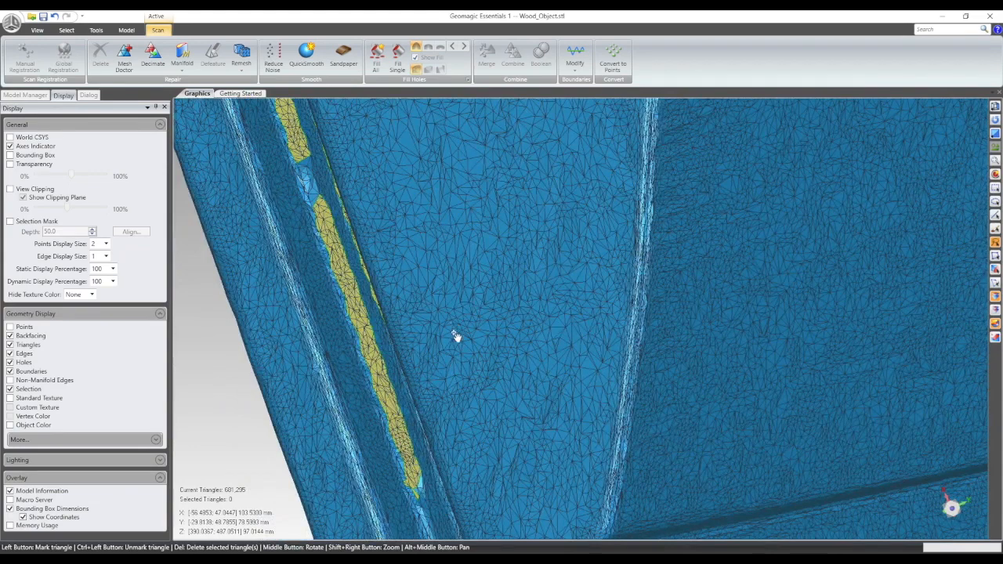
pyautogui.scroll(-1, 539, 389)
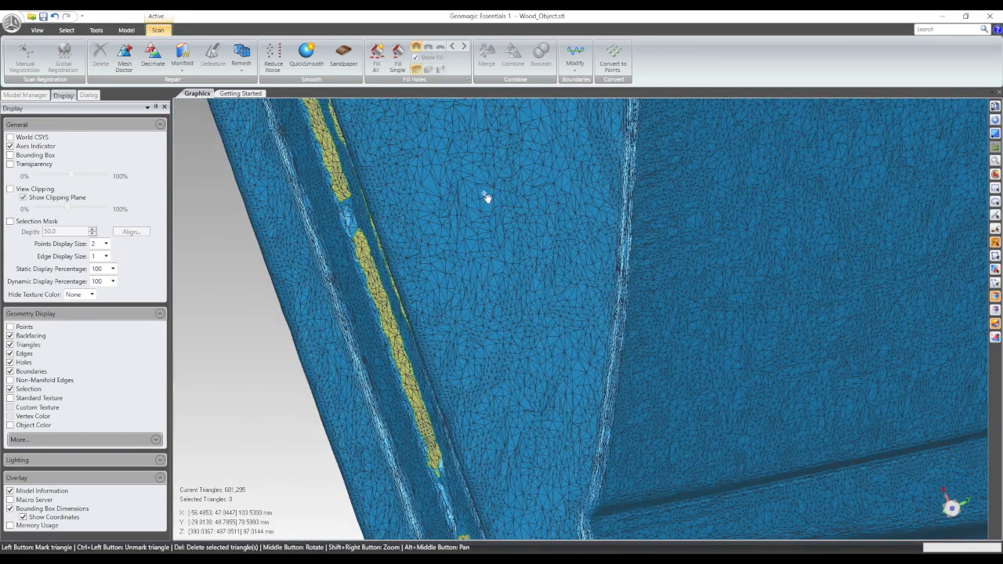
pyautogui.scroll(-1, 439, 318)
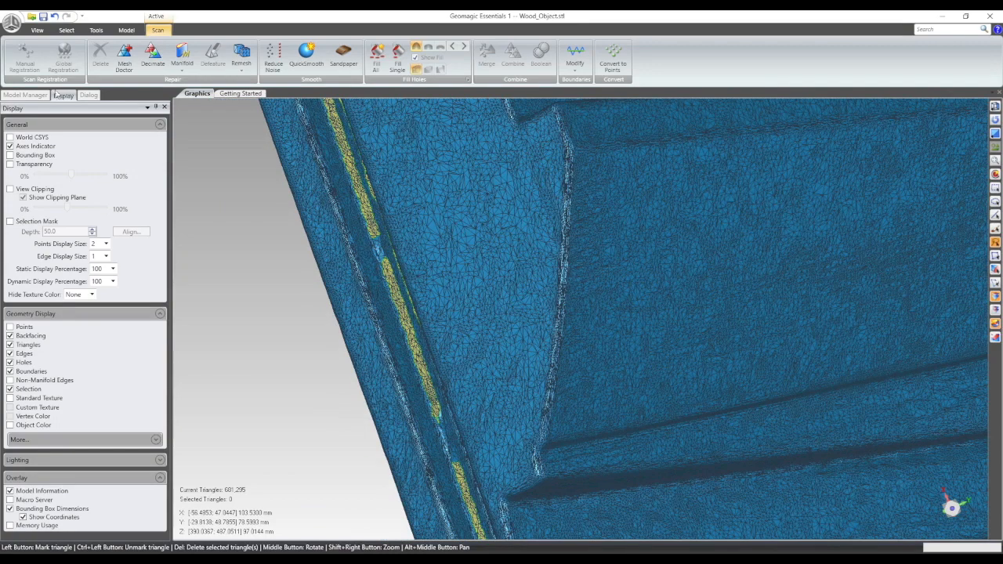
# Hide the triangle edges on the mesh and bring the model tree back up
pyautogui.click(17, 95)
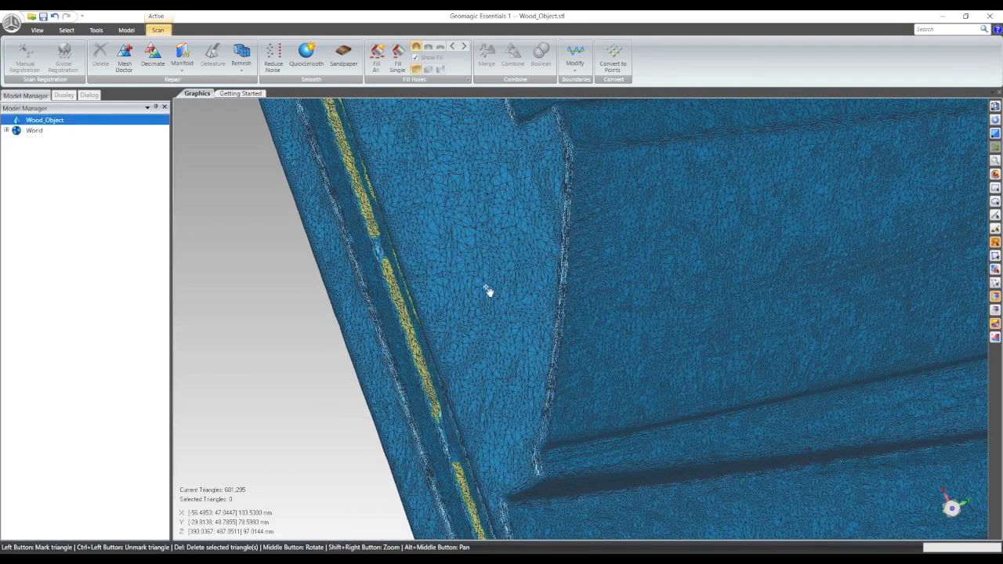
pyautogui.scroll(-3, 488, 287)
pyautogui.click(63, 94)
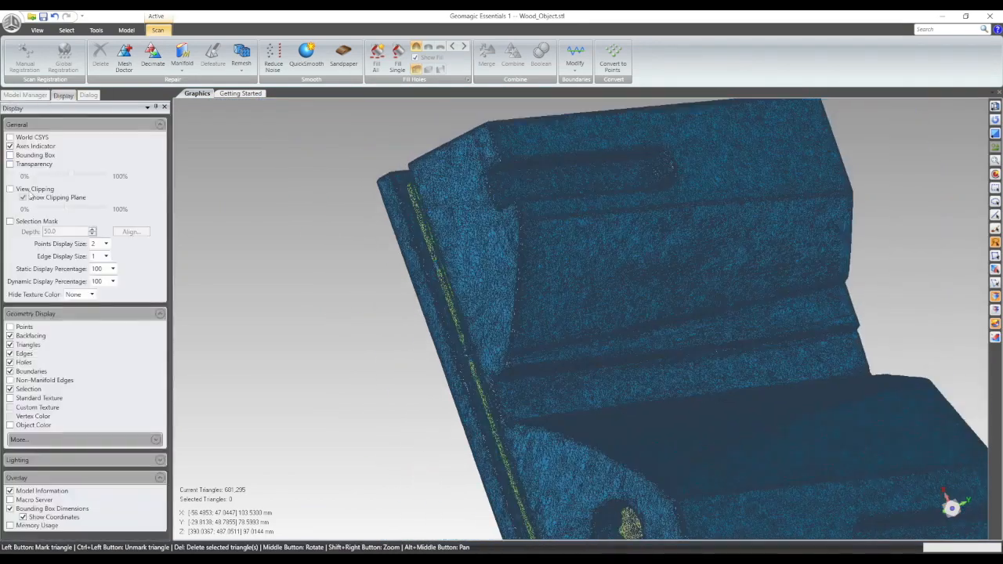
pyautogui.click(10, 389)
pyautogui.click(10, 353)
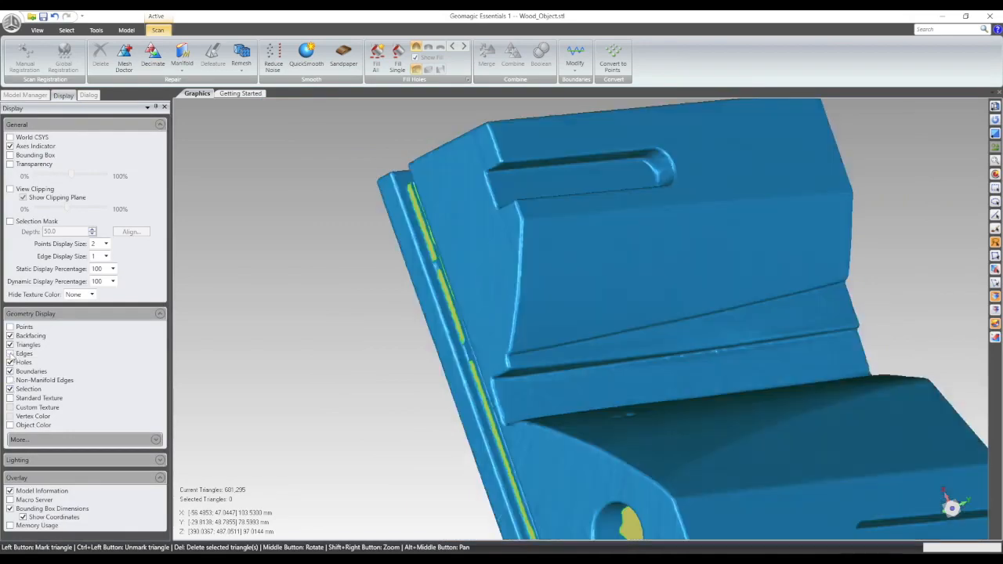
pyautogui.scroll(-2, 764, 317)
pyautogui.moveTo(769, 392); pyautogui.dragTo(245, 92, button='middle')
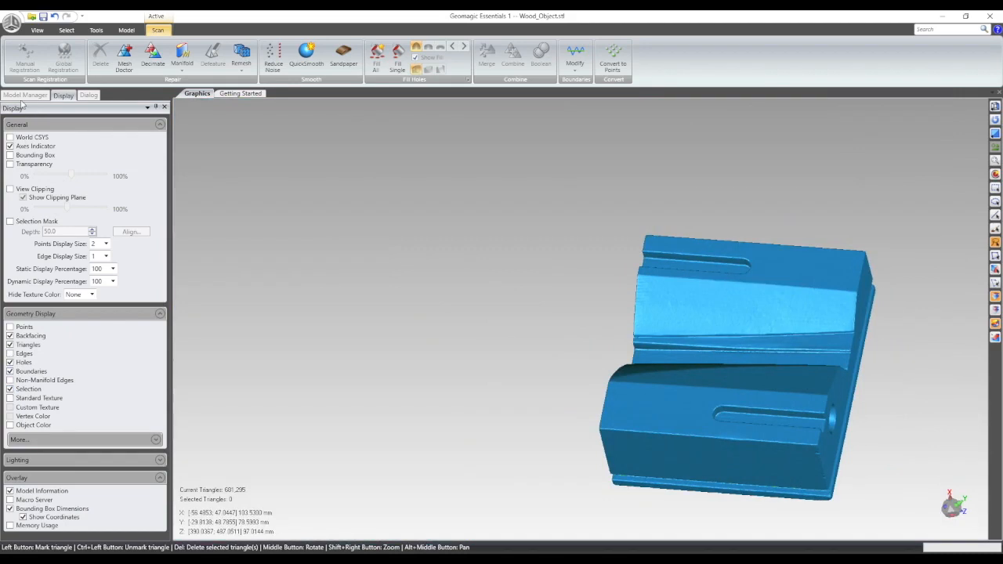
pyautogui.click(23, 96)
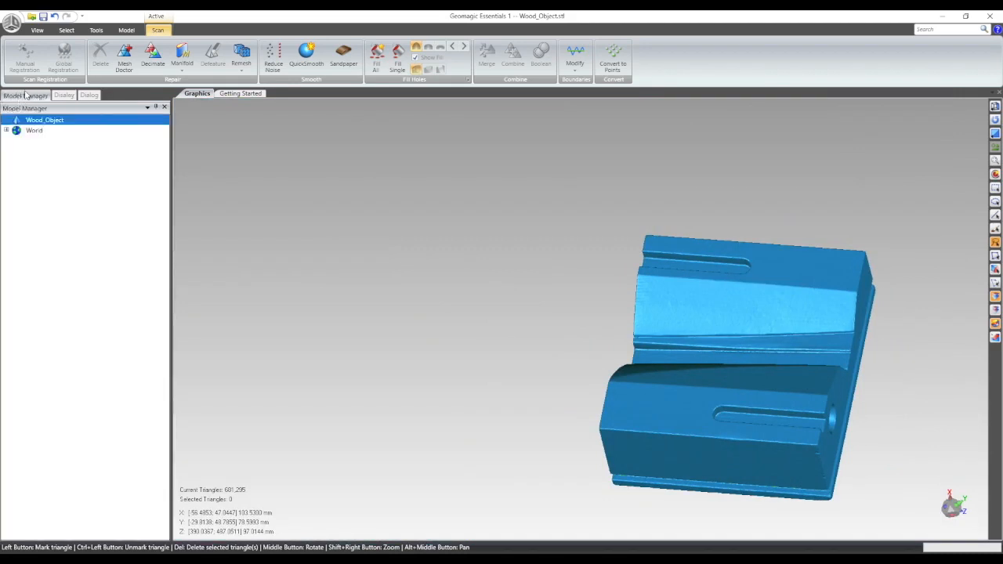
# Look through the feature creation tools, including the fitting methods offered for planes, cylinders, tori, cones and spheres
pyautogui.click(127, 31)
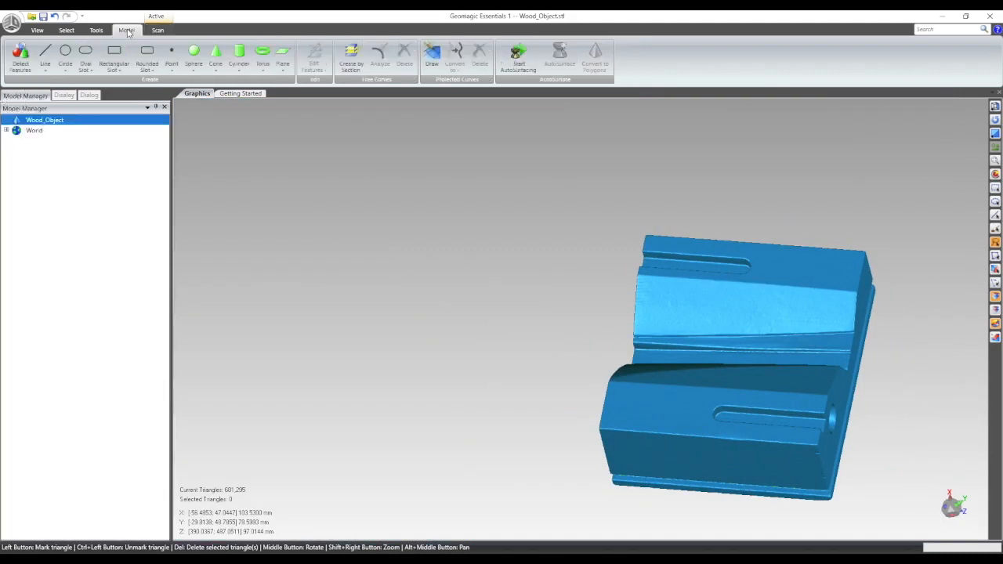
pyautogui.click(97, 31)
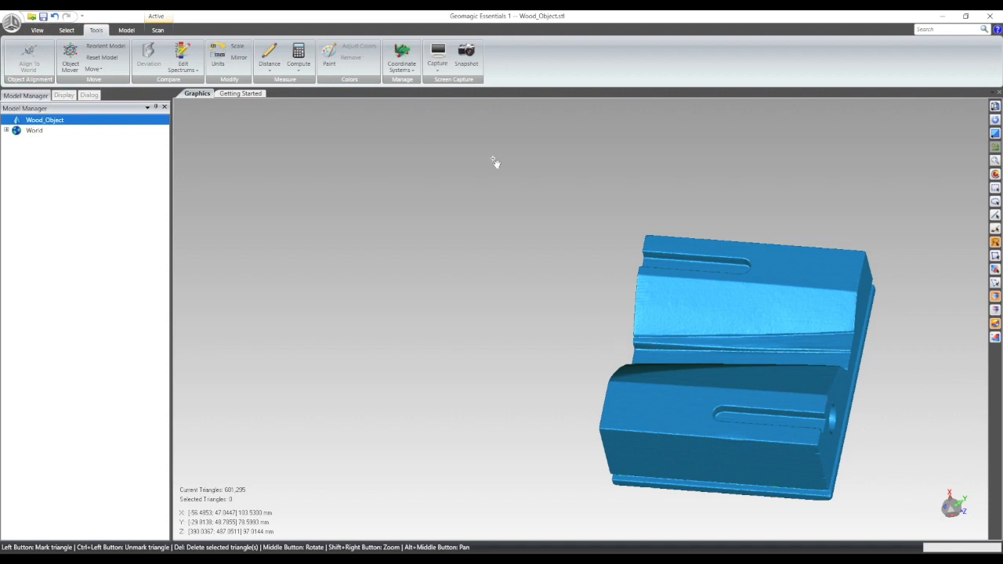
pyautogui.click(126, 30)
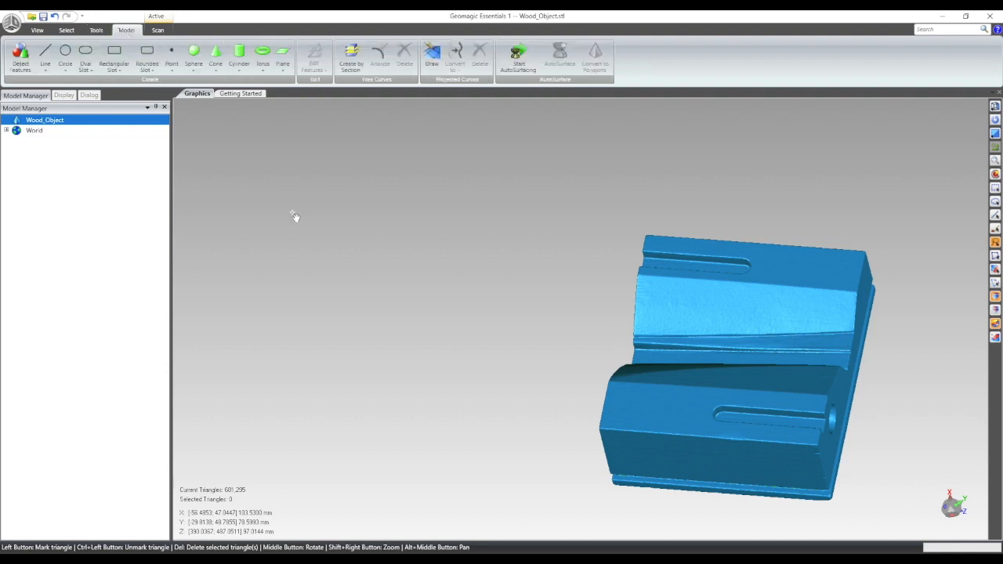
pyautogui.scroll(2, 424, 272)
pyautogui.moveTo(426, 275); pyautogui.dragTo(460, 343, button='middle')
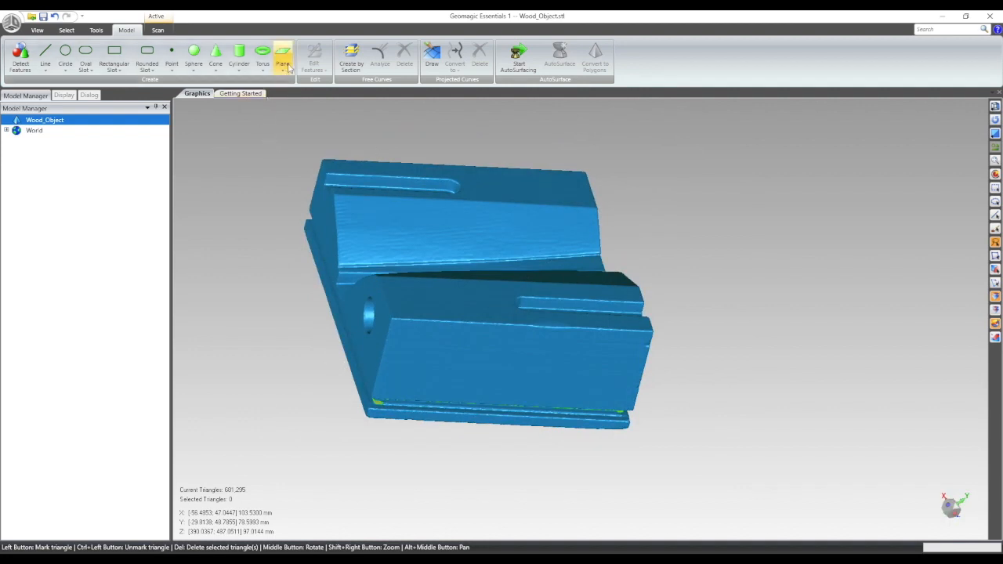
pyautogui.click(284, 69)
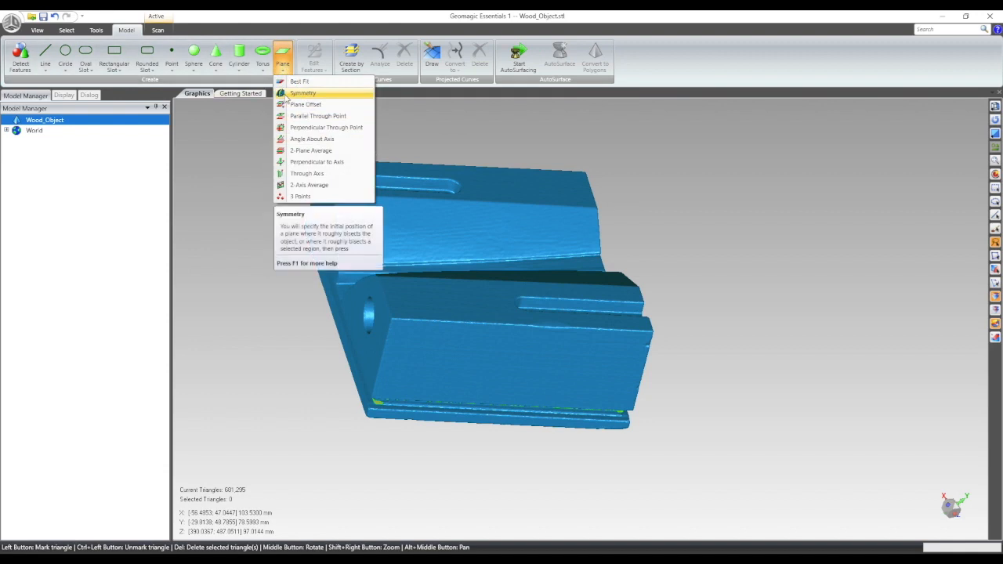
pyautogui.click(240, 68)
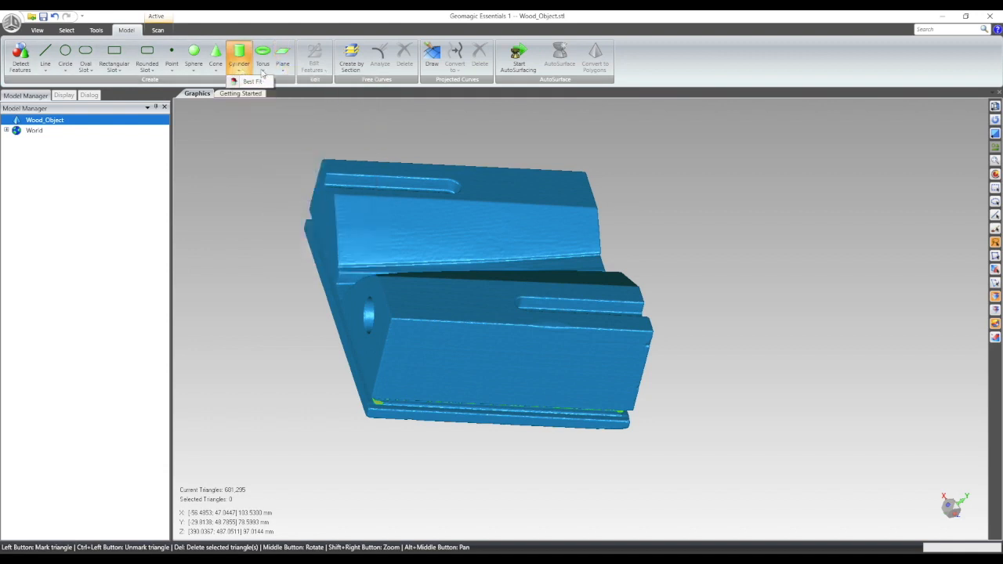
pyautogui.click(263, 68)
pyautogui.click(216, 68)
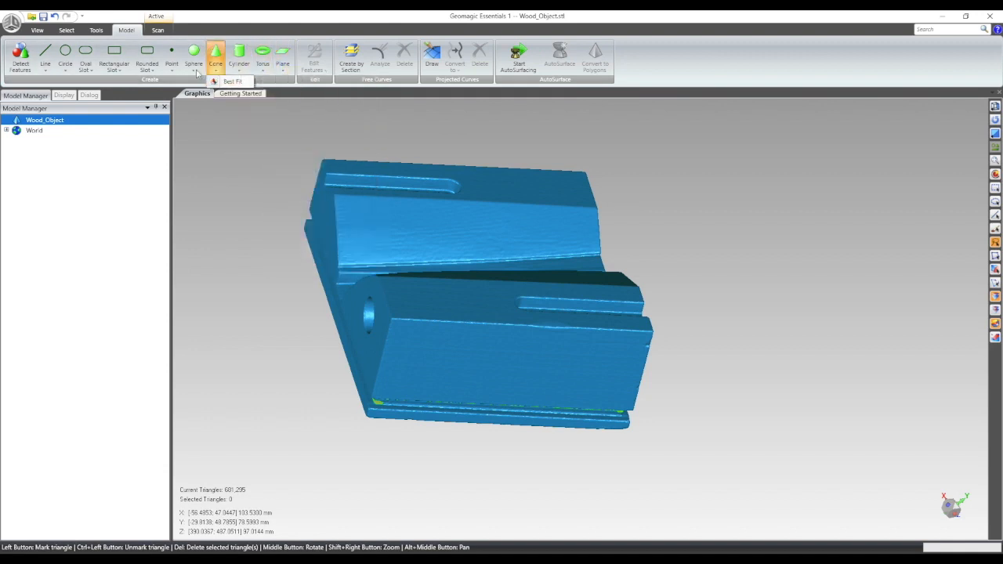
pyautogui.click(199, 72)
# Start creating a best-fit plane feature for the block's flat underside
pyautogui.click(282, 69)
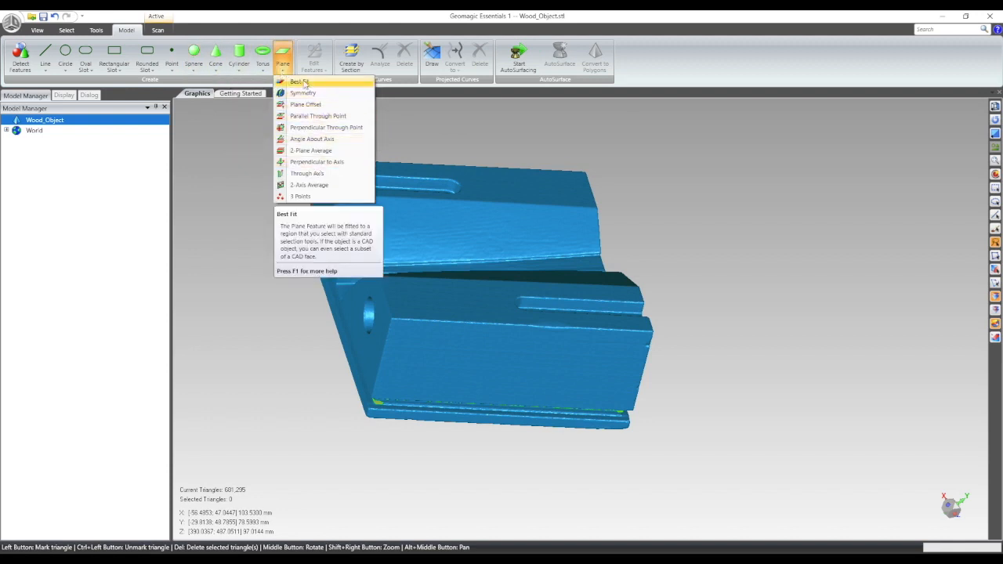
pyautogui.click(302, 82)
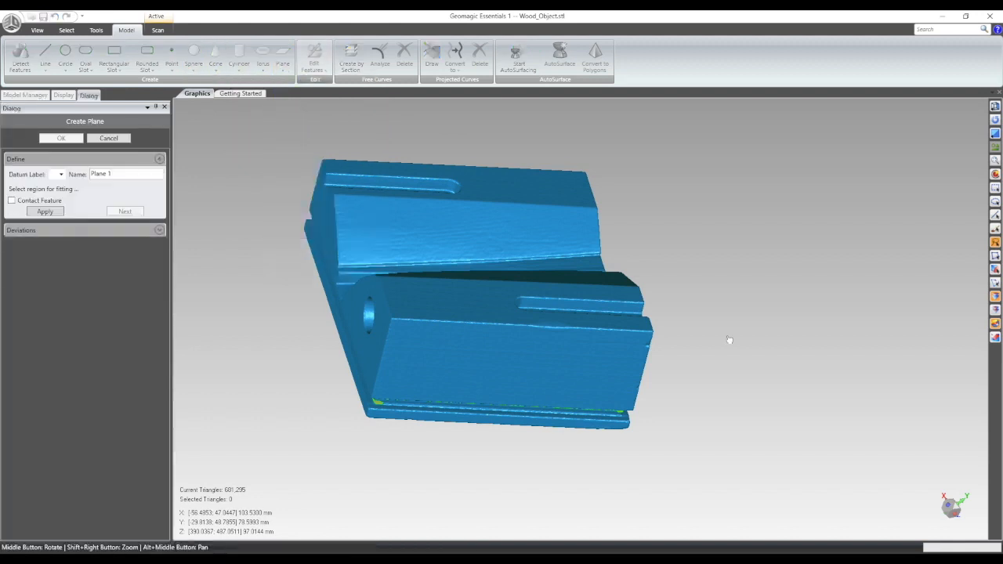
pyautogui.moveTo(490, 447); pyautogui.dragTo(448, 210, button='middle')
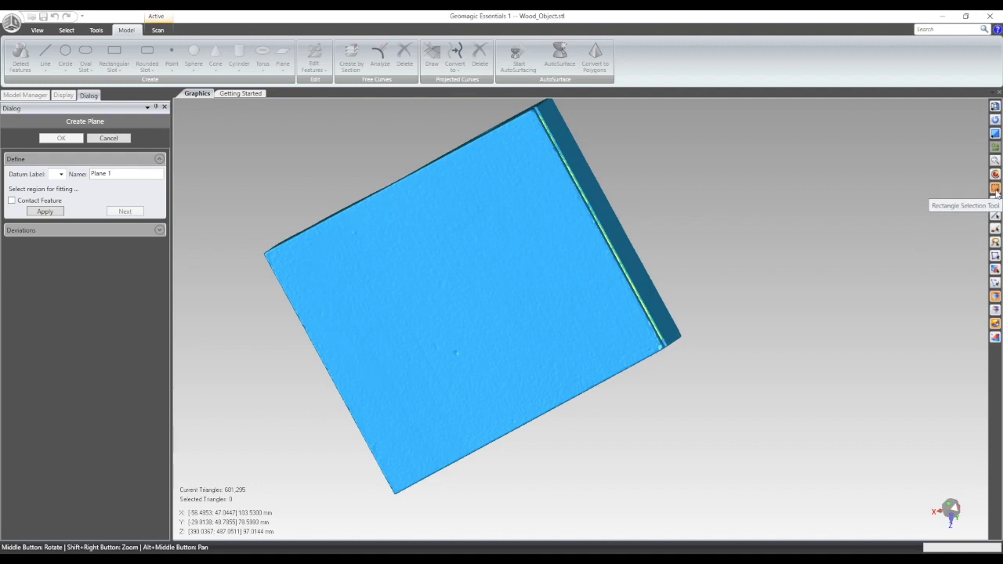
pyautogui.moveTo(709, 149); pyautogui.dragTo(846, 271, button='middle')
pyautogui.moveTo(322, 170); pyautogui.dragTo(552, 341)
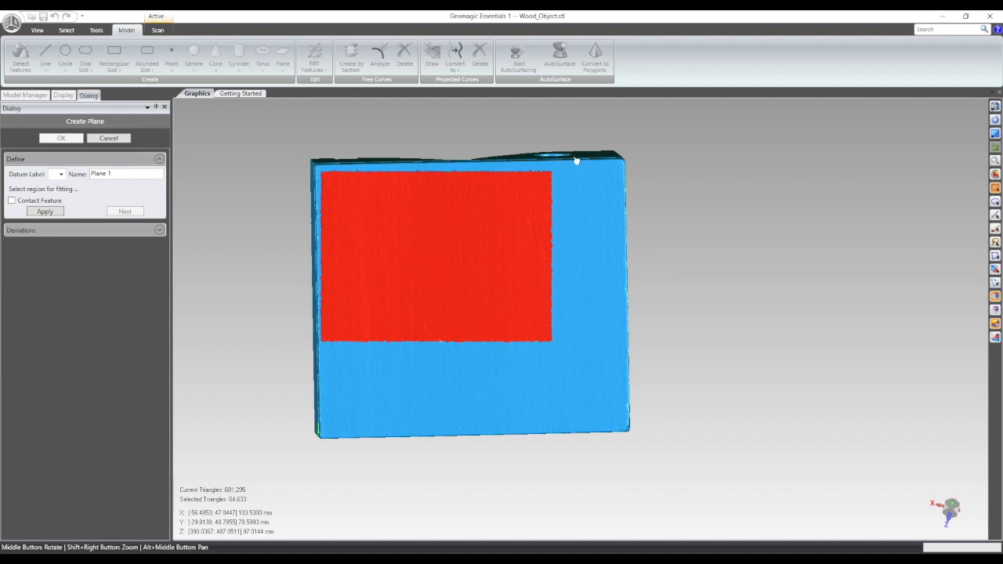
pyautogui.moveTo(407, 359); pyautogui.dragTo(295, 363)
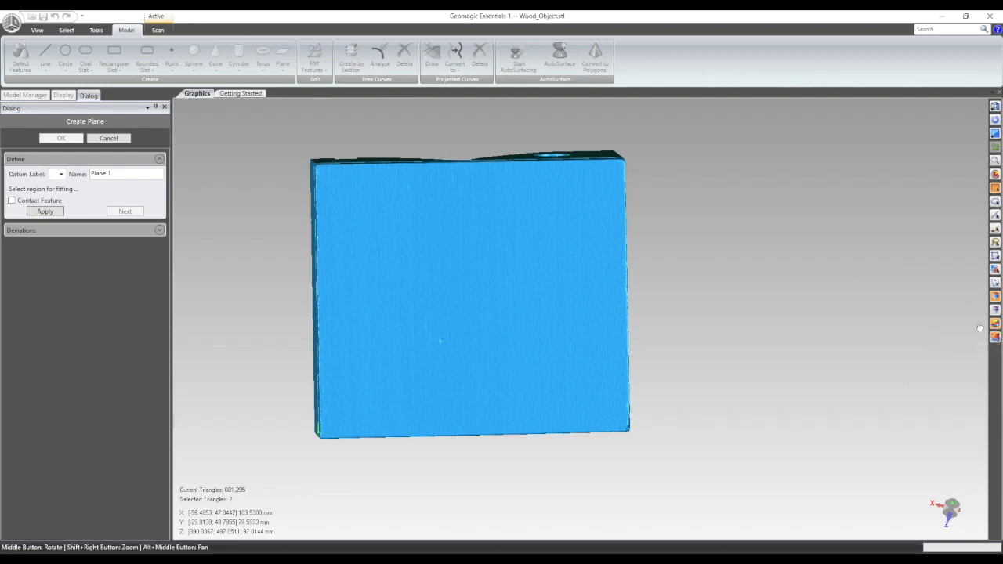
# Select the entire flat underside of the block and fit the plane feature to it
pyautogui.click(996, 228)
pyautogui.click(471, 225)
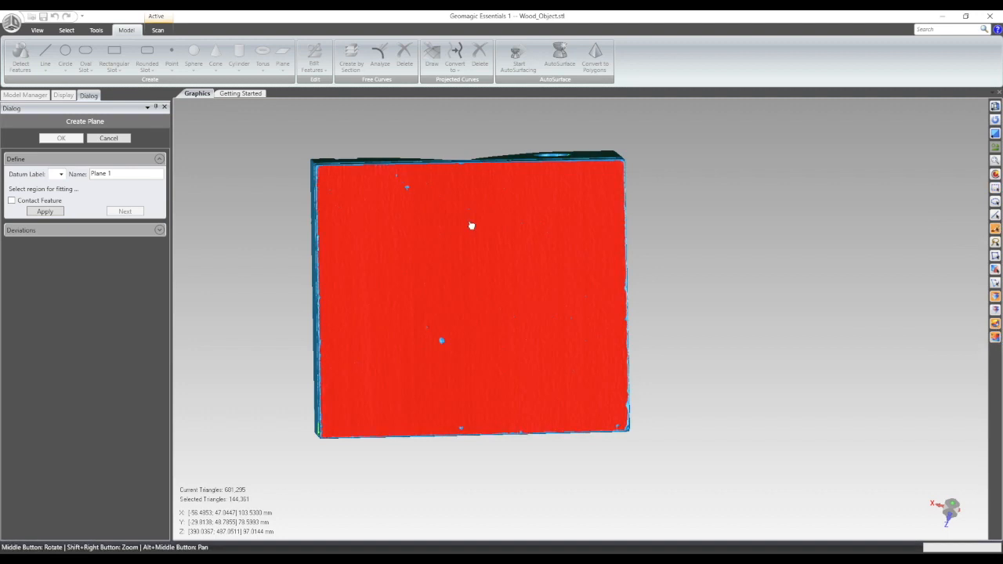
pyautogui.moveTo(250, 161); pyautogui.dragTo(443, 305, button='middle')
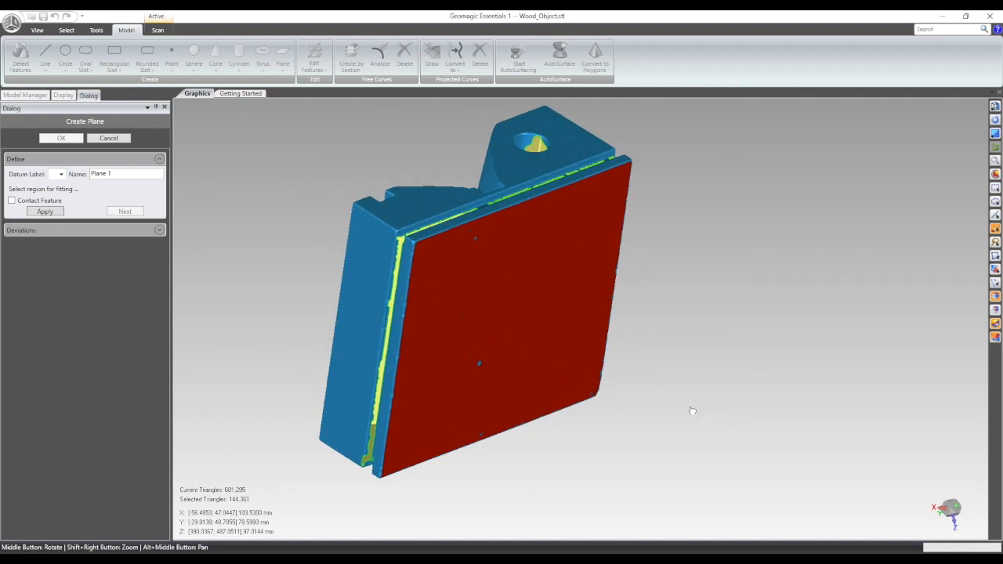
pyautogui.moveTo(663, 387); pyautogui.dragTo(449, 246, button='middle')
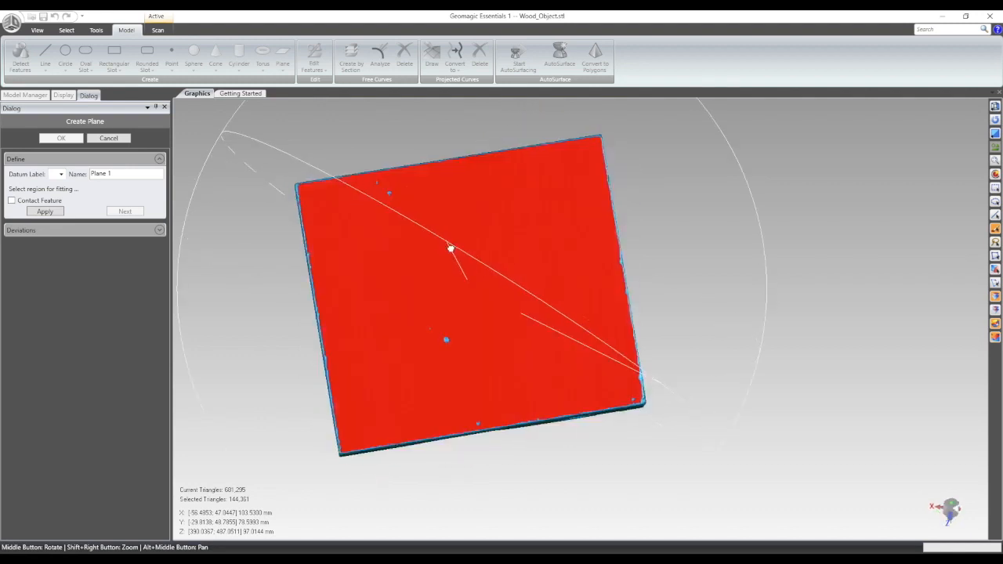
pyautogui.click(46, 212)
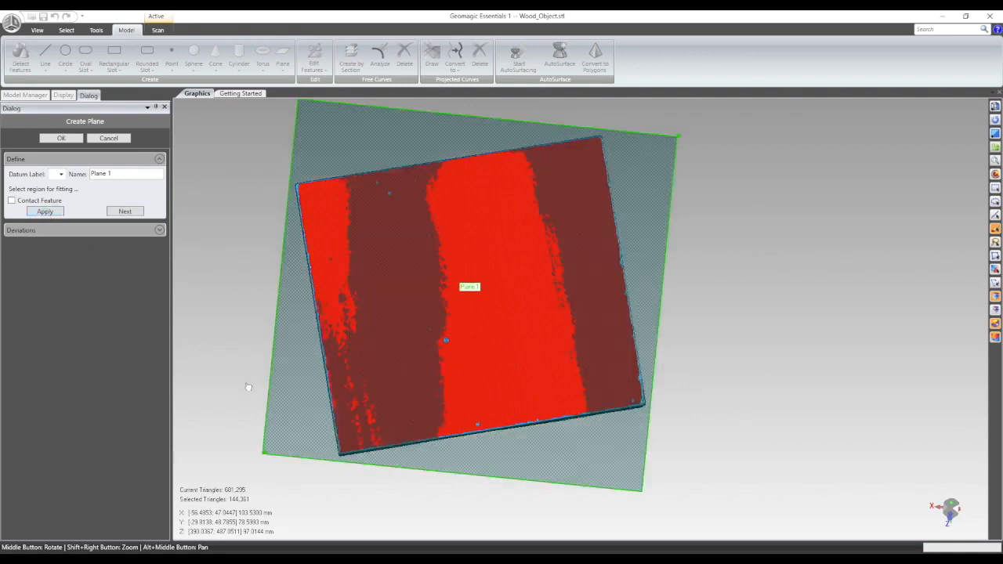
# Open the deviation details of the fitted plane and compare the mesh with the color map on and off, leaving it on
pyautogui.moveTo(280, 174); pyautogui.dragTo(338, 232, button='middle')
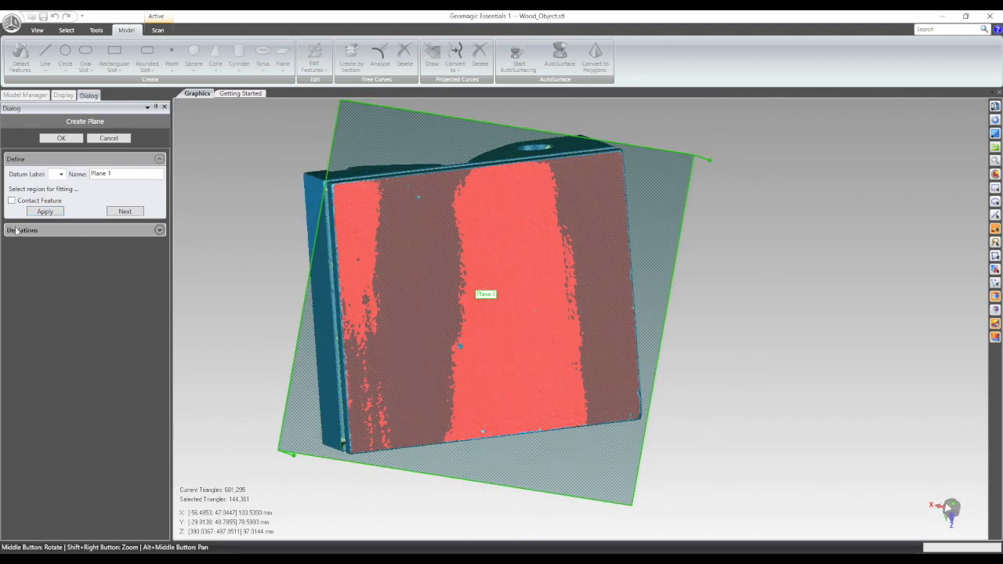
pyautogui.click(159, 231)
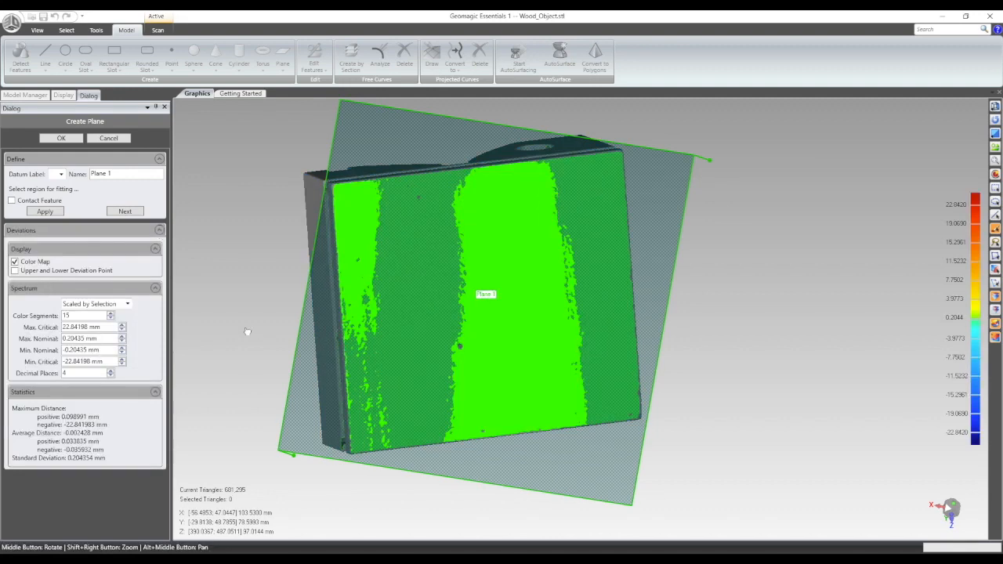
pyautogui.click(22, 263)
pyautogui.click(22, 264)
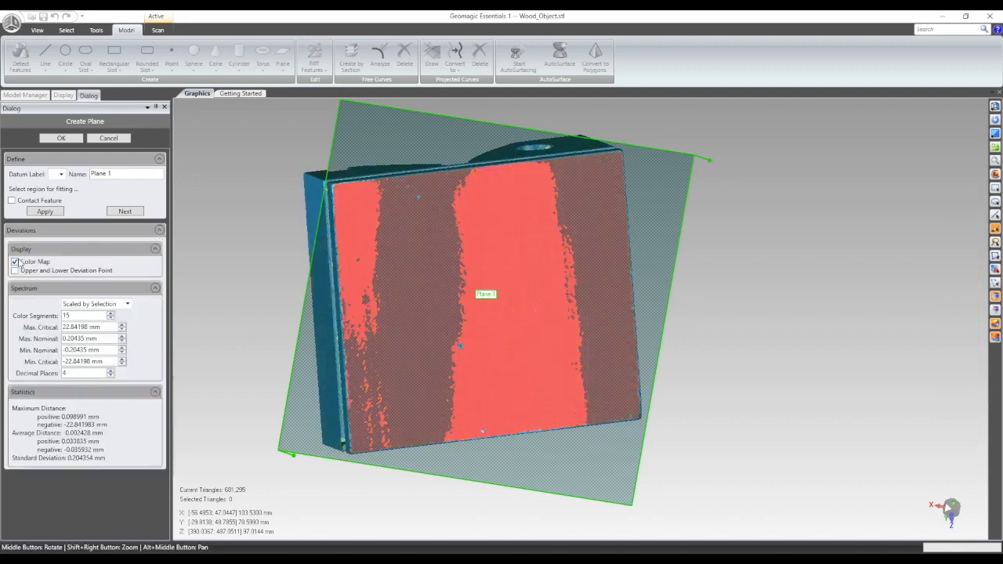
pyautogui.click(22, 264)
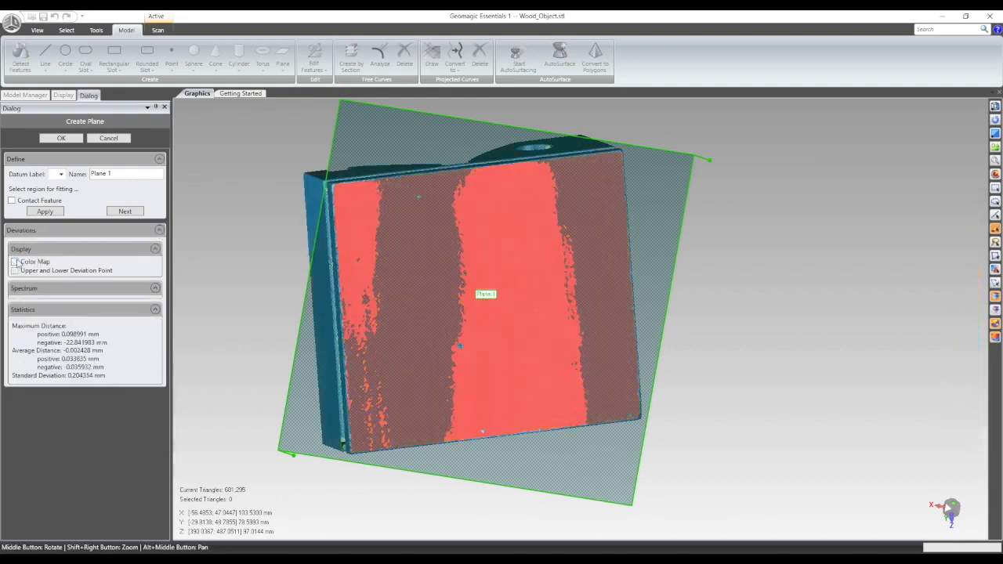
pyautogui.click(15, 263)
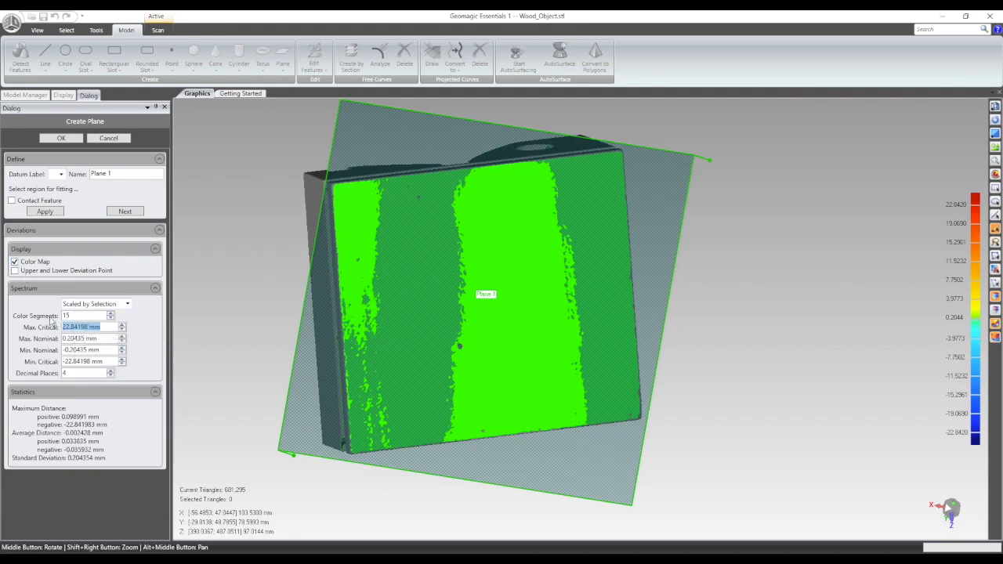
# Limit the deviation spectrum to 1.0 mm maximum critical and 0.1 mm maximum nominal, and examine the underside's flatness
pyautogui.press('Return')
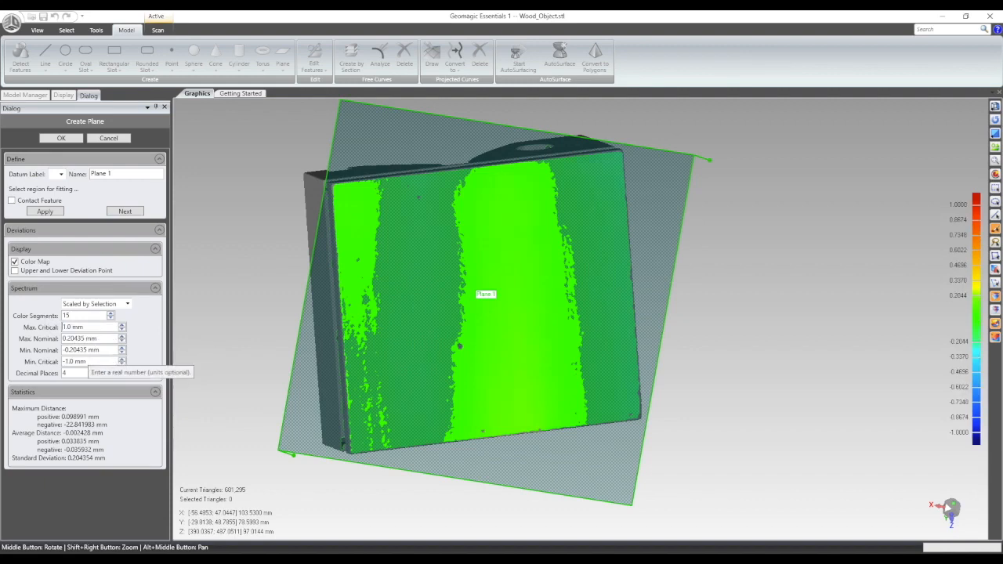
pyautogui.moveTo(65, 338); pyautogui.dragTo(97, 338)
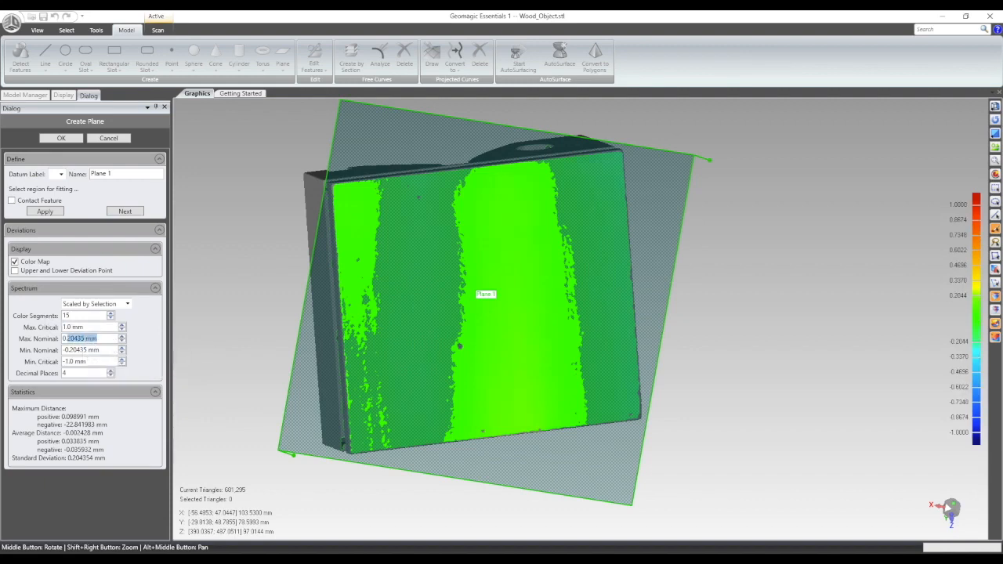
pyautogui.write('0.1')
pyautogui.press('Return')
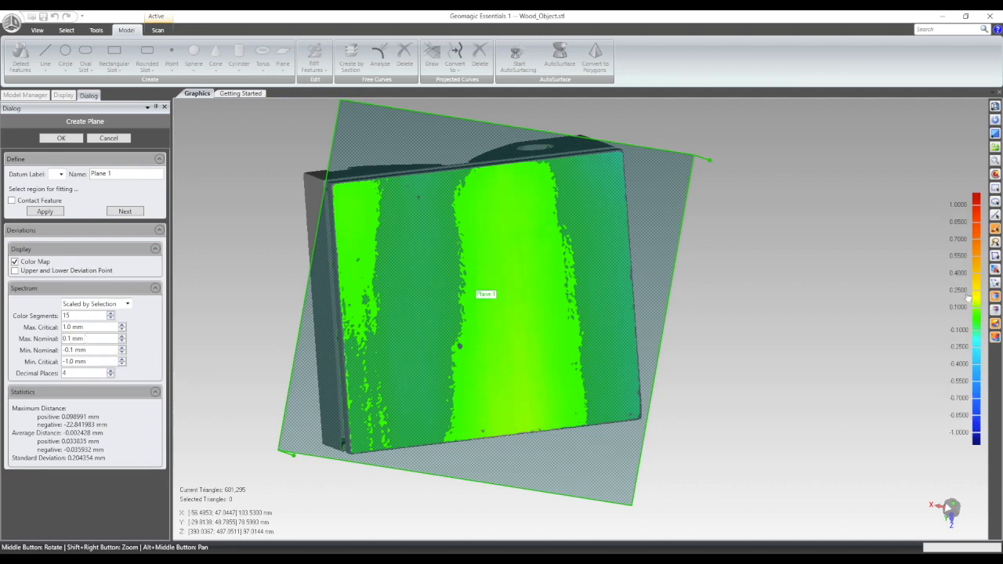
pyautogui.moveTo(348, 304); pyautogui.dragTo(473, 236, button='middle')
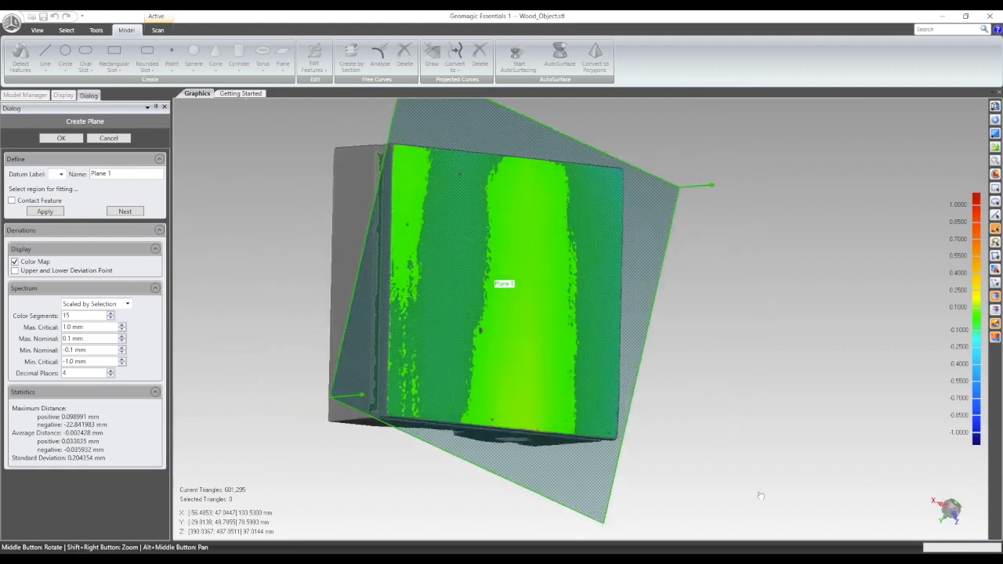
pyautogui.moveTo(716, 419); pyautogui.dragTo(323, 421, button='middle')
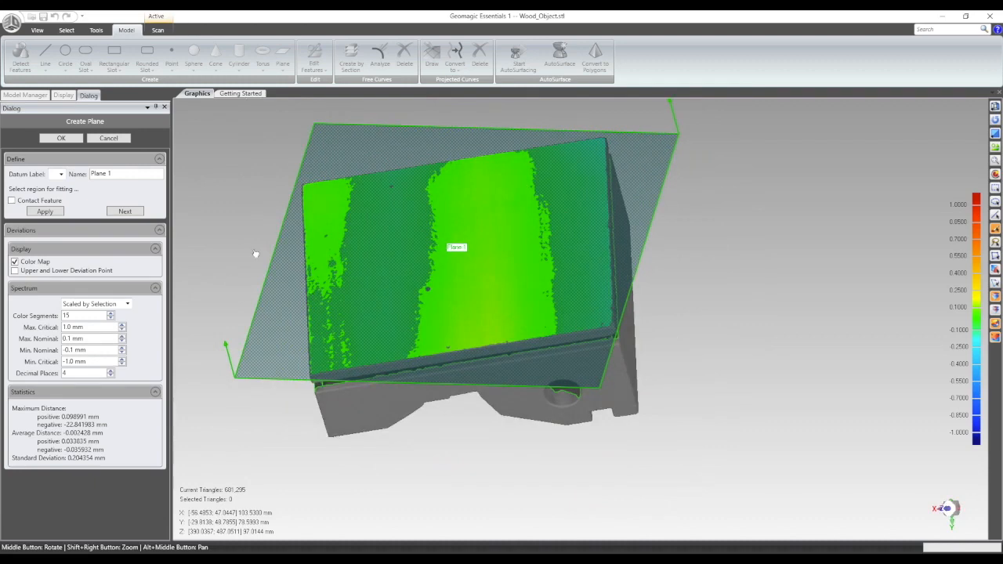
# Keep the first plane, turn off the color map, add the side face with the hole to the selection and fit a second plane
pyautogui.click(129, 214)
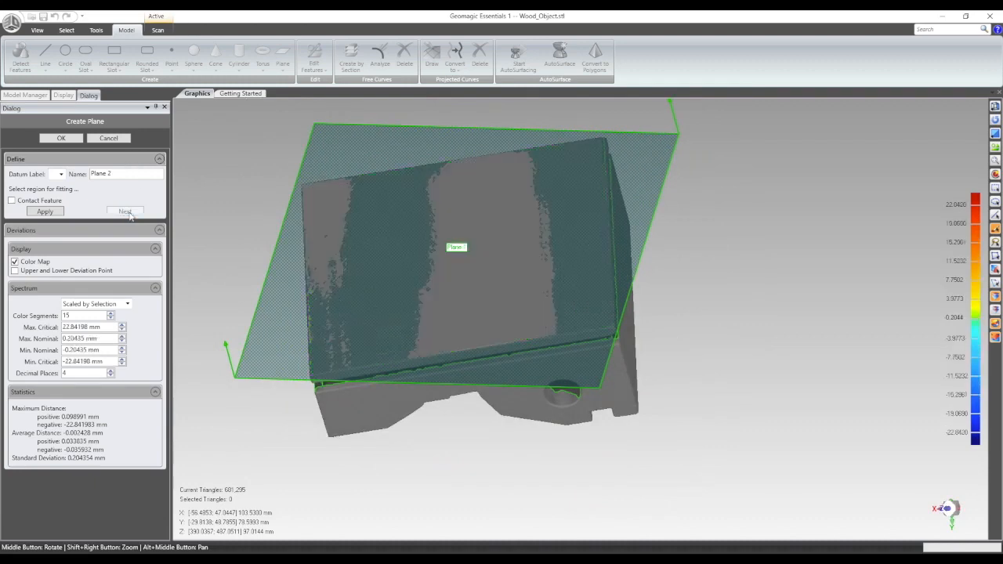
pyautogui.click(14, 262)
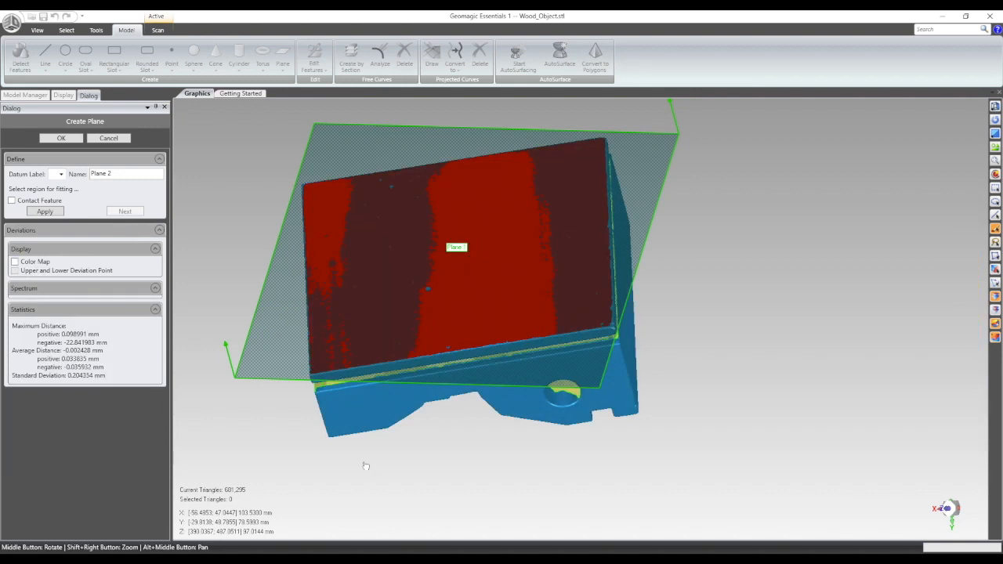
pyautogui.click(357, 406)
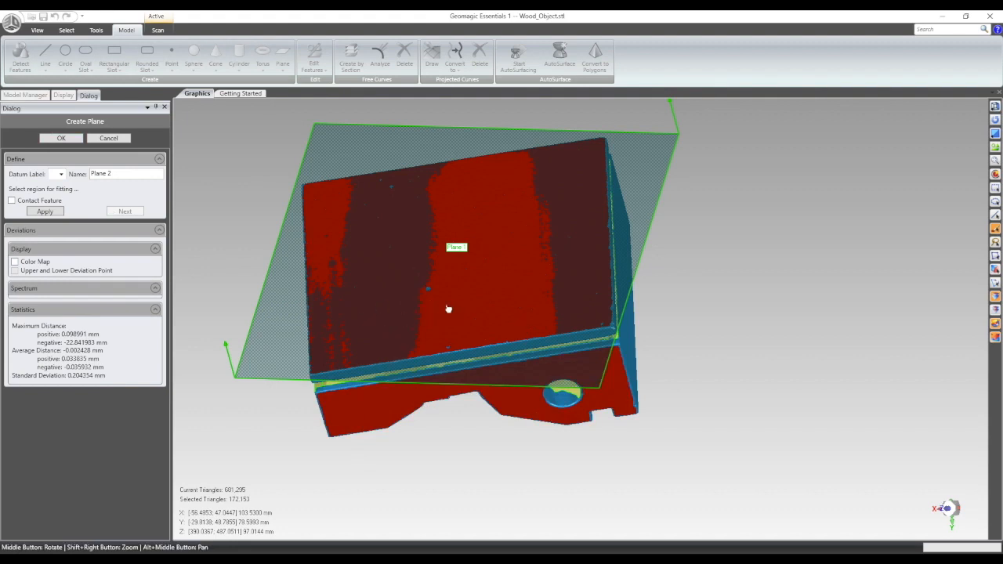
pyautogui.click(41, 215)
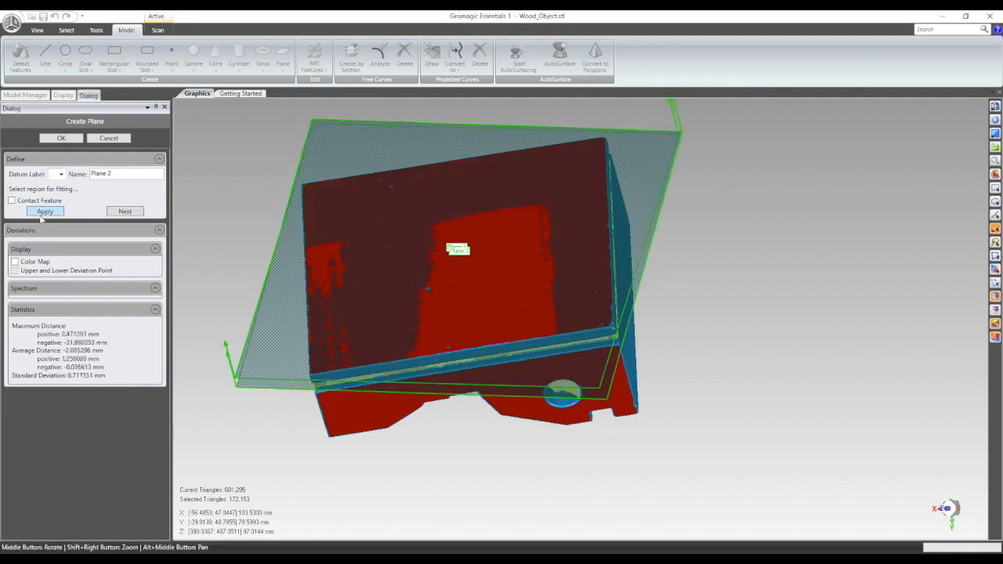
# Remove the block's underside from the selection and clear all remaining selected triangles
pyautogui.moveTo(360, 465); pyautogui.dragTo(404, 281, button='middle')
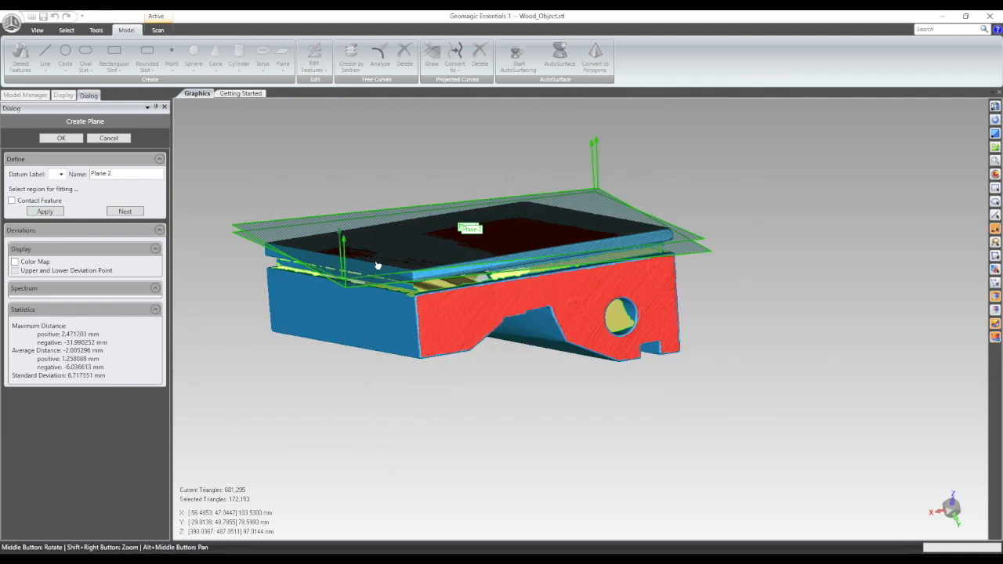
pyautogui.moveTo(556, 392); pyautogui.dragTo(493, 501, button='middle')
pyautogui.keyDown('ctrl'); pyautogui.click(497, 341); pyautogui.keyUp('ctrl')
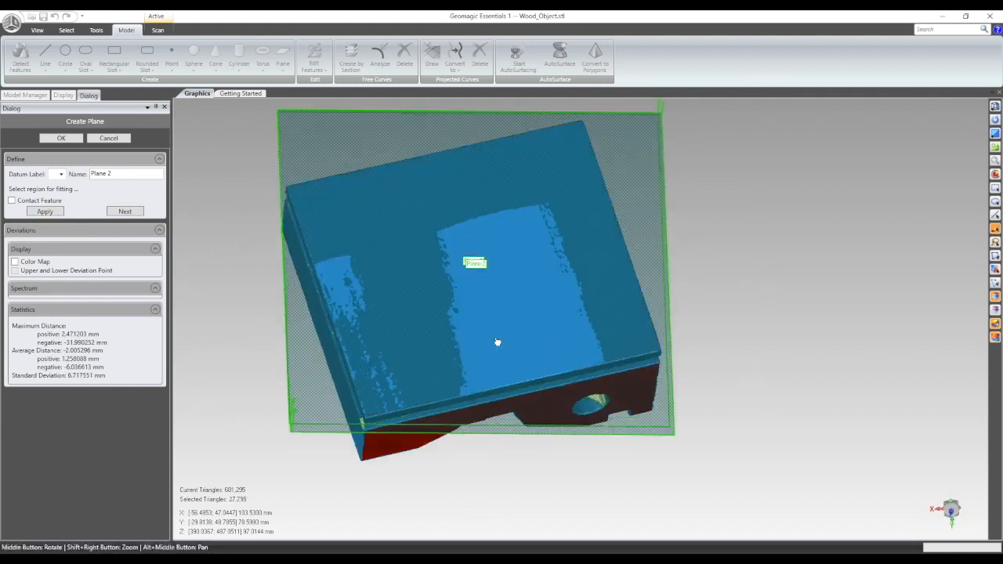
pyautogui.moveTo(528, 483); pyautogui.dragTo(537, 337, button='middle')
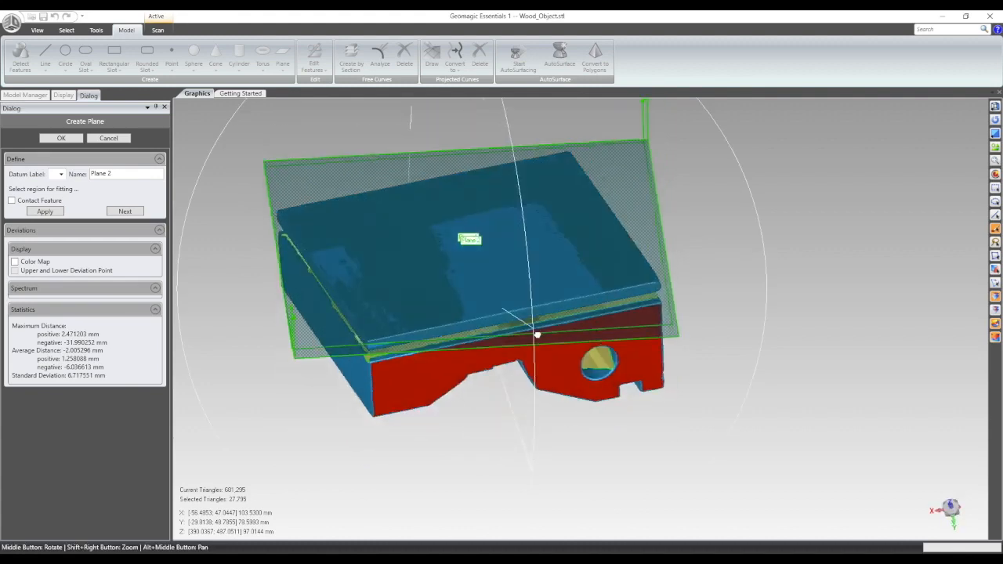
pyautogui.rightClick(275, 409)
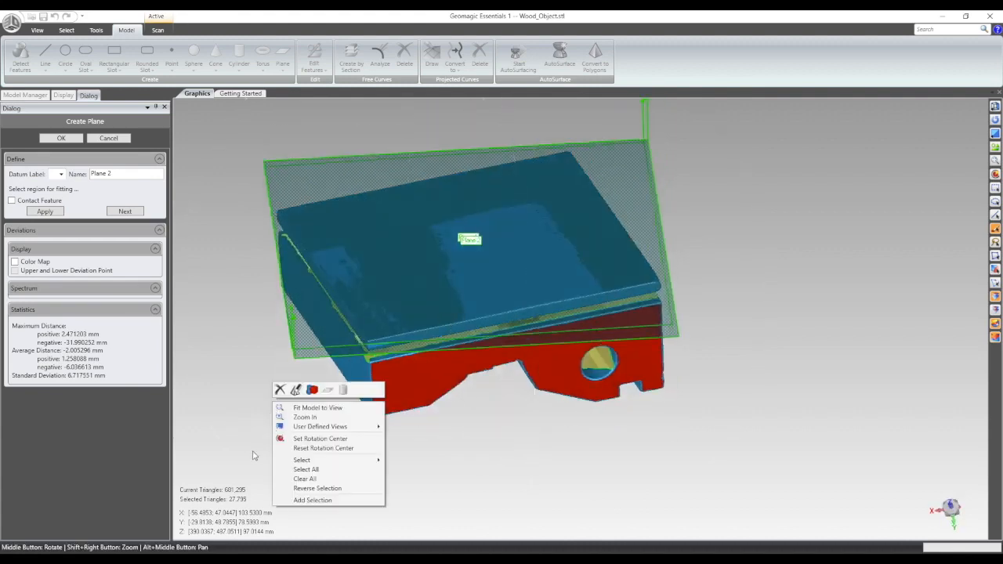
pyautogui.click(305, 478)
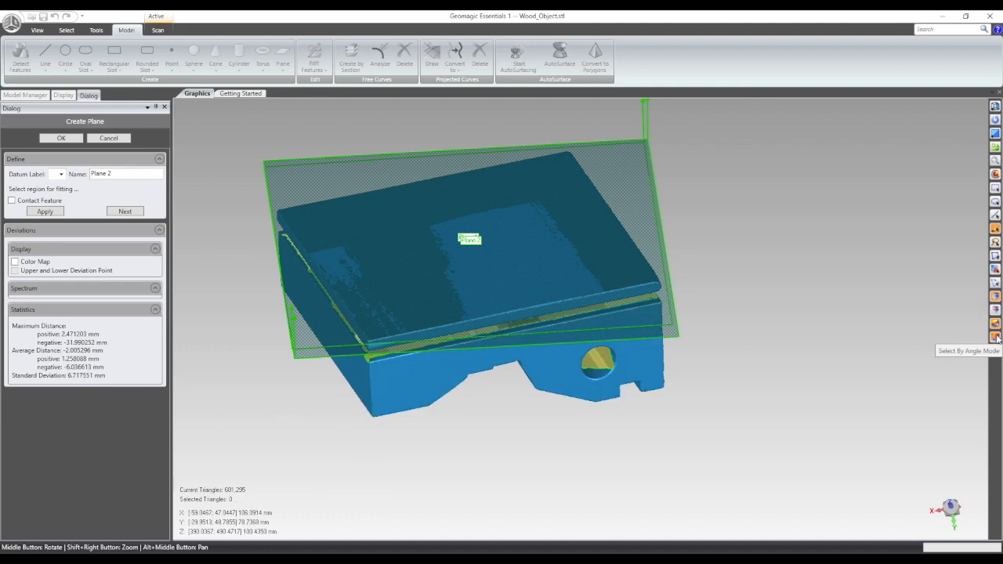
# Select three freehand patches spread over the side face with the hole, without angle-based selection, and refit the second plane to them
pyautogui.click(995, 242)
pyautogui.moveTo(602, 453); pyautogui.dragTo(365, 308, button='middle')
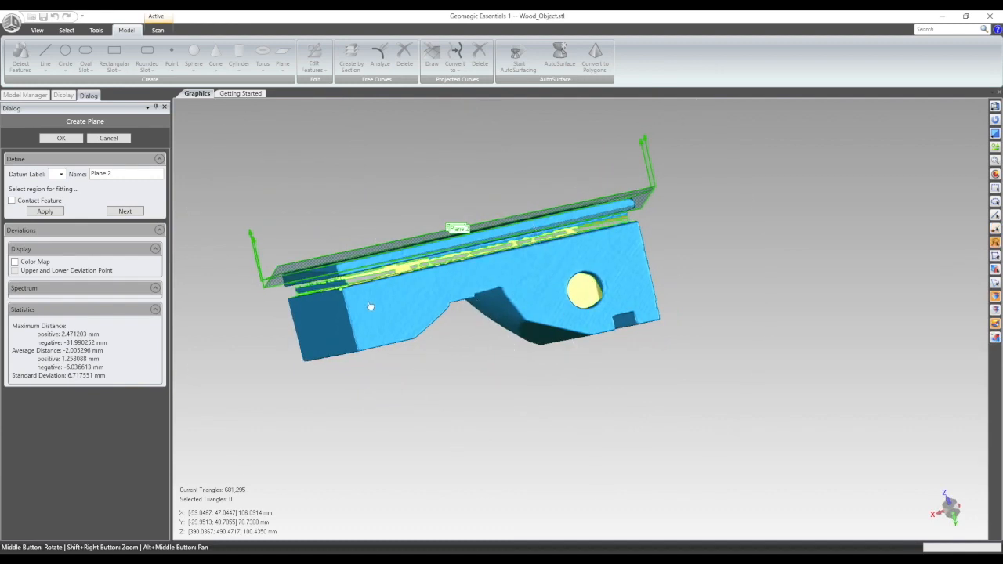
pyautogui.scroll(2, 371, 306)
pyautogui.moveTo(400, 292)
pyautogui.mouseDown()
pyautogui.moveTo(367, 337)
pyautogui.moveTo(428, 331)
pyautogui.moveTo(433, 297)
pyautogui.mouseUp()
pyautogui.moveTo(628, 249)
pyautogui.mouseDown()
pyautogui.moveTo(609, 265)
pyautogui.moveTo(662, 229)
pyautogui.mouseUp()
pyautogui.moveTo(743, 217)
pyautogui.mouseDown()
pyautogui.moveTo(733, 274)
pyautogui.moveTo(779, 287)
pyautogui.moveTo(764, 208)
pyautogui.mouseUp()
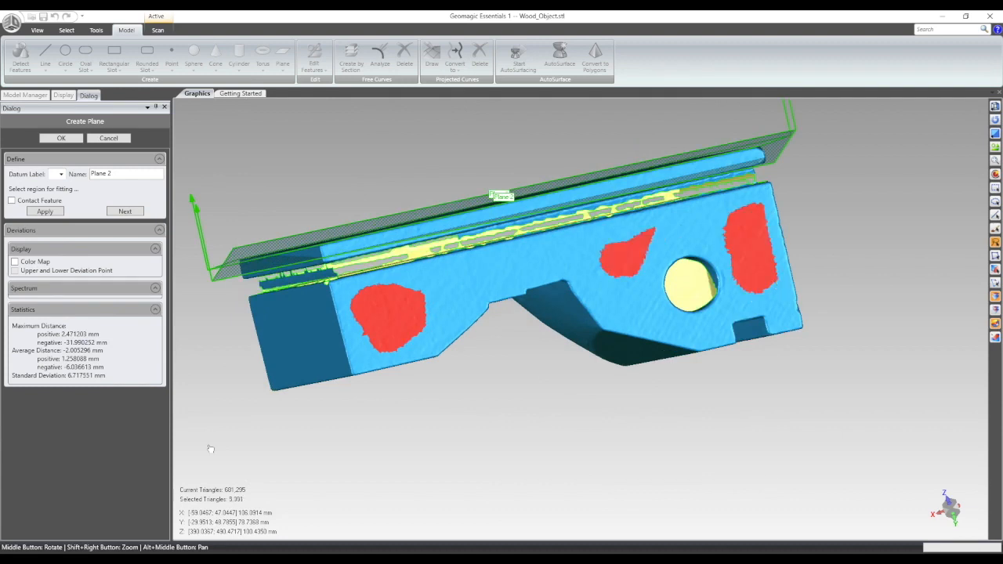
pyautogui.click(43, 211)
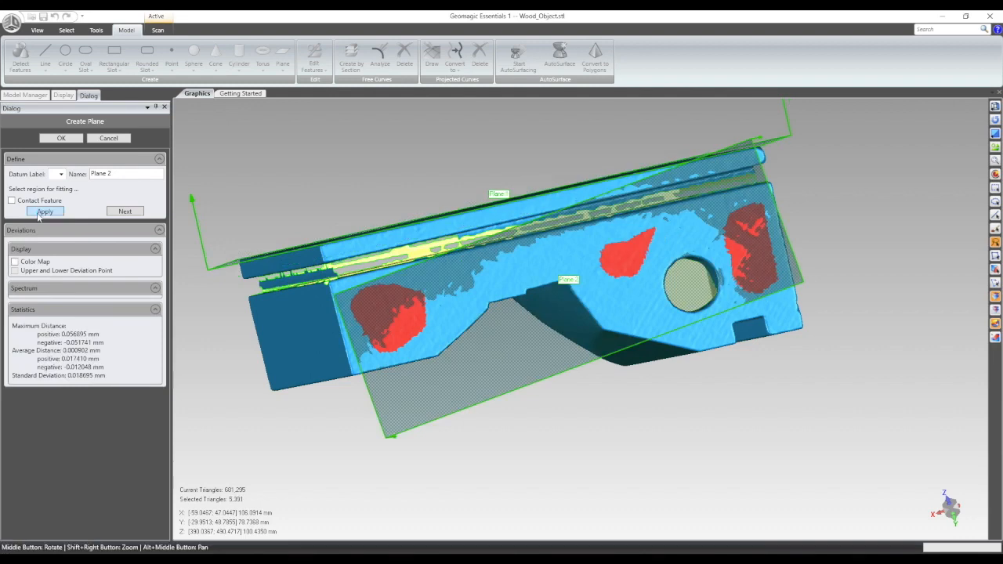
# Show the second plane's color map with the spectrum limited to 1.0 mm maximum critical and 0.1 mm maximum nominal, and examine the patches
pyautogui.moveTo(335, 383)
pyautogui.mouseDown(button='middle')
pyautogui.moveTo(515, 338)
pyautogui.moveTo(813, 208)
pyautogui.moveTo(666, 259)
pyautogui.moveTo(510, 290)
pyautogui.moveTo(396, 297)
pyautogui.mouseUp(button='middle')
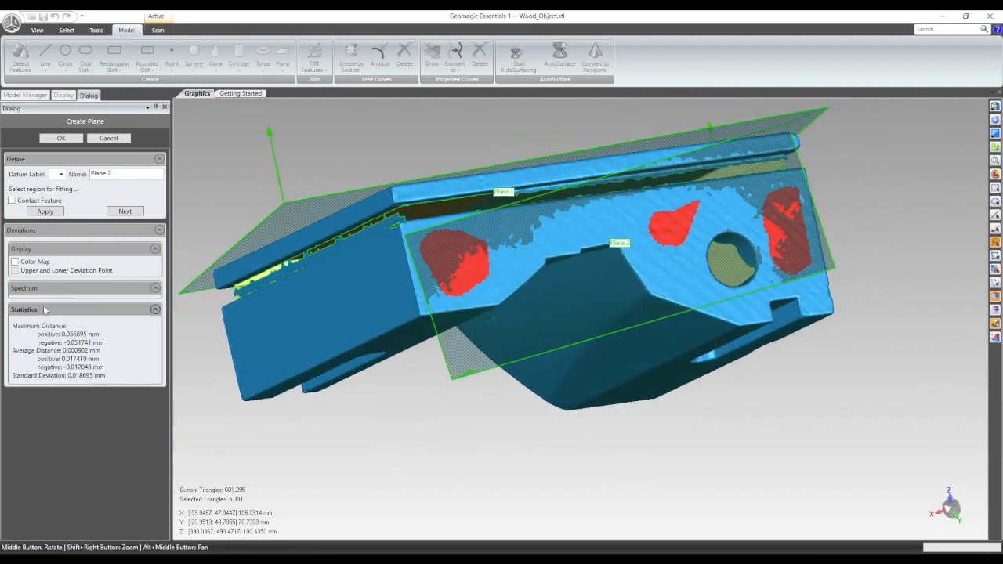
pyautogui.click(14, 262)
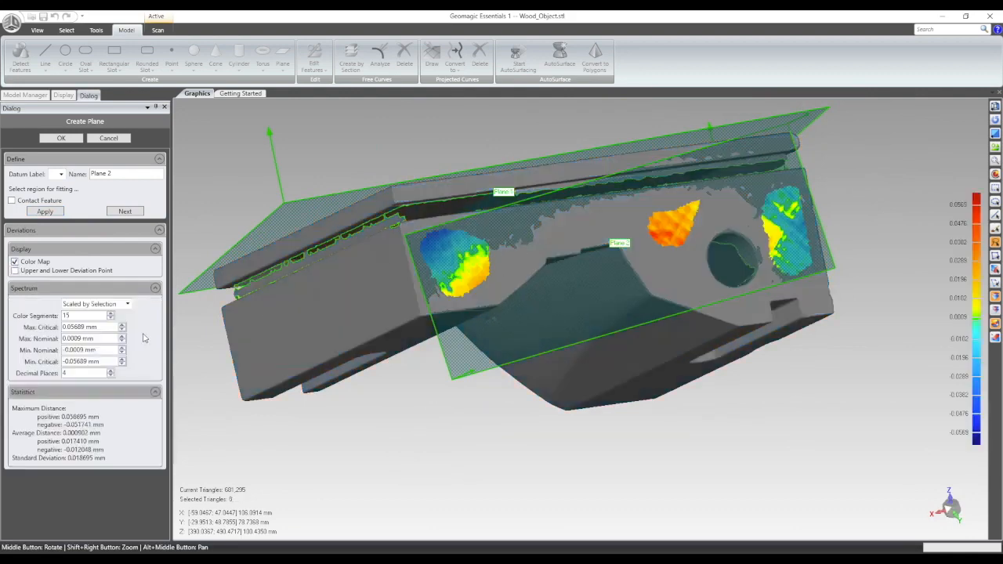
pyautogui.moveTo(100, 327); pyautogui.dragTo(41, 334)
pyautogui.write('1.0')
pyautogui.press('Return')
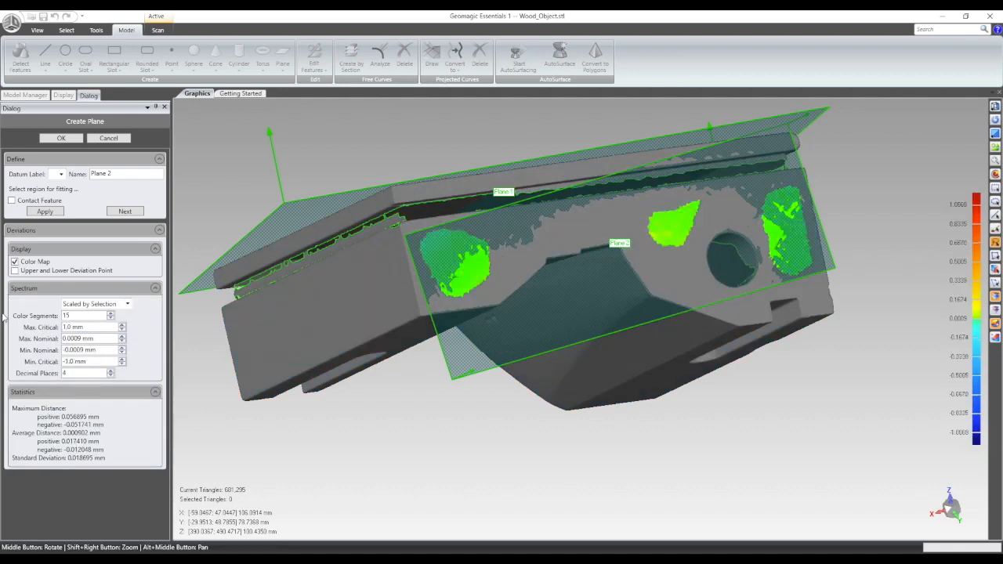
pyautogui.moveTo(97, 339); pyautogui.dragTo(66, 339)
pyautogui.press('Right')
pyautogui.press('Return')
pyautogui.moveTo(575, 280)
pyautogui.mouseDown(button='middle')
pyautogui.moveTo(595, 239)
pyautogui.moveTo(596, 314)
pyautogui.moveTo(588, 271)
pyautogui.mouseUp(button='middle')
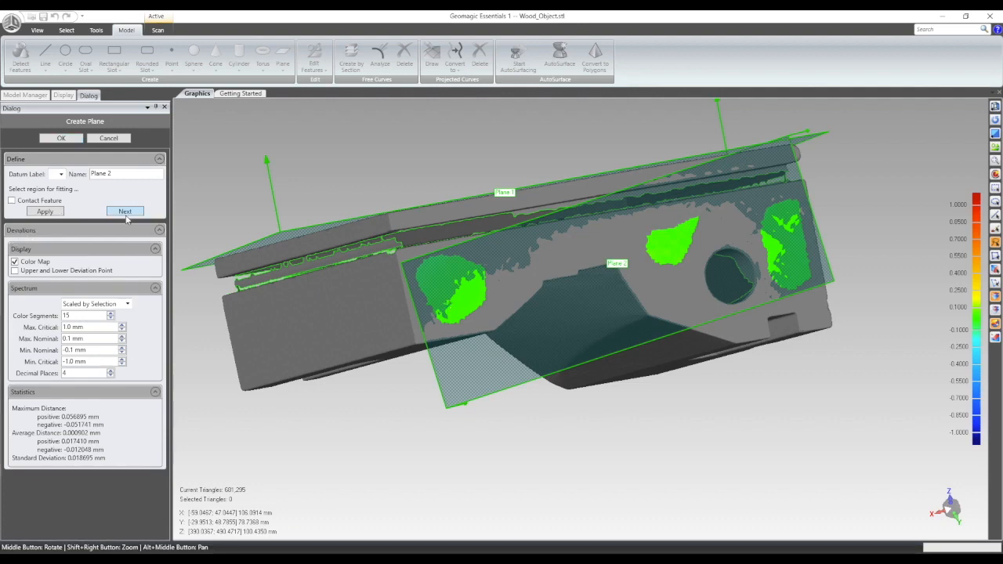
# Keep the second plane as fitted and finish best-fit plane creation
pyautogui.click(45, 213)
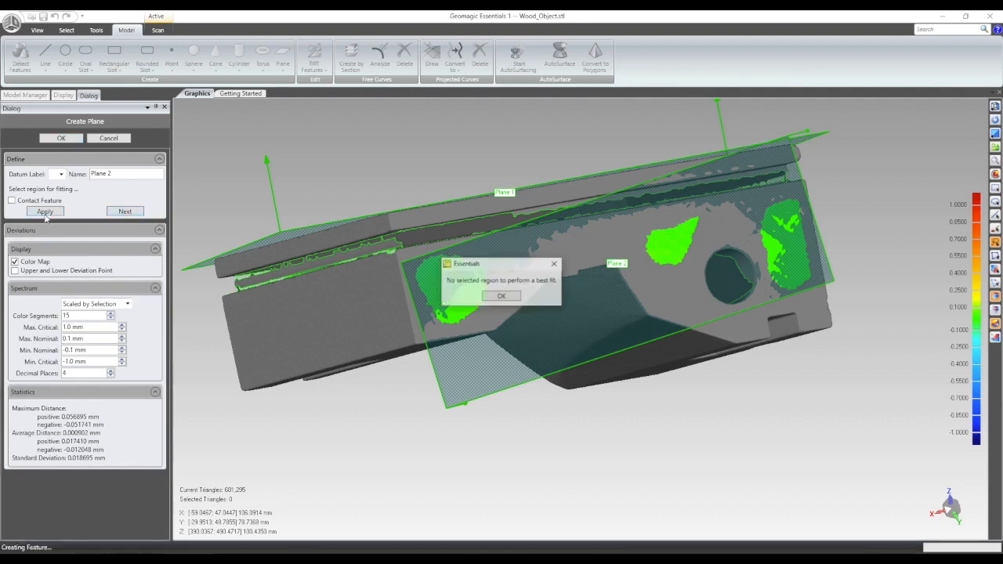
pyautogui.click(502, 297)
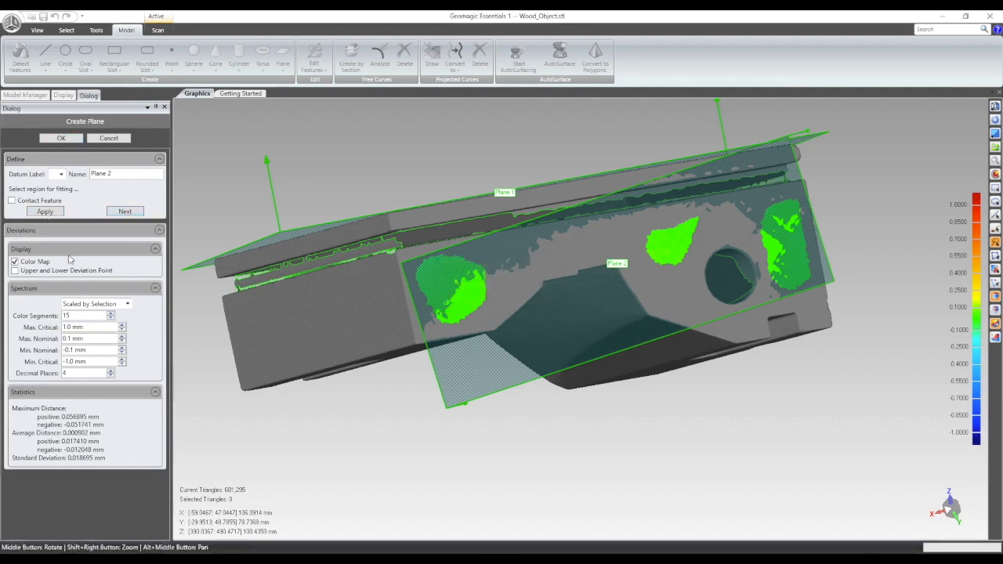
pyautogui.click(134, 213)
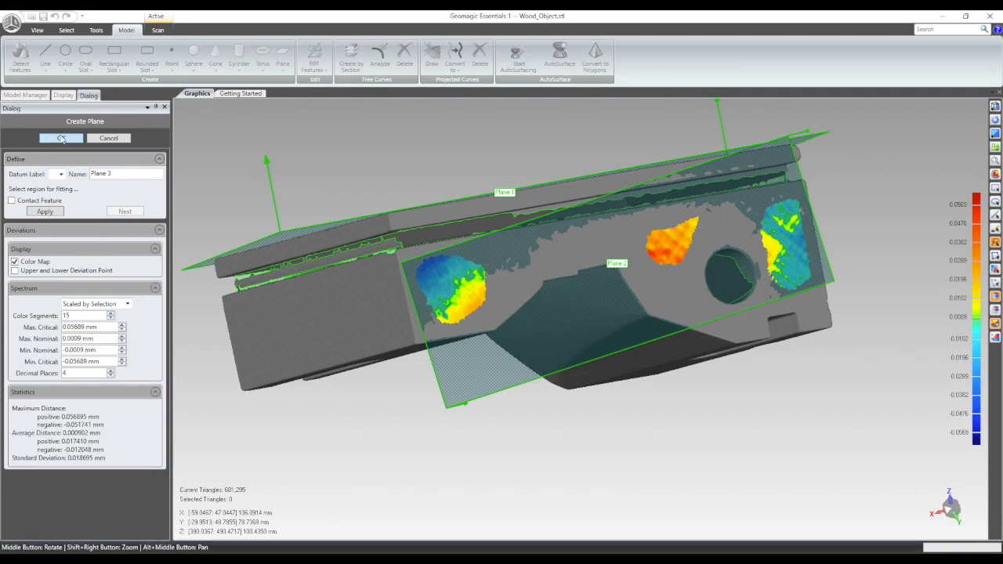
pyautogui.click(61, 138)
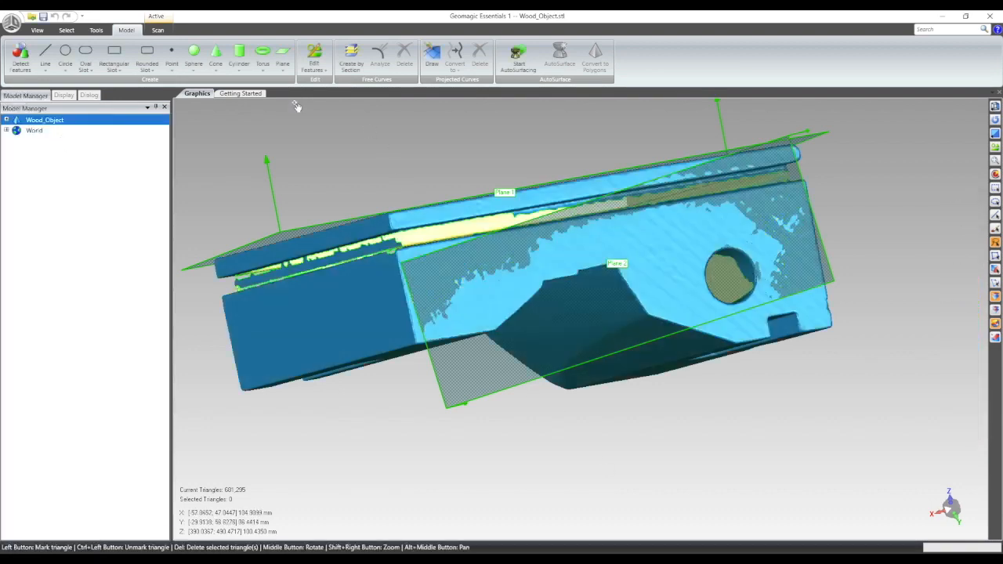
# Create a third plane by the 3 Points method, picking two points on the adjoining side face and one on the slab edge above
pyautogui.click(282, 60)
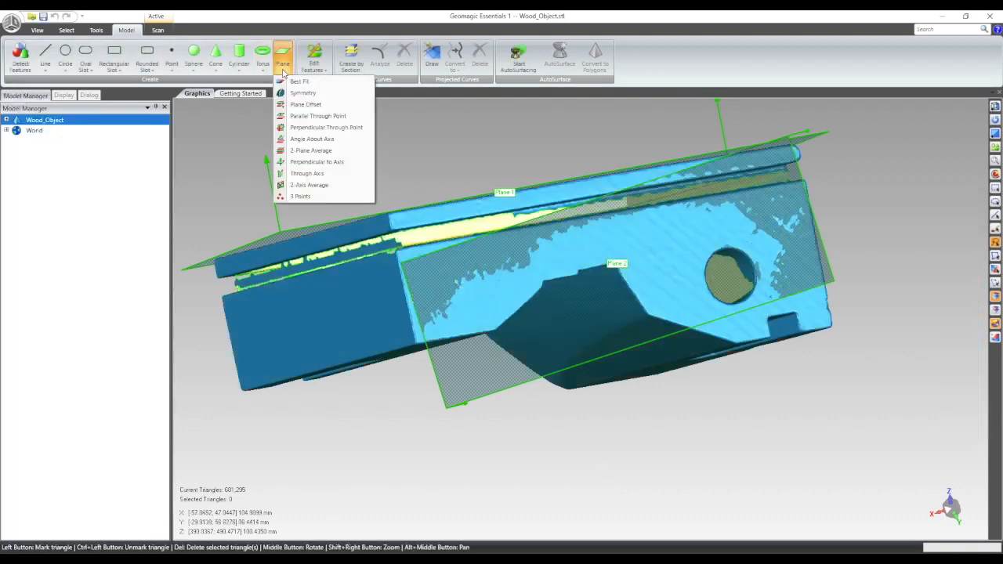
pyautogui.click(296, 197)
pyautogui.moveTo(388, 160); pyautogui.dragTo(569, 139, button='middle')
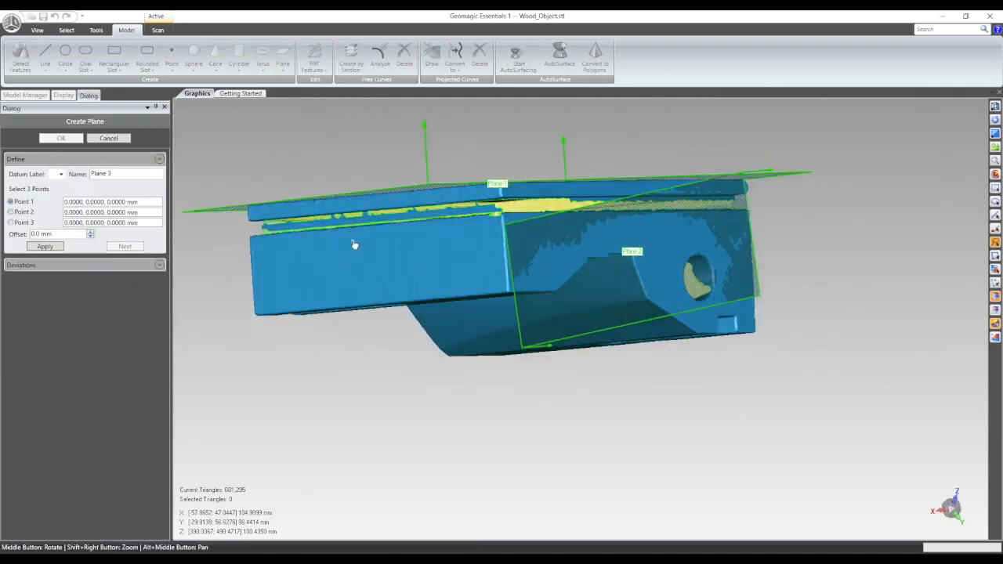
pyautogui.click(349, 294)
pyautogui.click(473, 285)
pyautogui.click(387, 207)
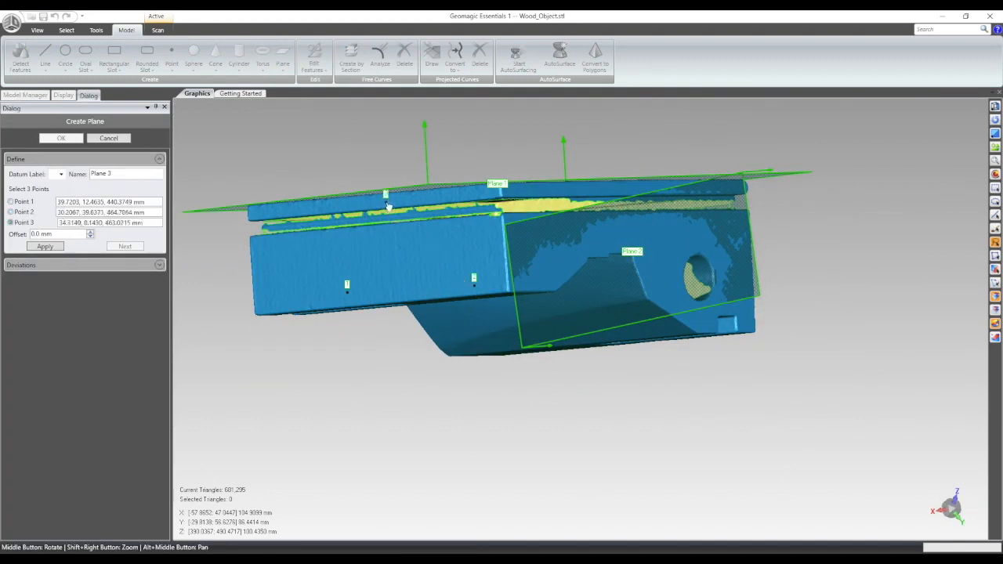
pyautogui.click(47, 247)
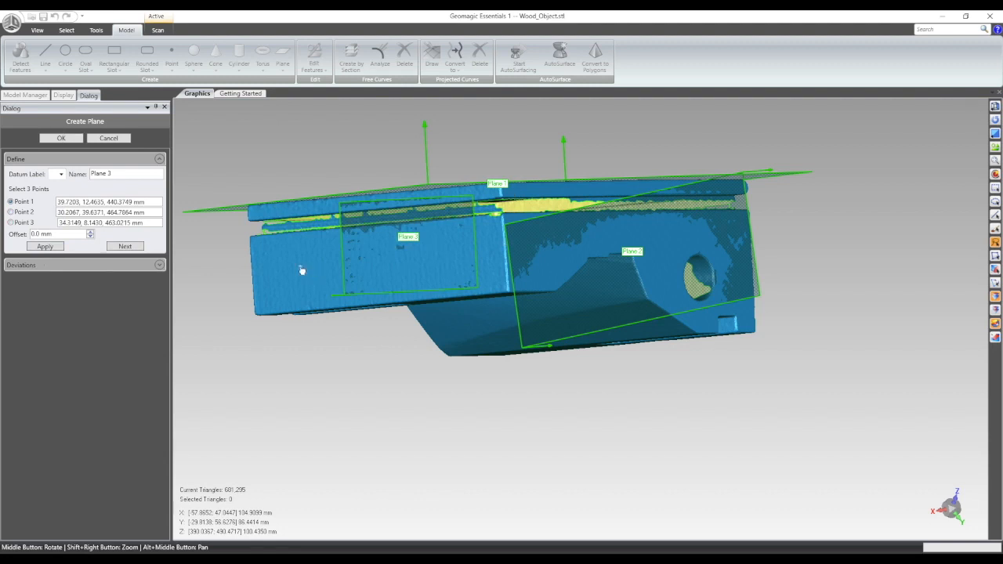
pyautogui.click(160, 265)
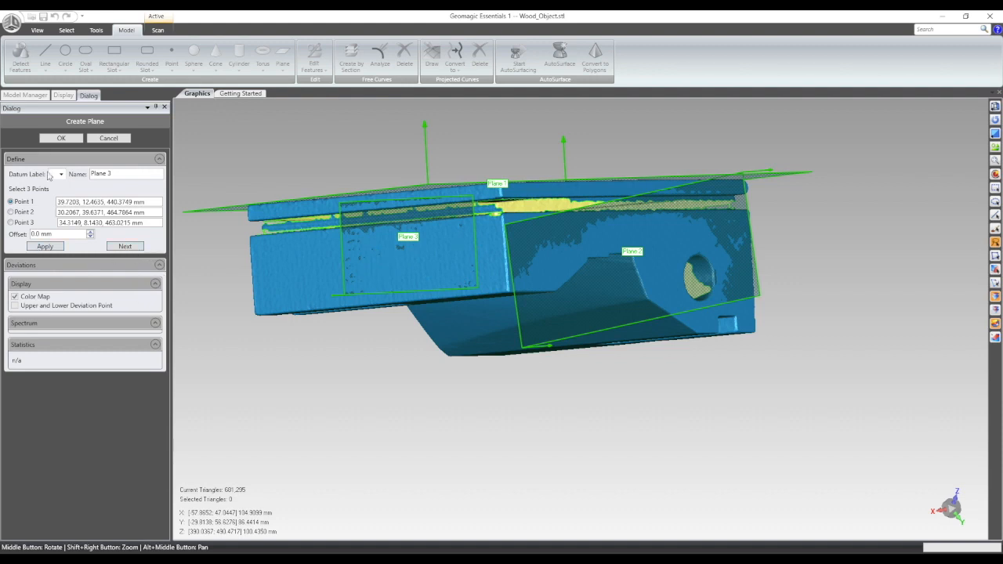
pyautogui.click(60, 138)
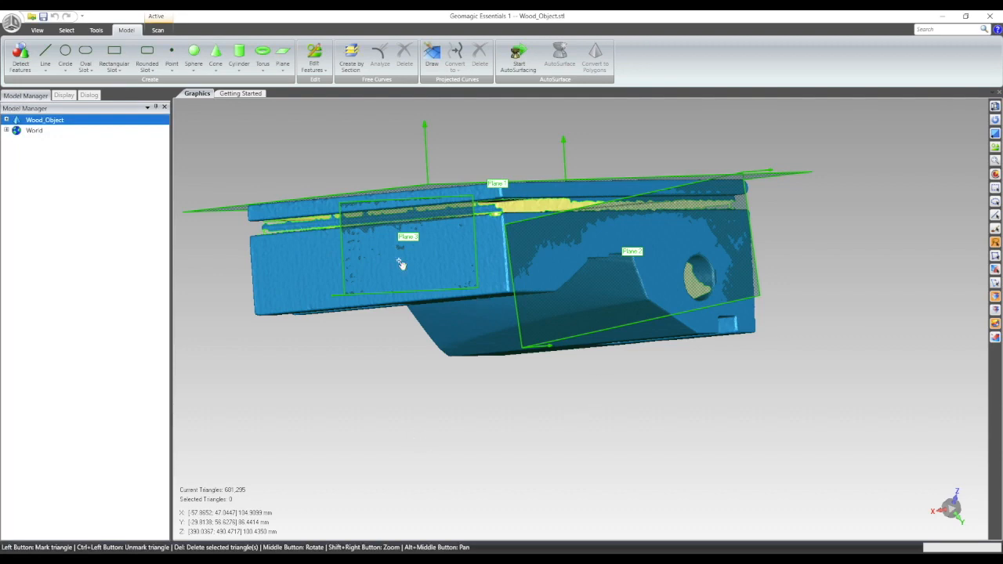
# Create a line feature at the intersection of Plane 1 and Plane 3, checking it from several sides
pyautogui.moveTo(280, 149); pyautogui.dragTo(374, 389, button='middle')
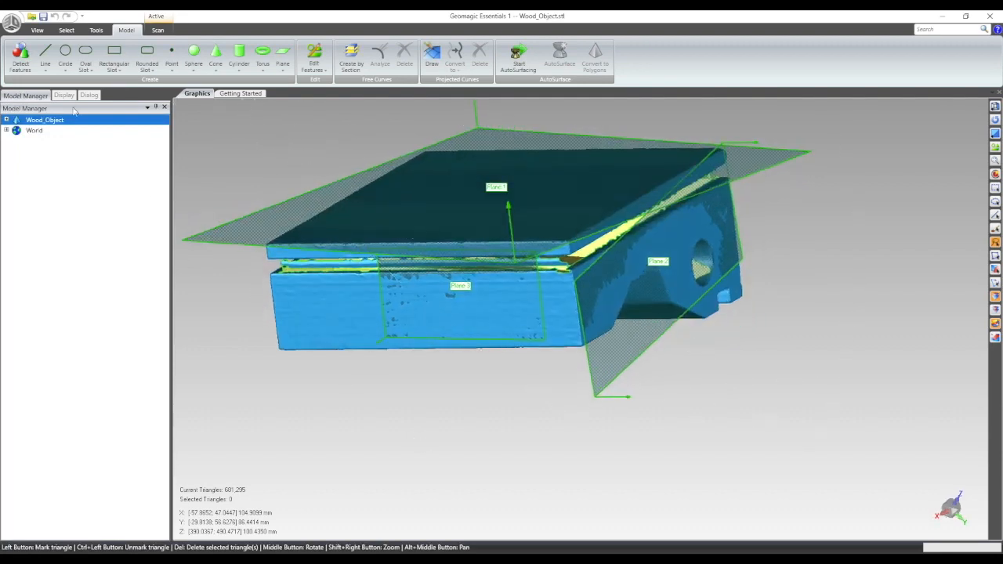
pyautogui.click(43, 69)
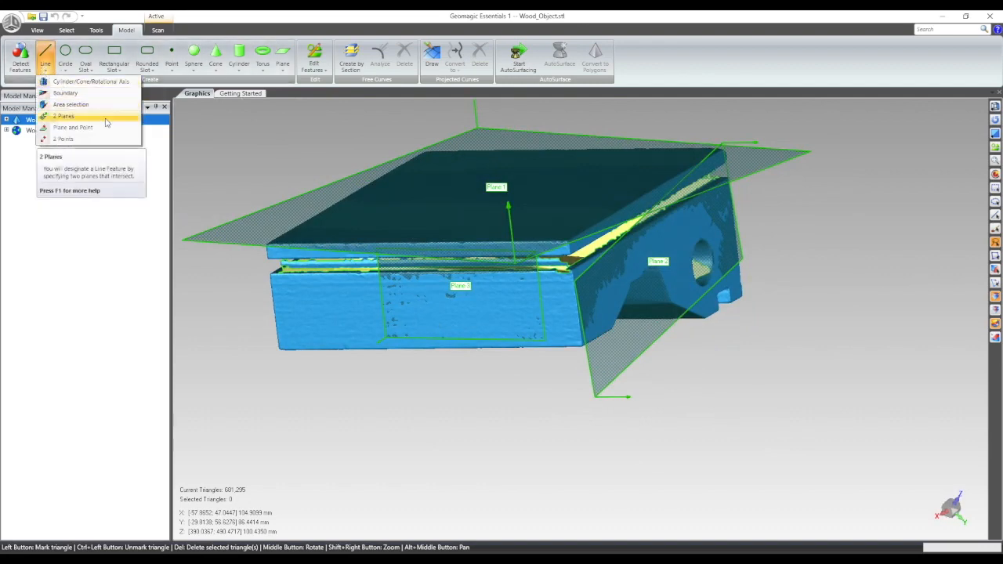
pyautogui.click(64, 116)
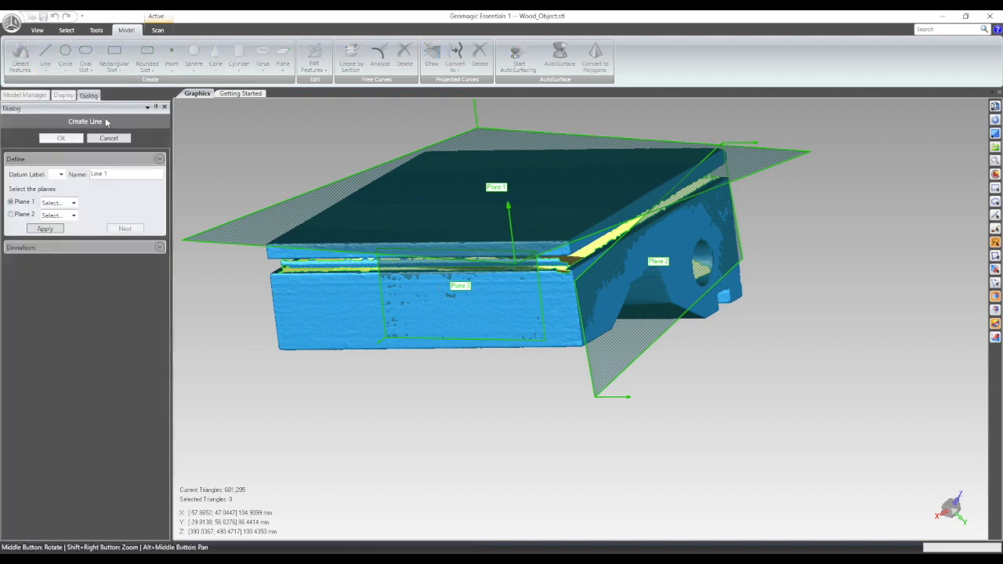
pyautogui.click(74, 203)
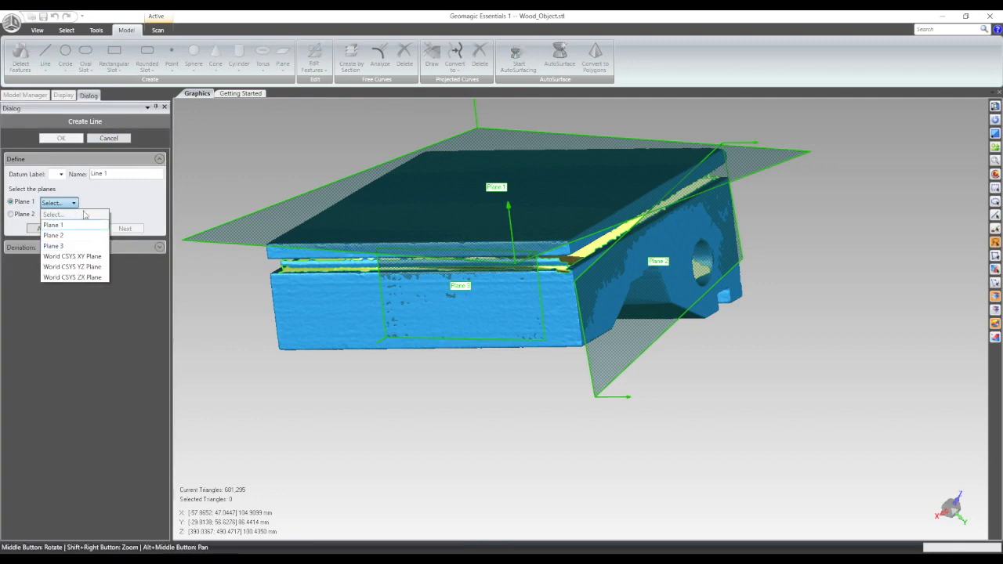
pyautogui.click(272, 155)
pyautogui.click(259, 231)
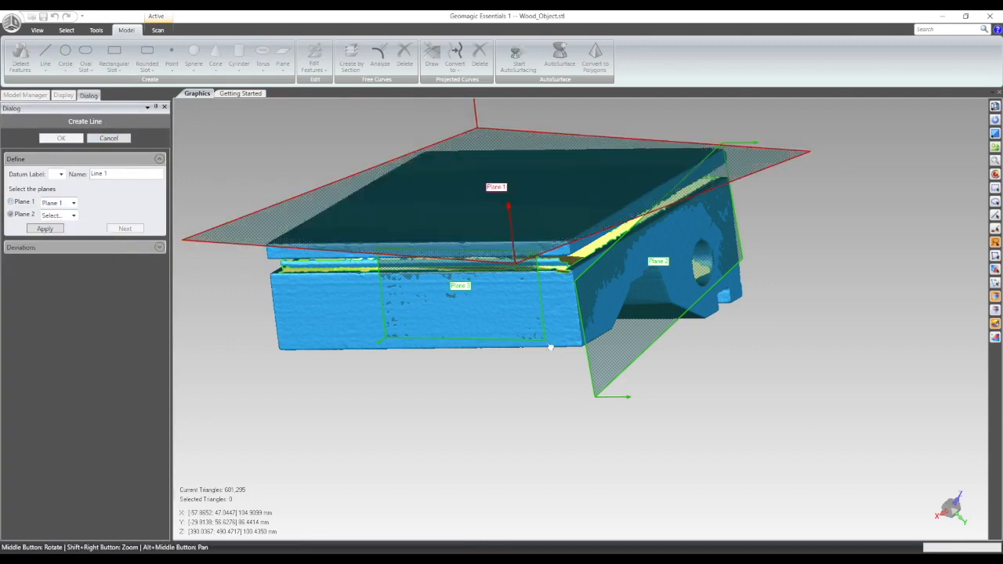
pyautogui.click(429, 319)
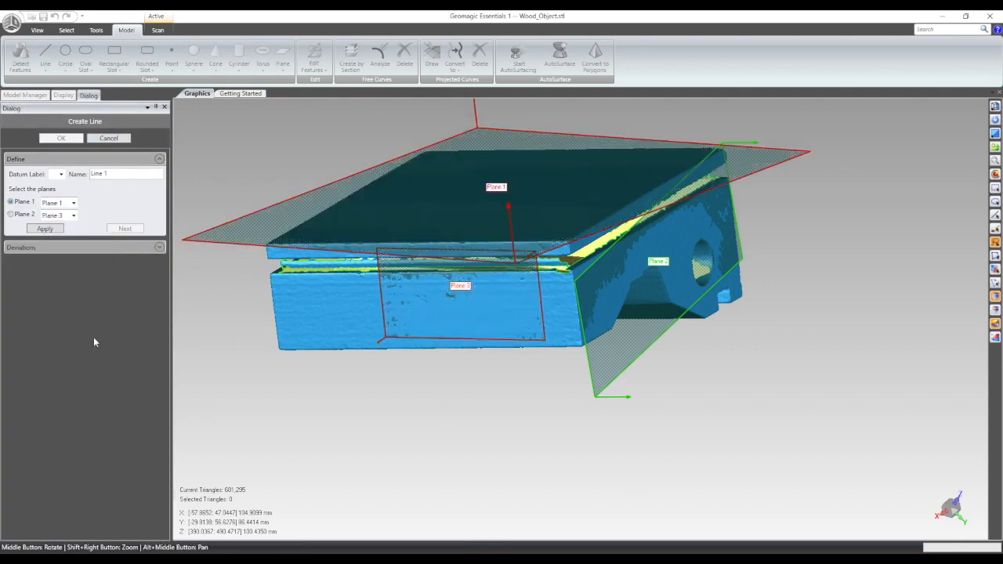
pyautogui.click(43, 230)
pyautogui.moveTo(532, 399); pyautogui.dragTo(620, 313, button='middle')
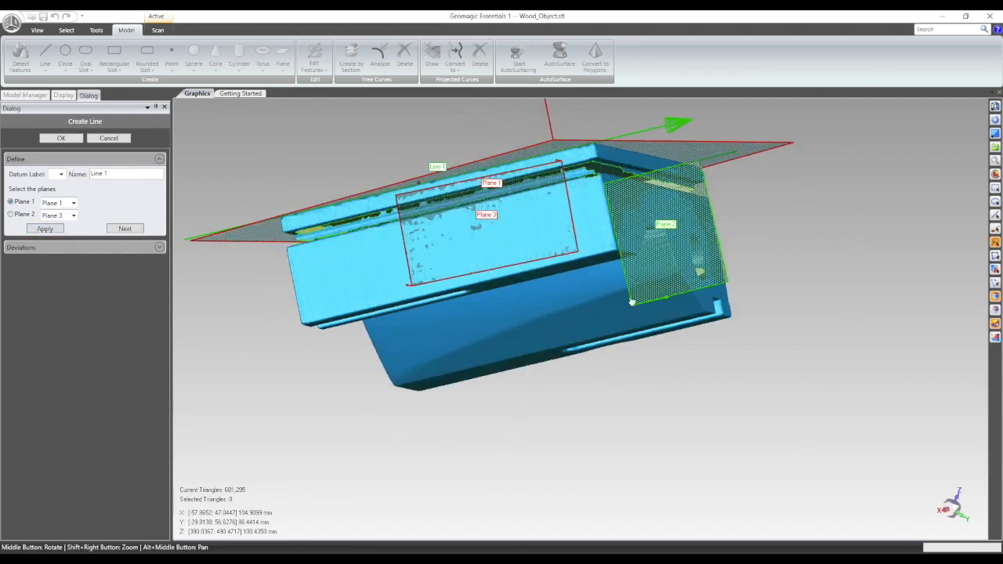
pyautogui.moveTo(711, 449); pyautogui.dragTo(717, 76, button='middle')
pyautogui.moveTo(235, 363); pyautogui.dragTo(403, 461, button='middle')
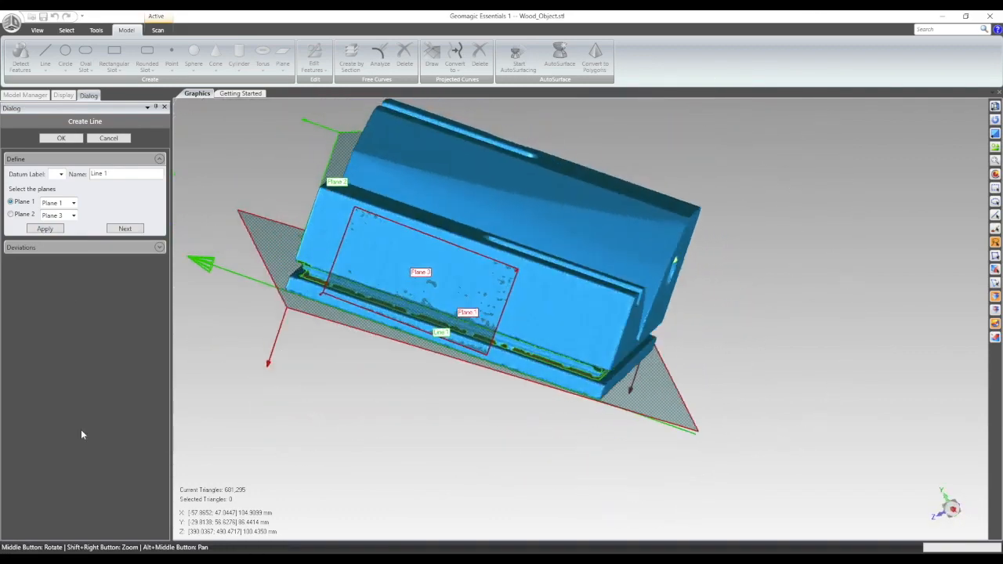
pyautogui.click(61, 139)
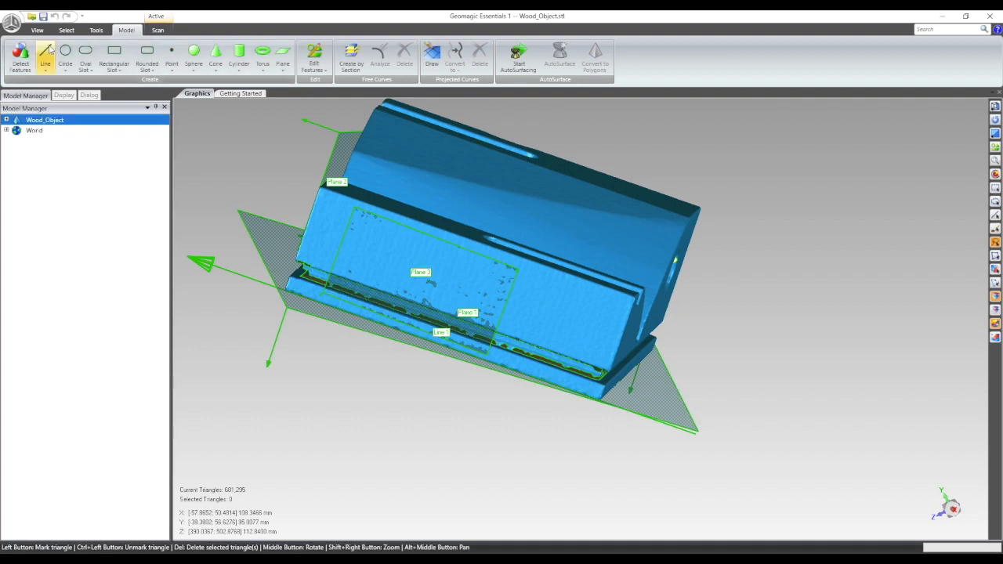
# Start Align To World and compare the world's planes and X Axis with the planes on Wood_Object
pyautogui.click(94, 31)
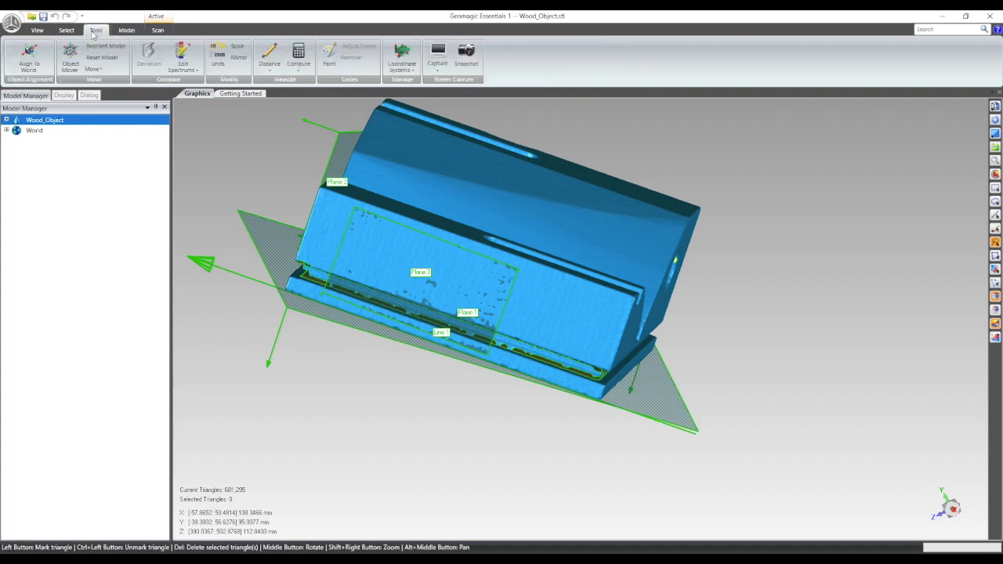
pyautogui.click(28, 60)
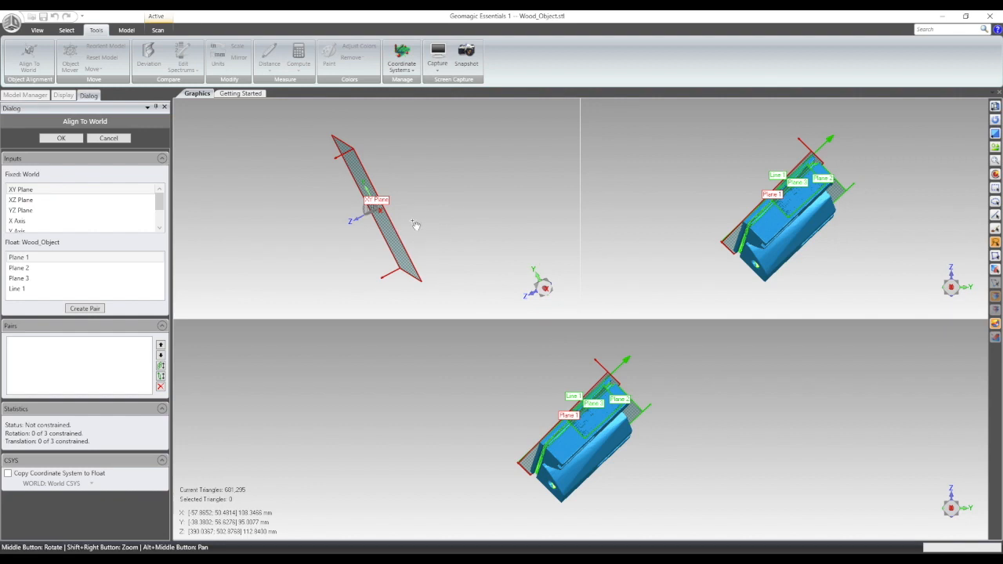
pyautogui.click(38, 200)
pyautogui.click(31, 222)
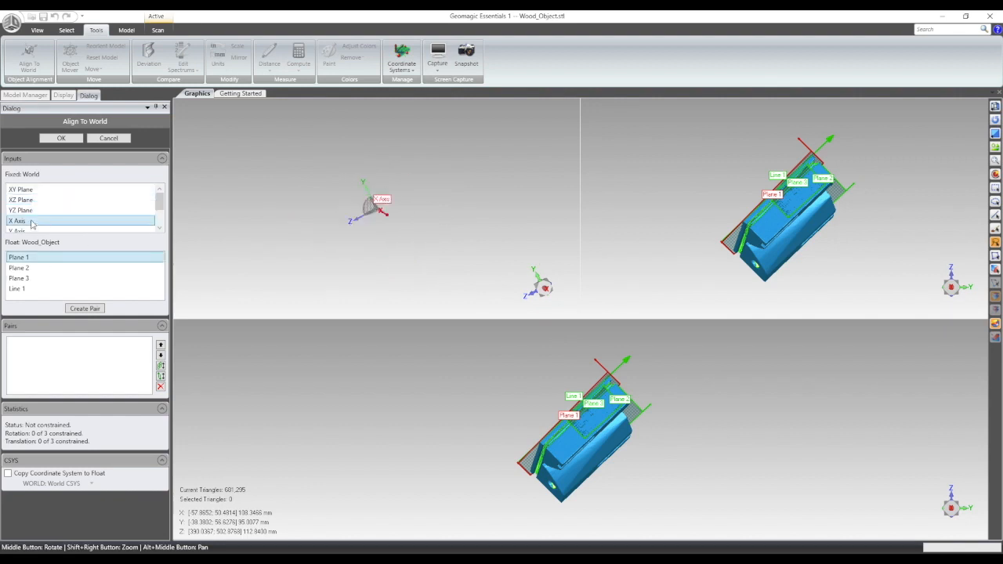
pyautogui.click(31, 210)
pyautogui.click(33, 190)
pyautogui.click(35, 201)
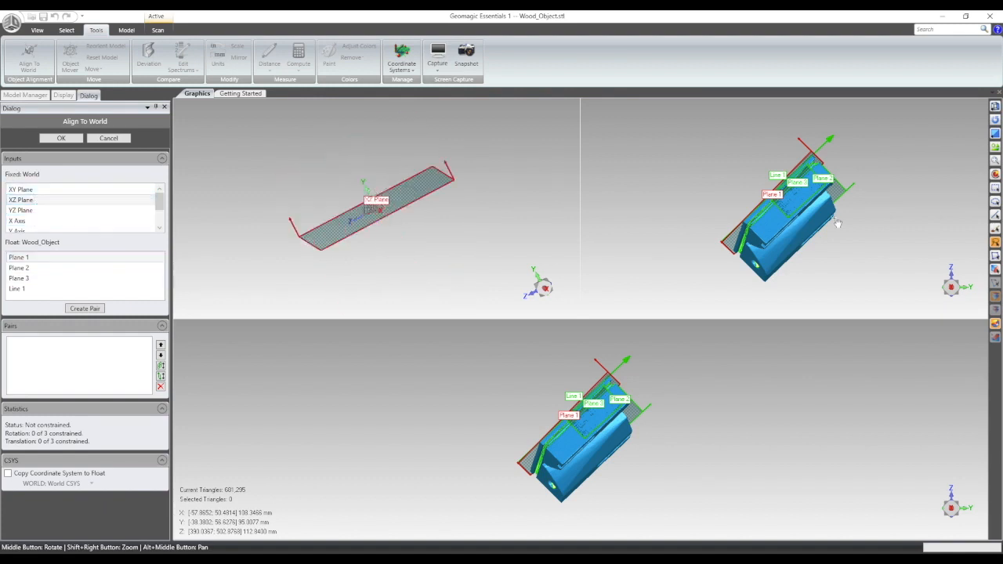
pyautogui.moveTo(775, 247); pyautogui.dragTo(601, 205, button='middle')
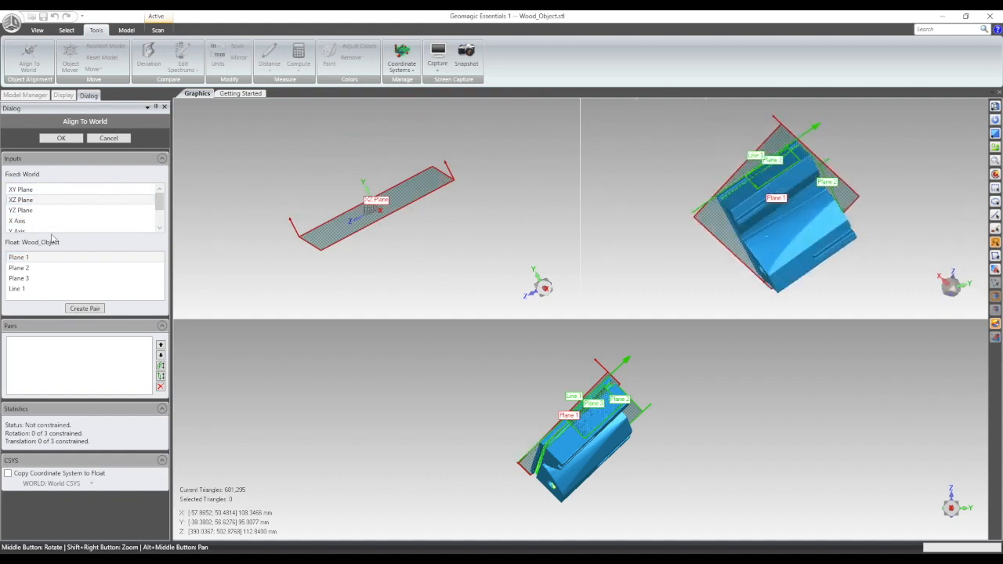
pyautogui.click(21, 268)
pyautogui.click(21, 279)
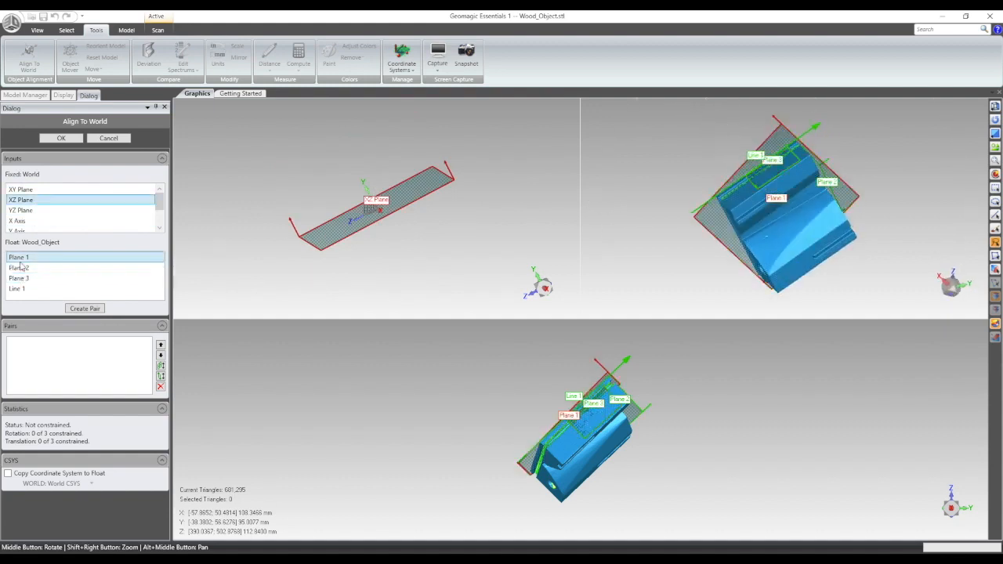
pyautogui.click(735, 224)
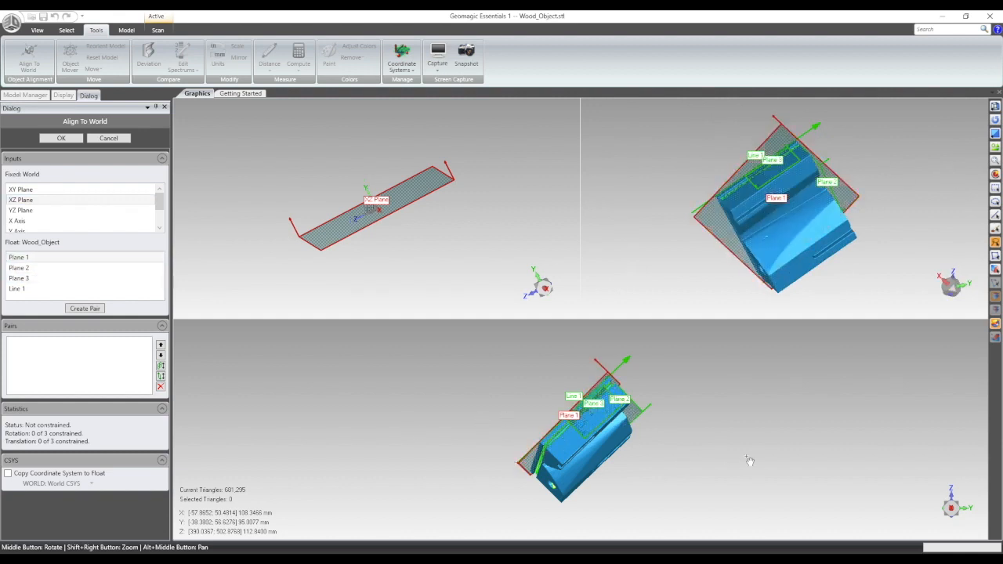
pyautogui.moveTo(721, 477); pyautogui.dragTo(533, 361, button='middle')
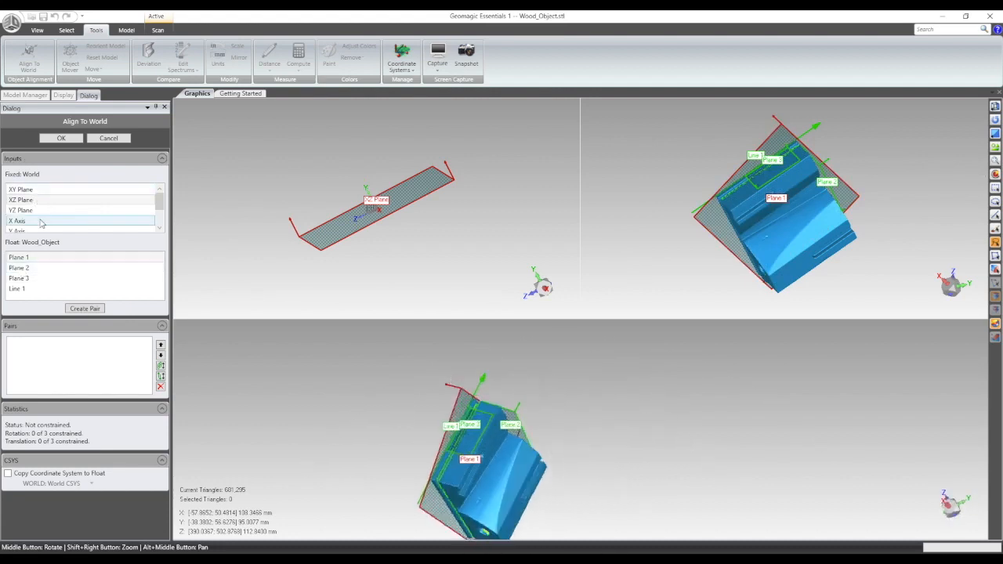
# Pair the world XY Plane with Plane 1 of Wood_Object
pyautogui.click(39, 191)
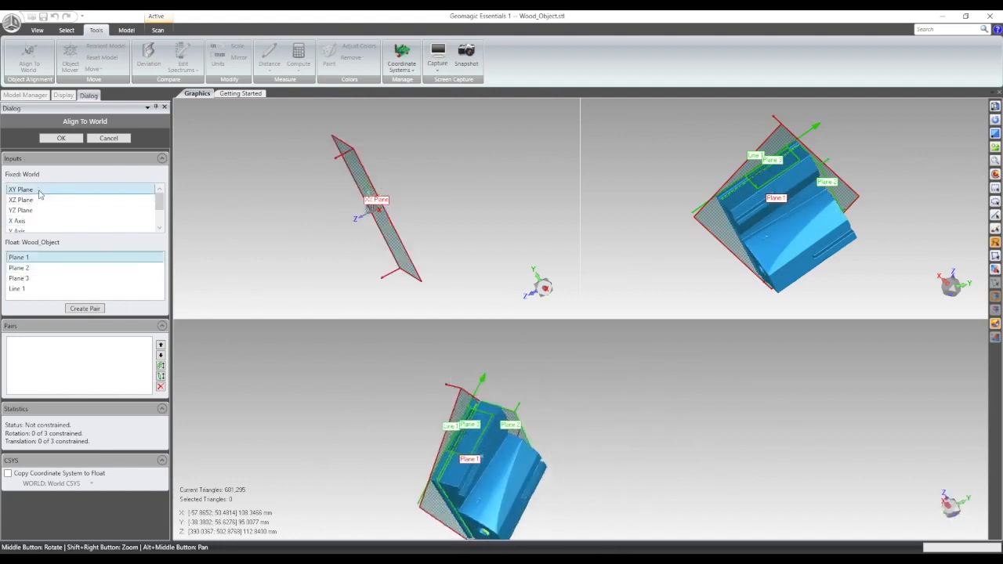
pyautogui.click(48, 259)
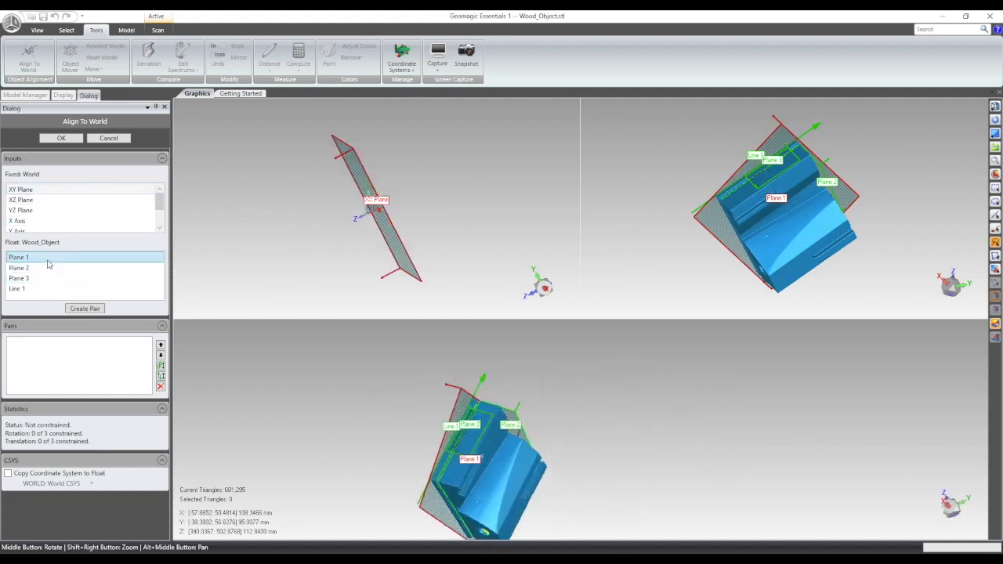
pyautogui.click(47, 190)
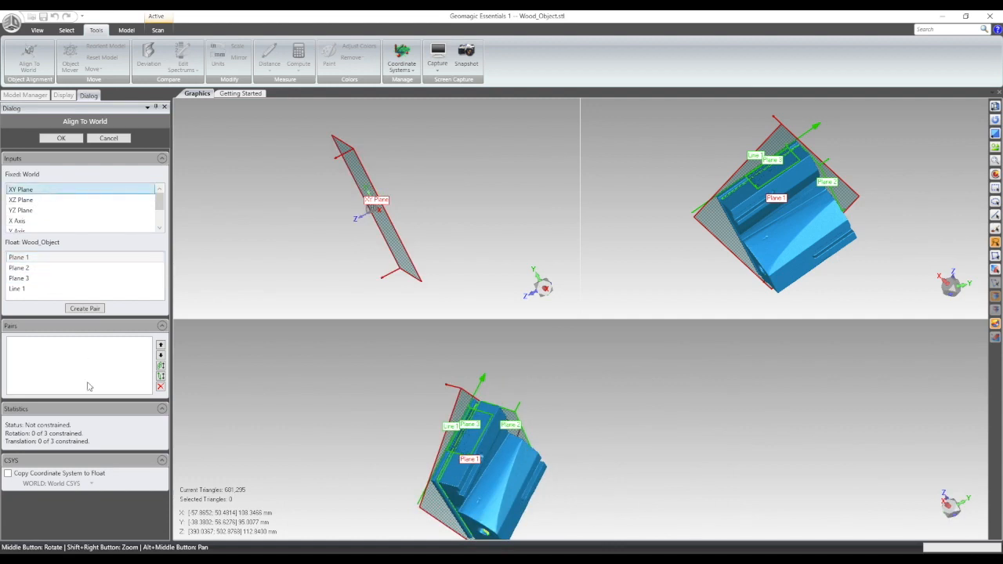
pyautogui.click(84, 309)
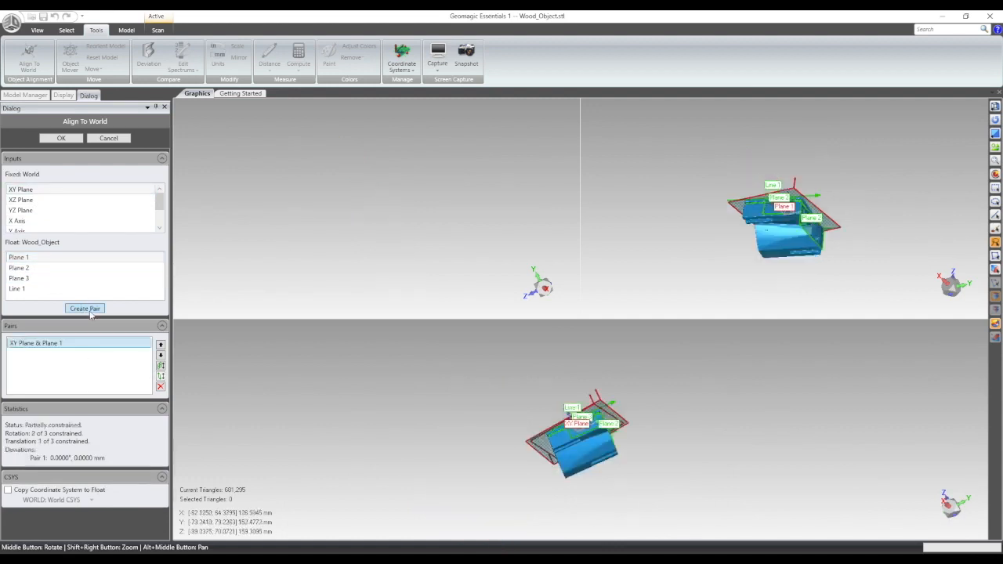
# Flip the direction of the XY Plane & Plane 1 pair so the object sits above the XY plane
pyautogui.click(951, 505)
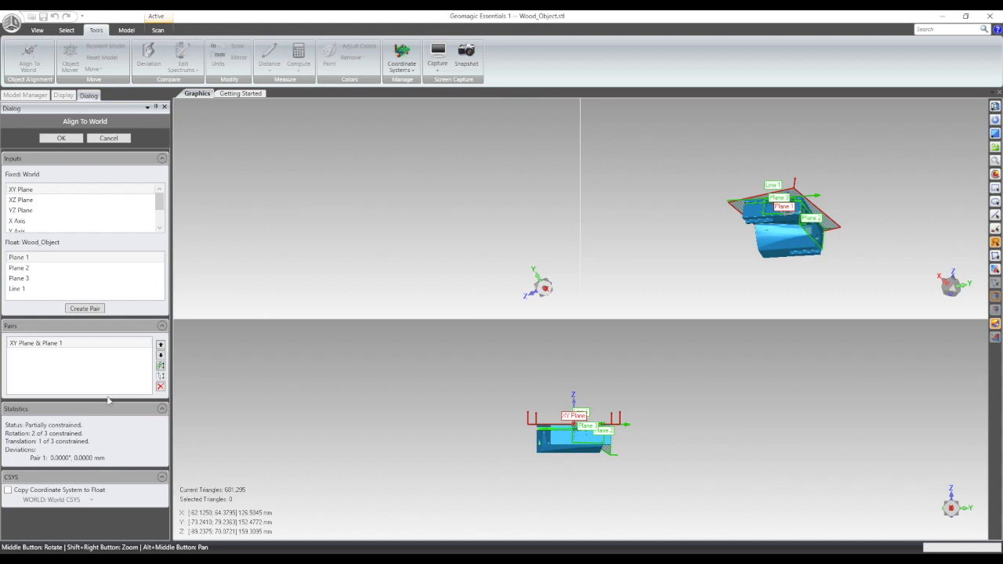
pyautogui.click(161, 367)
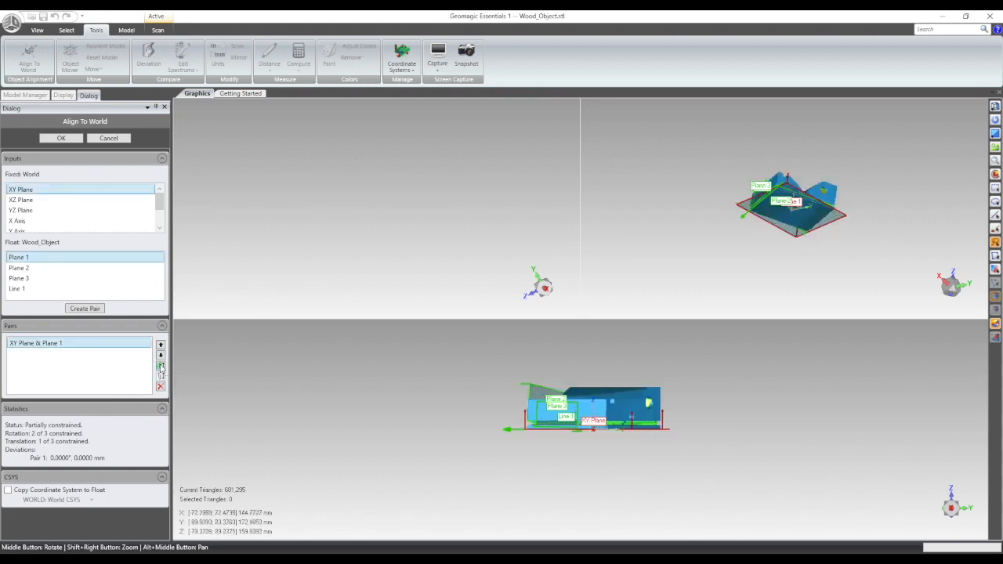
pyautogui.click(161, 368)
pyautogui.click(160, 368)
pyautogui.moveTo(588, 382)
pyautogui.mouseDown(button='middle')
pyautogui.moveTo(584, 454)
pyautogui.moveTo(592, 382)
pyautogui.mouseUp(button='middle')
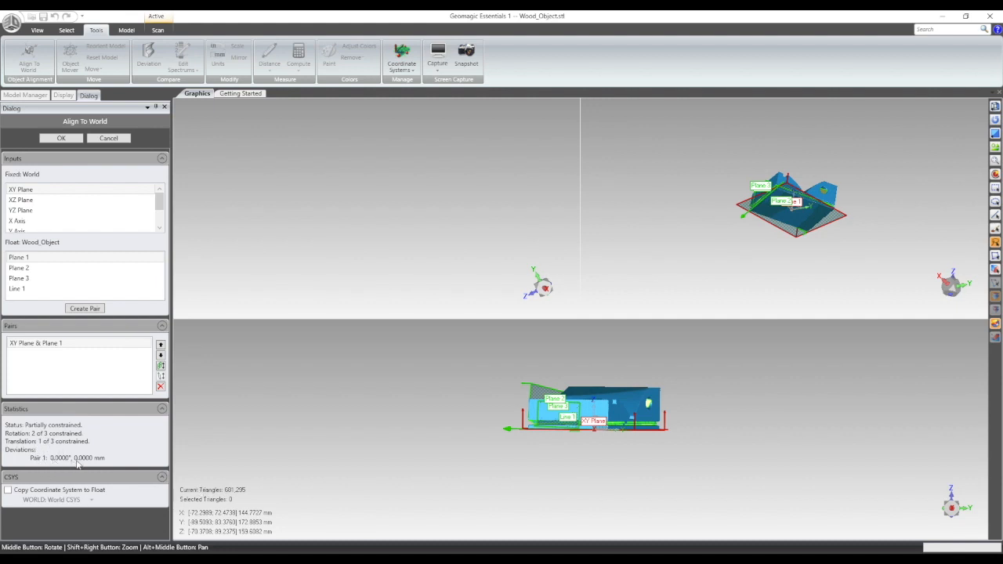
# Pair the world XZ Plane with Plane 2 of Wood_Object
pyautogui.click(49, 202)
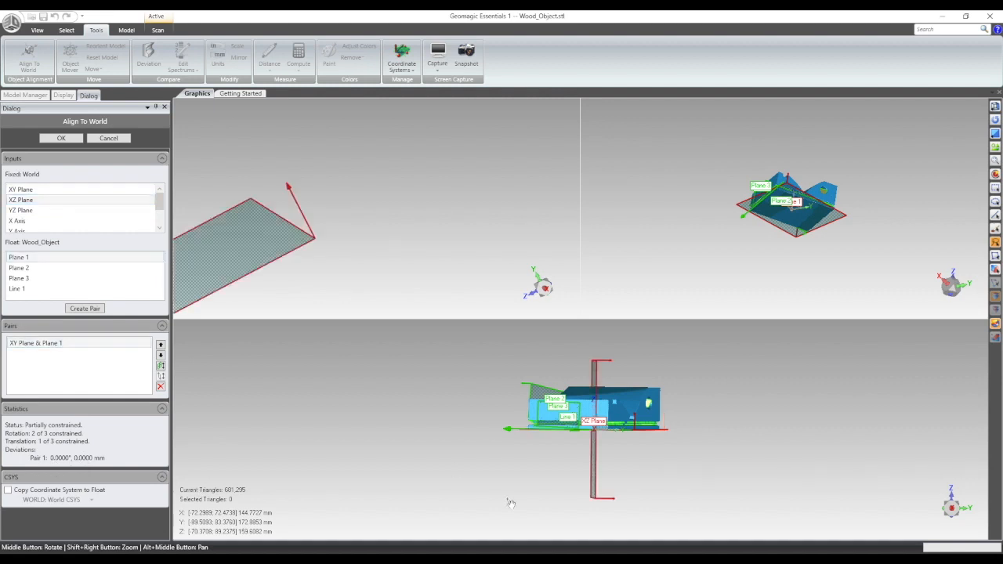
pyautogui.moveTo(533, 455); pyautogui.dragTo(471, 492, button='middle')
pyautogui.click(24, 268)
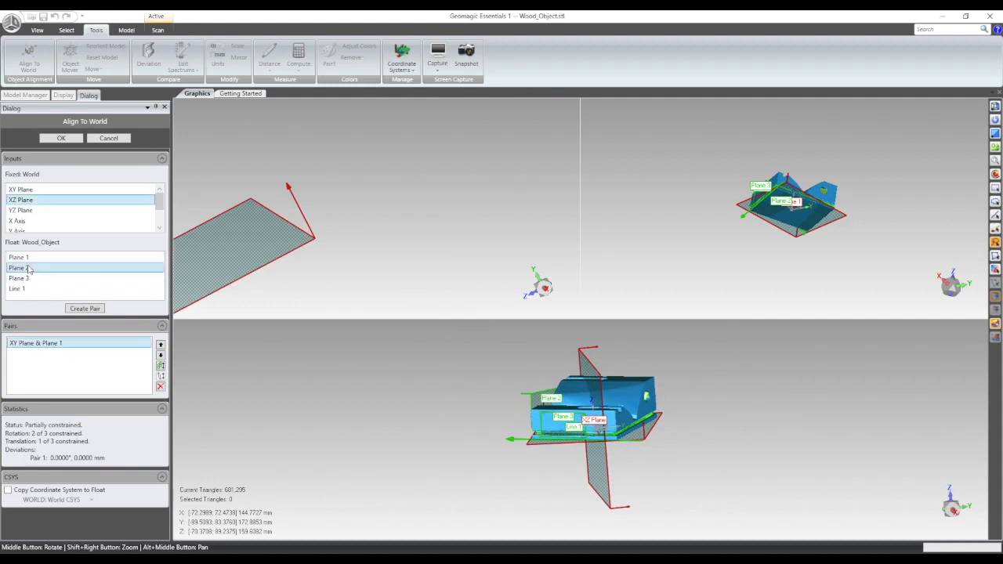
pyautogui.click(85, 309)
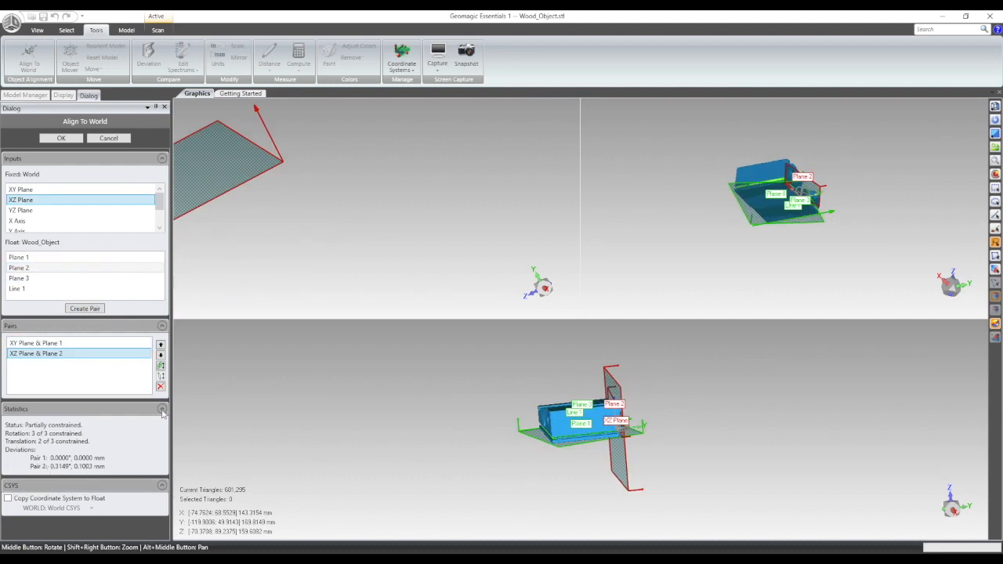
# Try the XZ Plane & Plane 2 pair as first priority and return it to second place
pyautogui.click(161, 344)
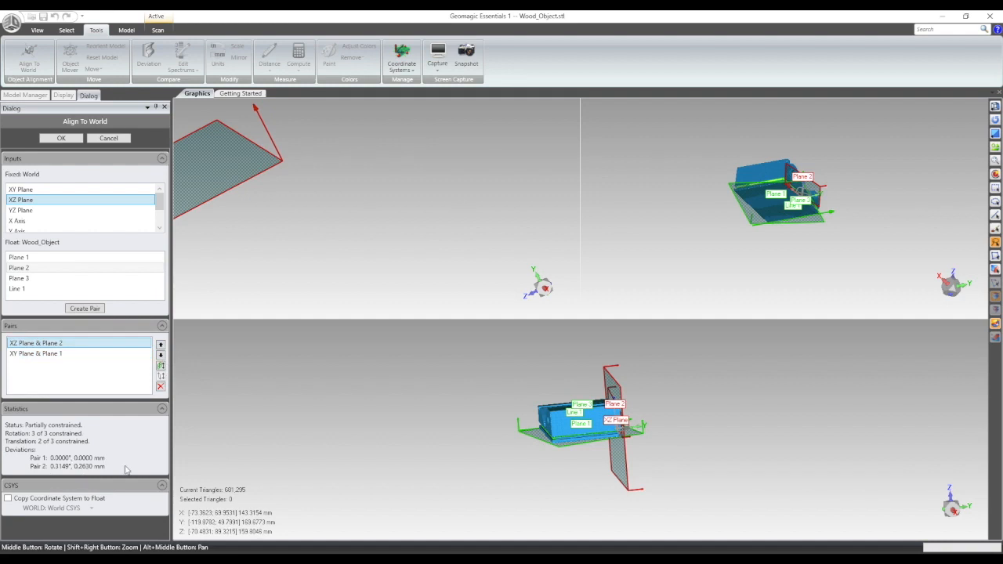
pyautogui.click(161, 356)
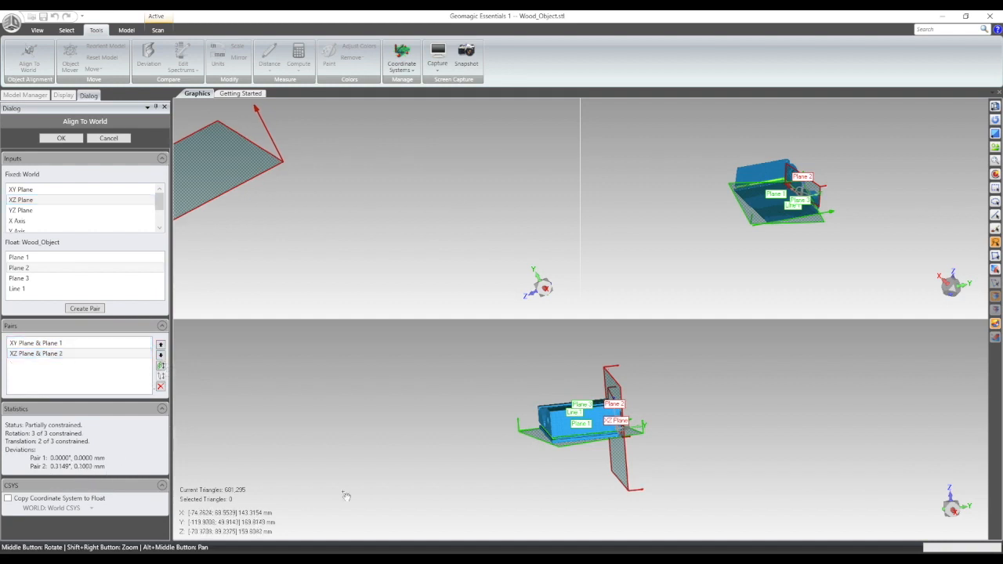
# Pair the world Y Axis with Line 1 of Wood_Object as the third alignment pair
pyautogui.moveTo(767, 425); pyautogui.dragTo(663, 453, button='middle')
pyautogui.click(11, 294)
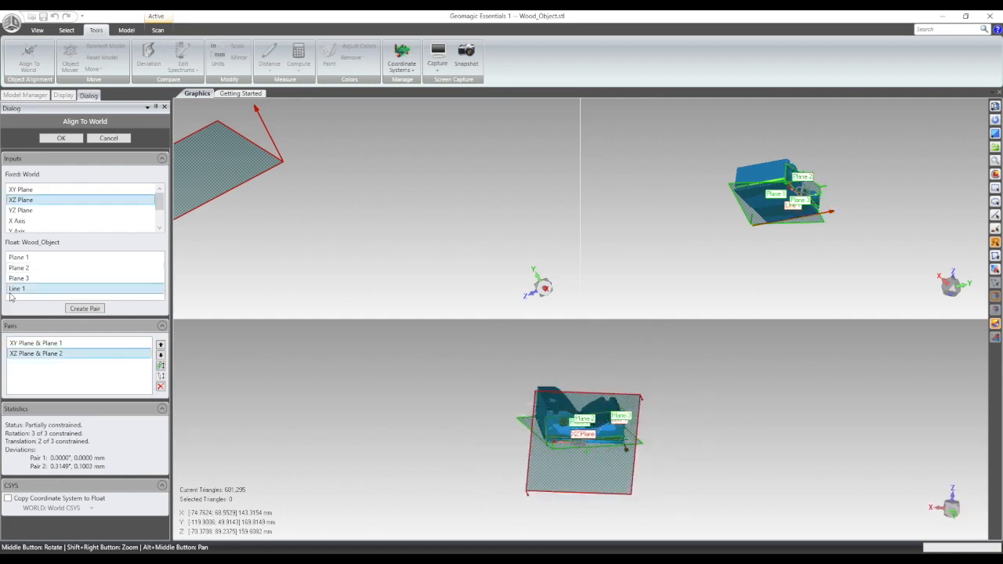
pyautogui.moveTo(858, 218); pyautogui.dragTo(707, 273, button='middle')
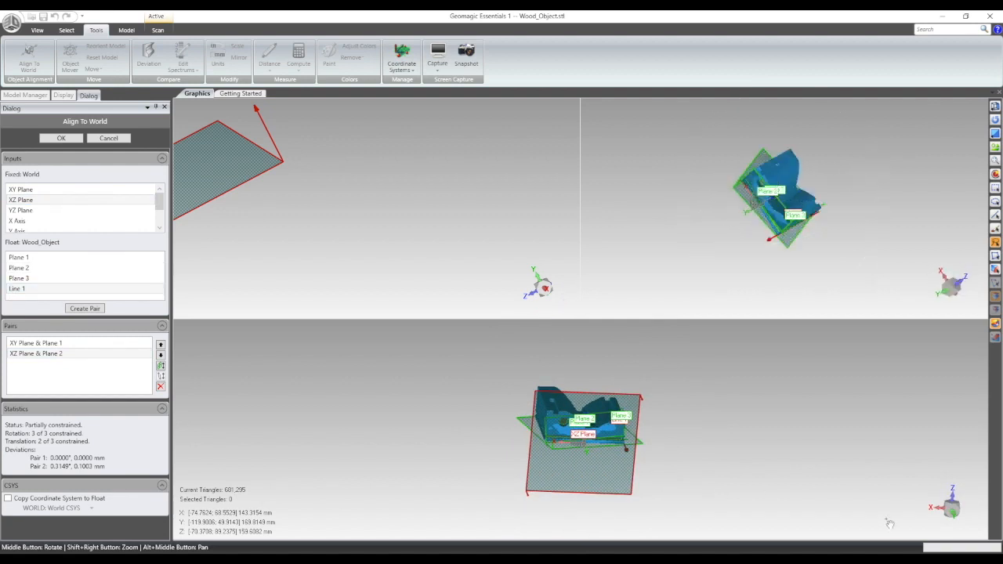
pyautogui.click(954, 517)
pyautogui.moveTo(612, 378); pyautogui.dragTo(547, 500, button='middle')
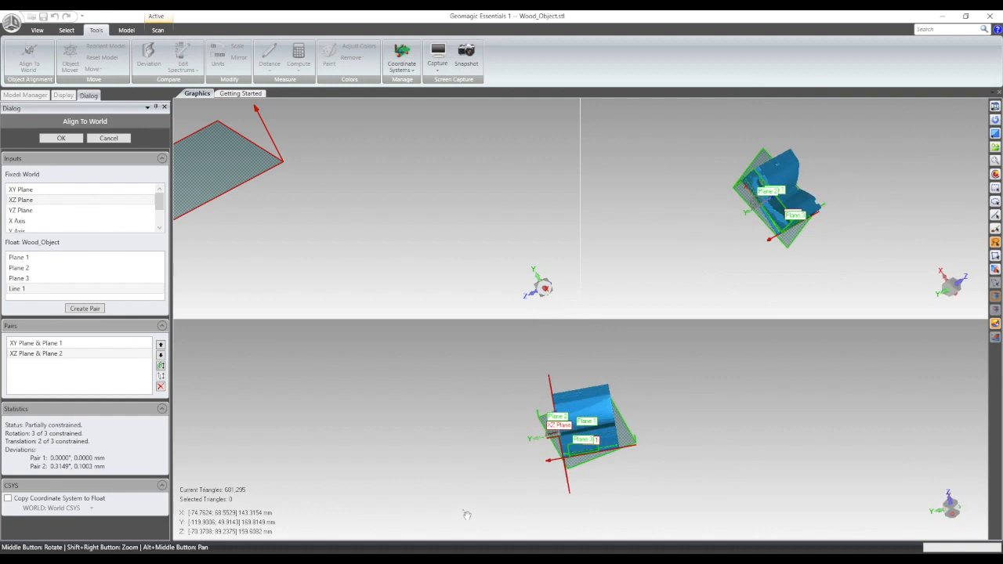
pyautogui.scroll(4, 573, 499)
pyautogui.moveTo(523, 467)
pyautogui.mouseDown(button='middle')
pyautogui.moveTo(517, 487)
pyautogui.moveTo(523, 477)
pyautogui.mouseUp(button='middle')
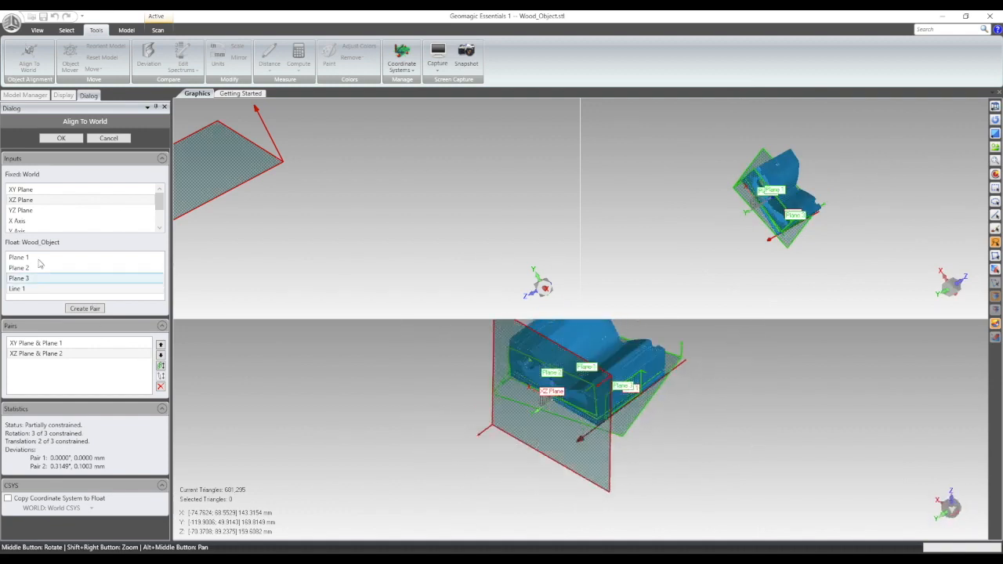
pyautogui.click(161, 220)
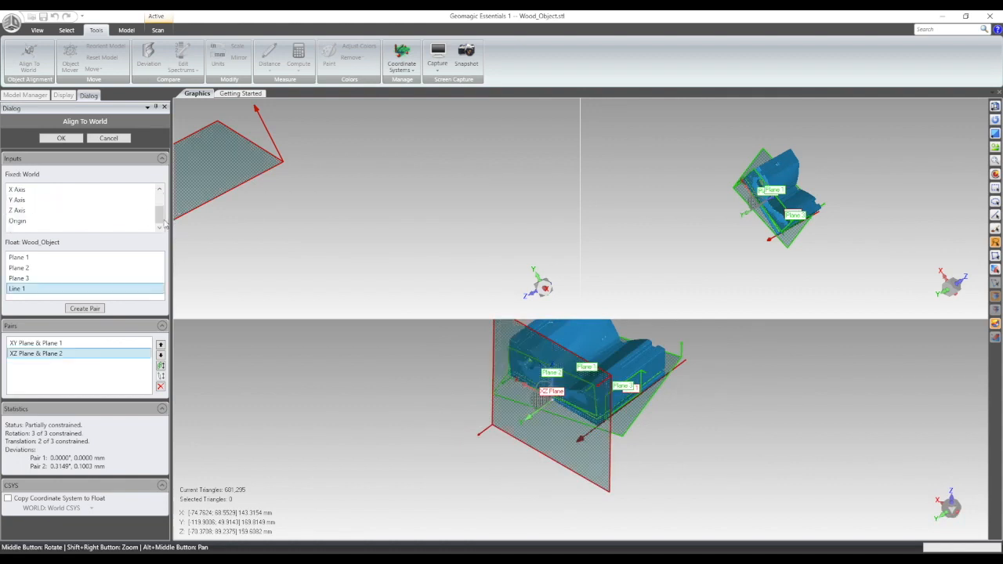
pyautogui.click(26, 200)
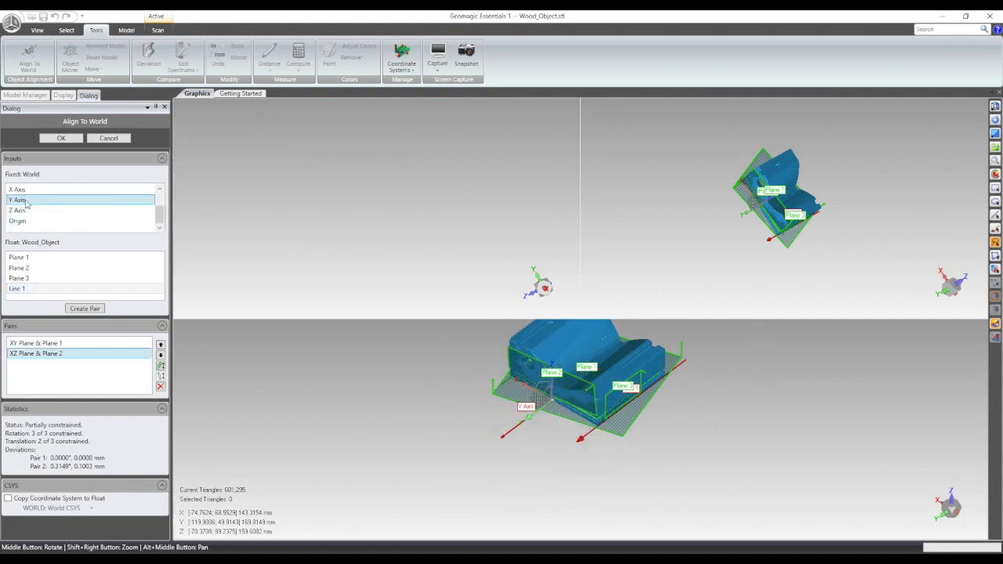
pyautogui.click(36, 289)
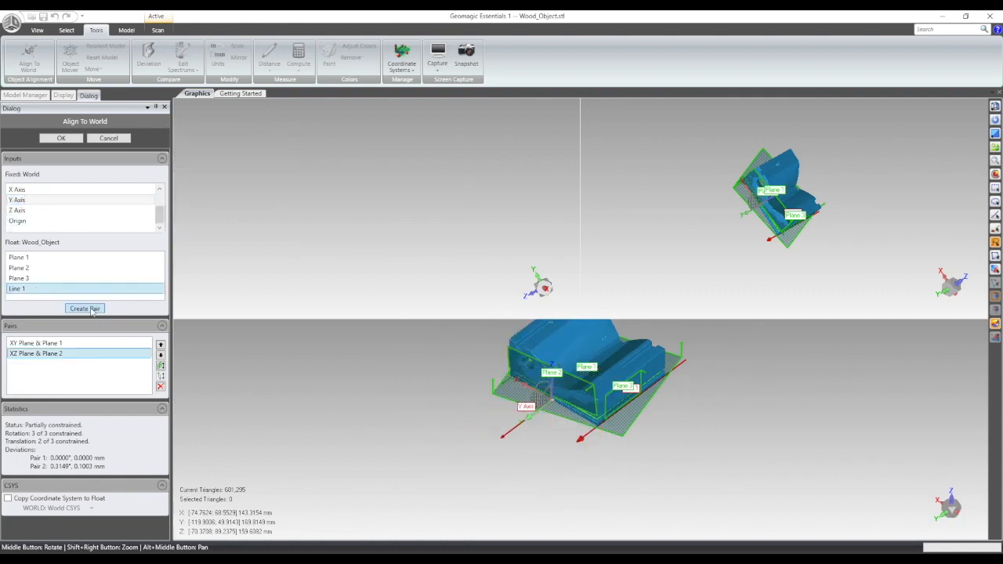
pyautogui.click(85, 309)
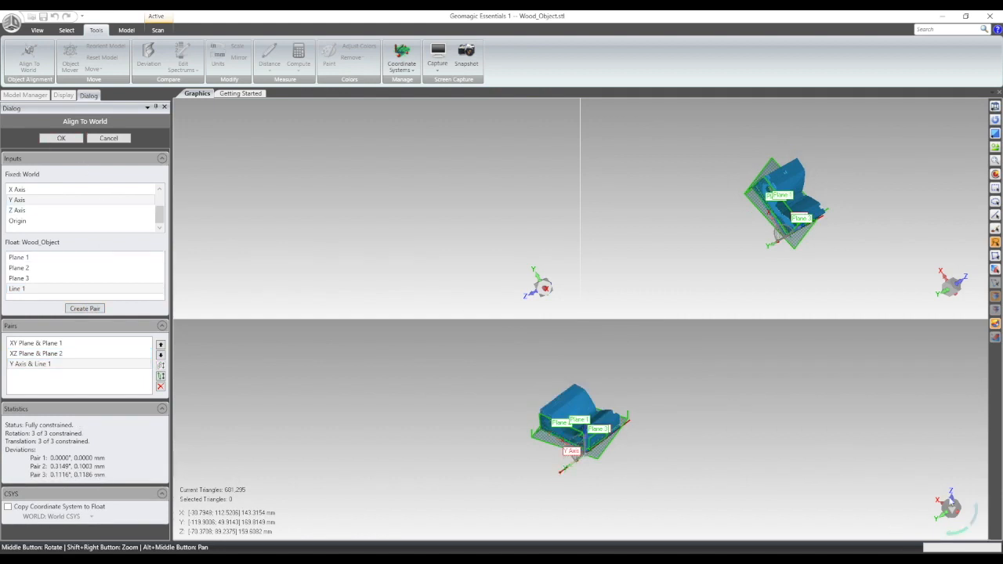
# Check the alignment along the Z and Y axes and apply it to the object
pyautogui.click(950, 508)
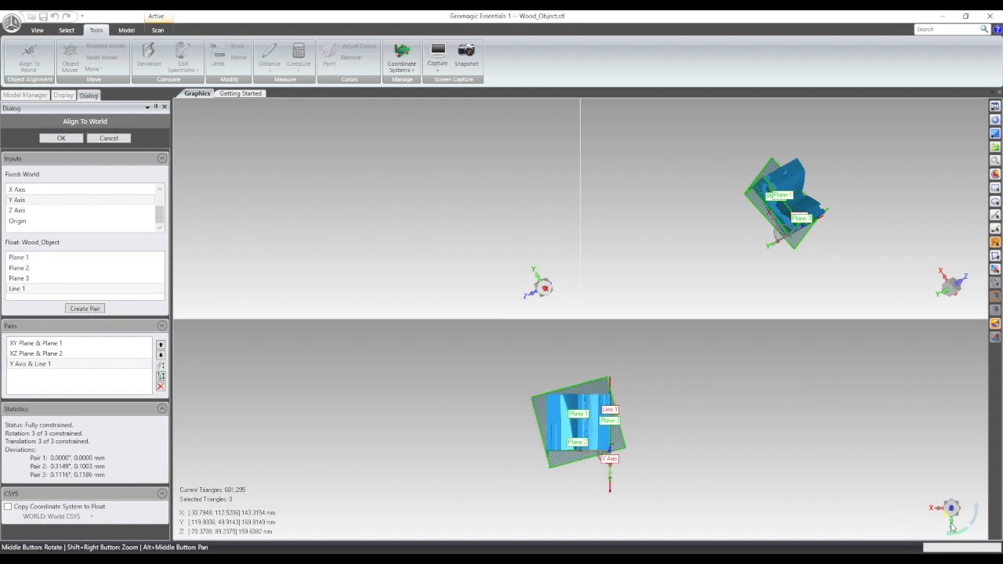
pyautogui.click(952, 528)
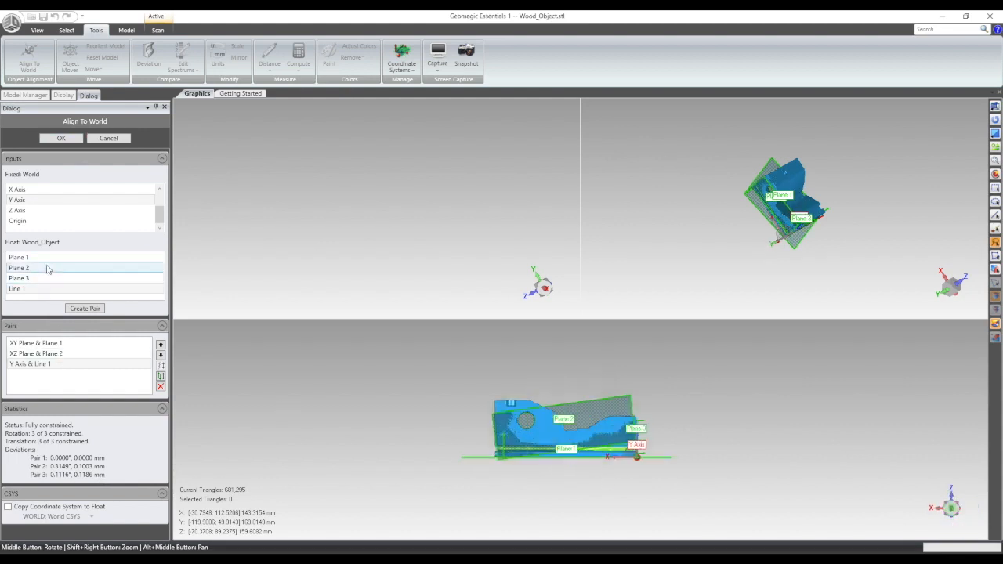
pyautogui.click(60, 138)
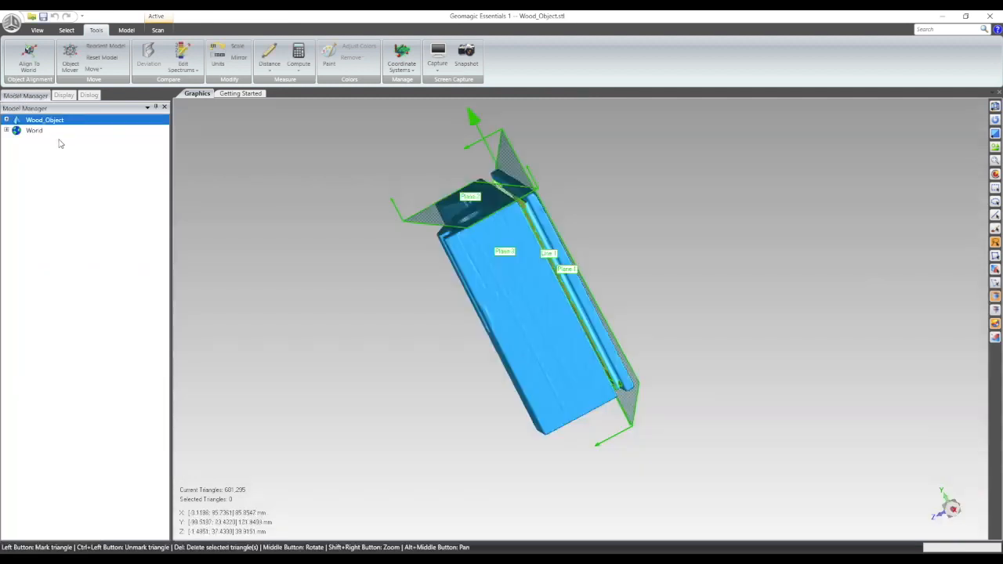
# Inspect the aligned object in a standard side view looking along the X axis and from several other angles
pyautogui.click(995, 110)
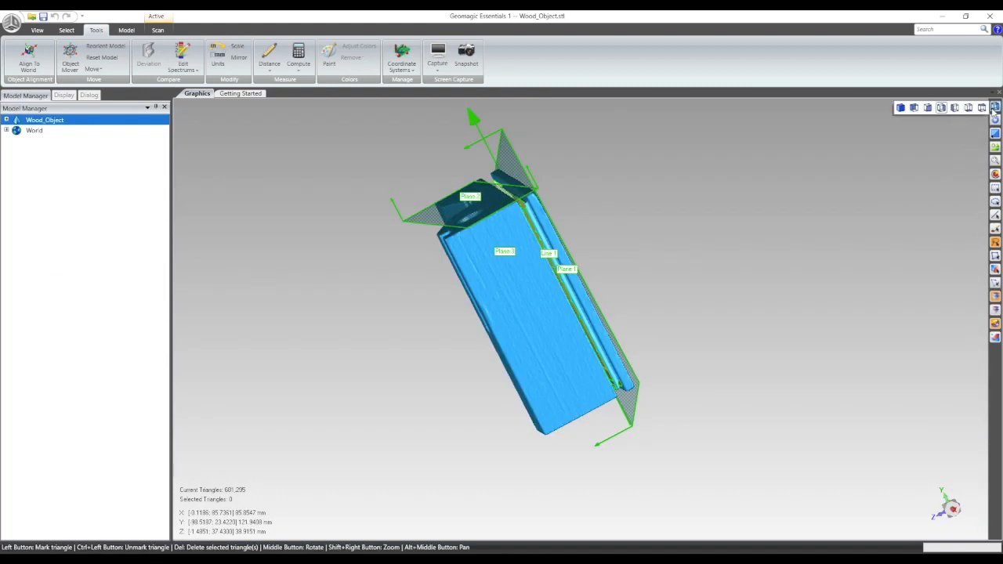
pyautogui.click(941, 109)
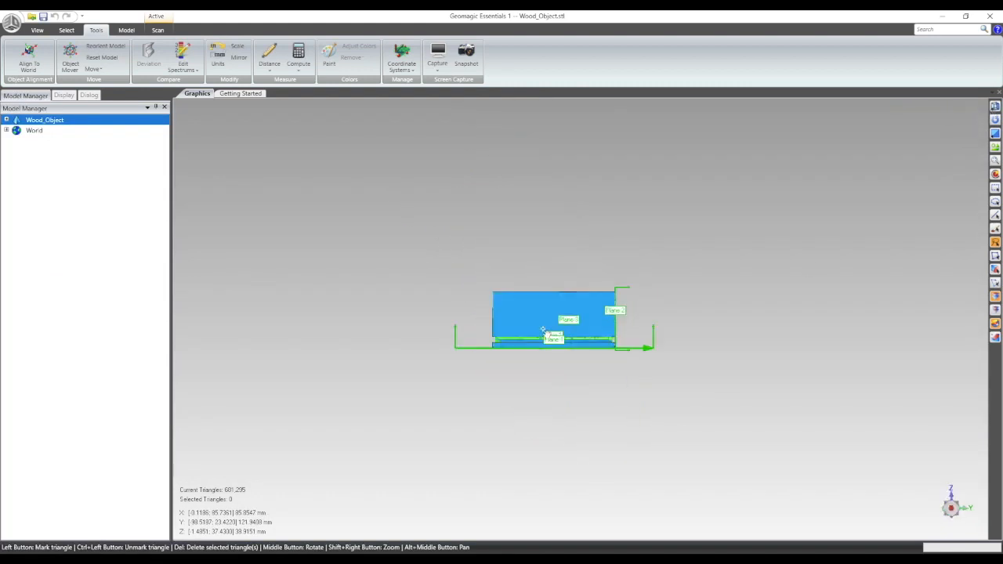
pyautogui.scroll(3, 546, 333)
pyautogui.moveTo(323, 280); pyautogui.dragTo(678, 328, button='middle')
pyautogui.moveTo(707, 290); pyautogui.dragTo(359, 342, button='middle')
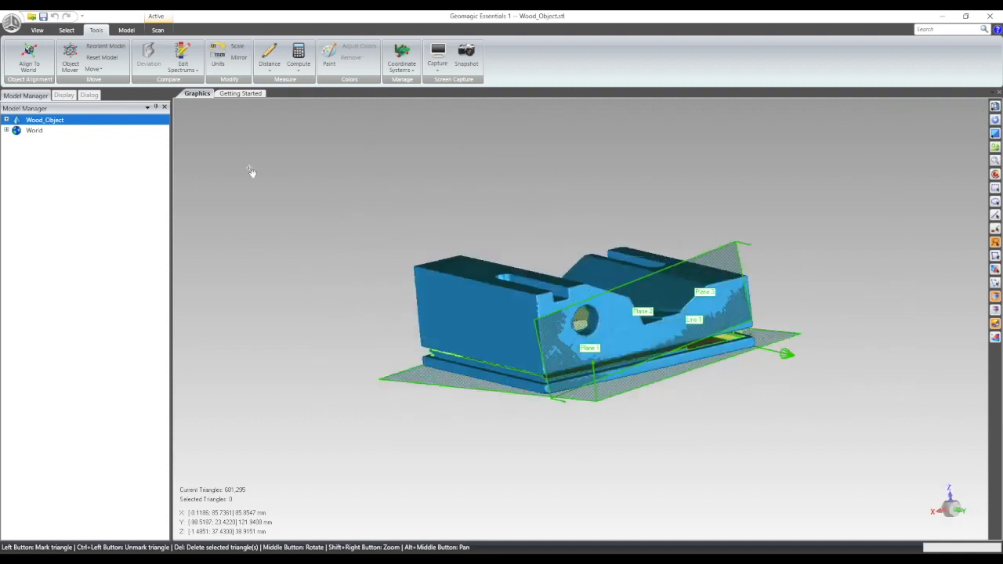
# Expand Wood_Object and its Features group to list the object's planes and line
pyautogui.click(6, 120)
pyautogui.click(16, 130)
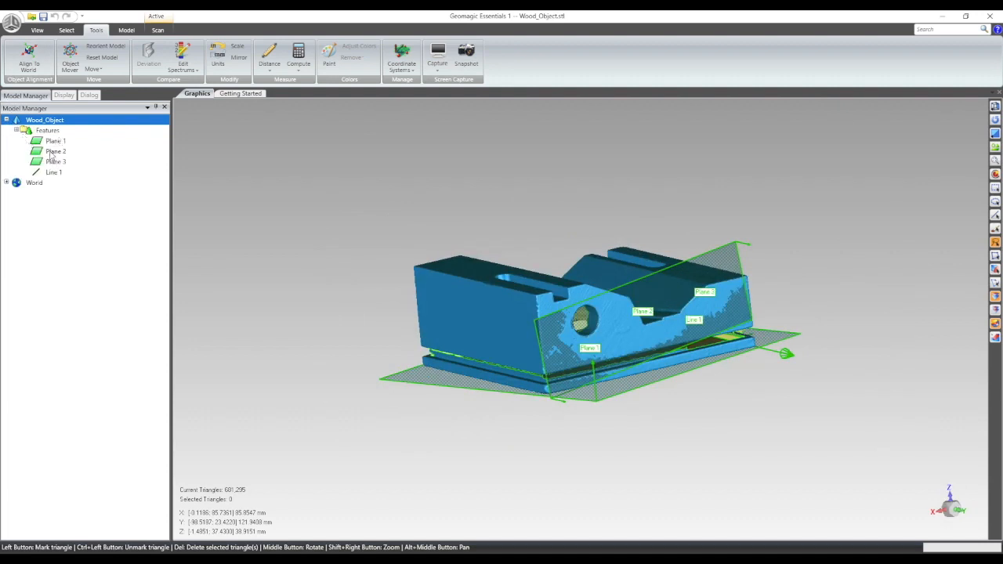
# Hide Plane 1, Plane 2, Plane 3 and Line 1 of Wood_Object
pyautogui.click(53, 141)
pyautogui.click(54, 151)
pyautogui.click(53, 141)
pyautogui.click(54, 161)
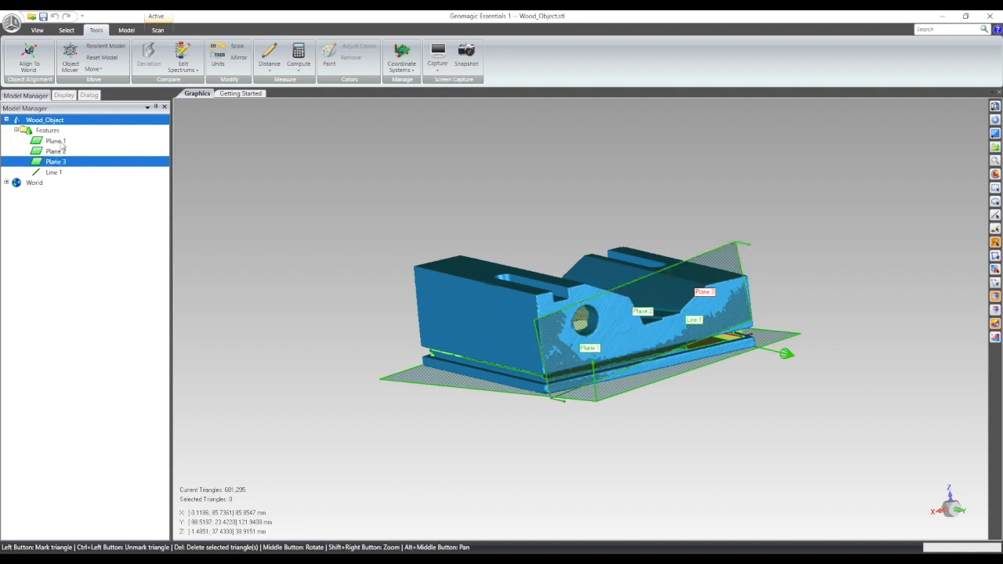
pyautogui.keyDown('shift'); pyautogui.click(55, 141); pyautogui.keyUp('shift')
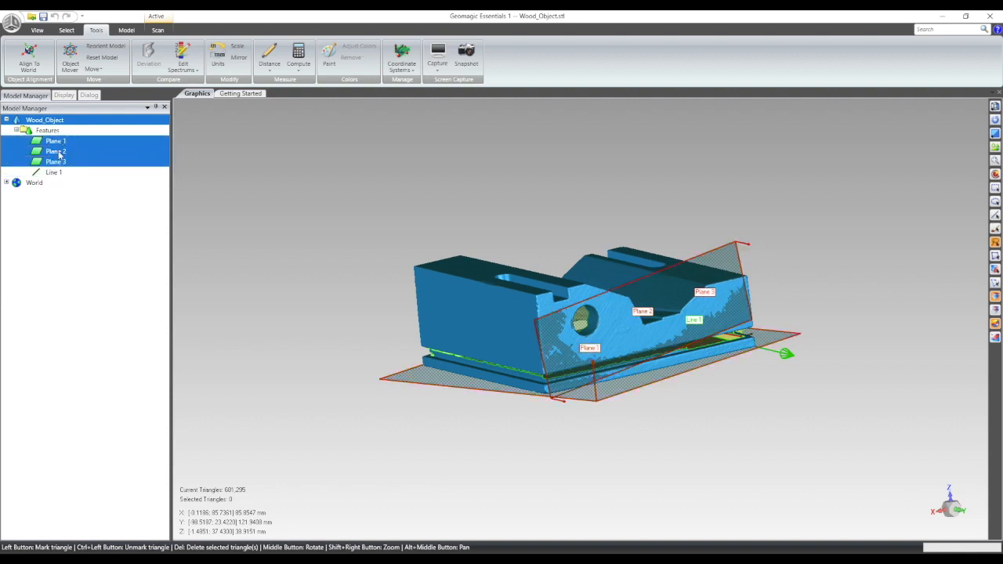
pyautogui.rightClick(59, 155)
pyautogui.click(90, 173)
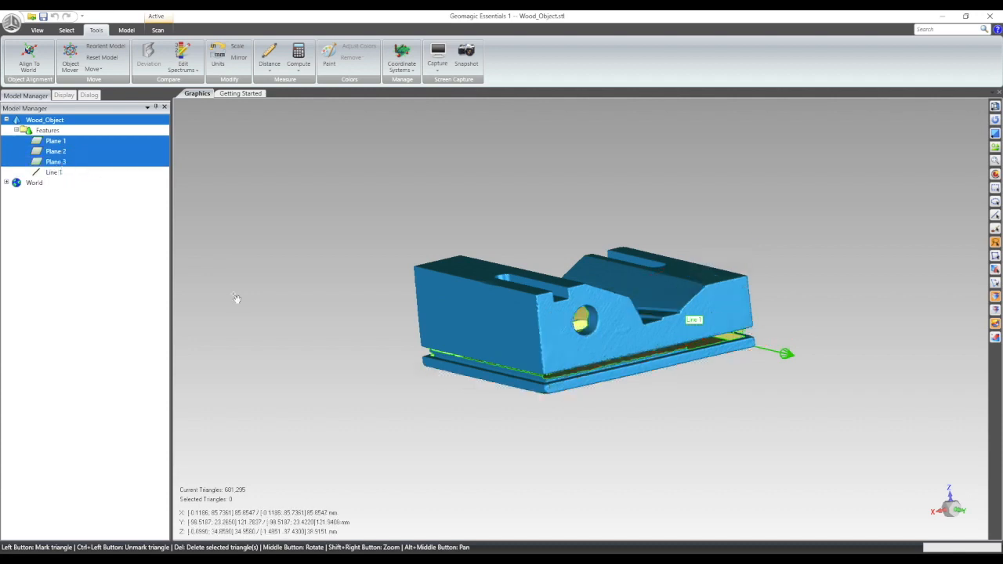
pyautogui.click(53, 173)
pyautogui.rightClick(55, 174)
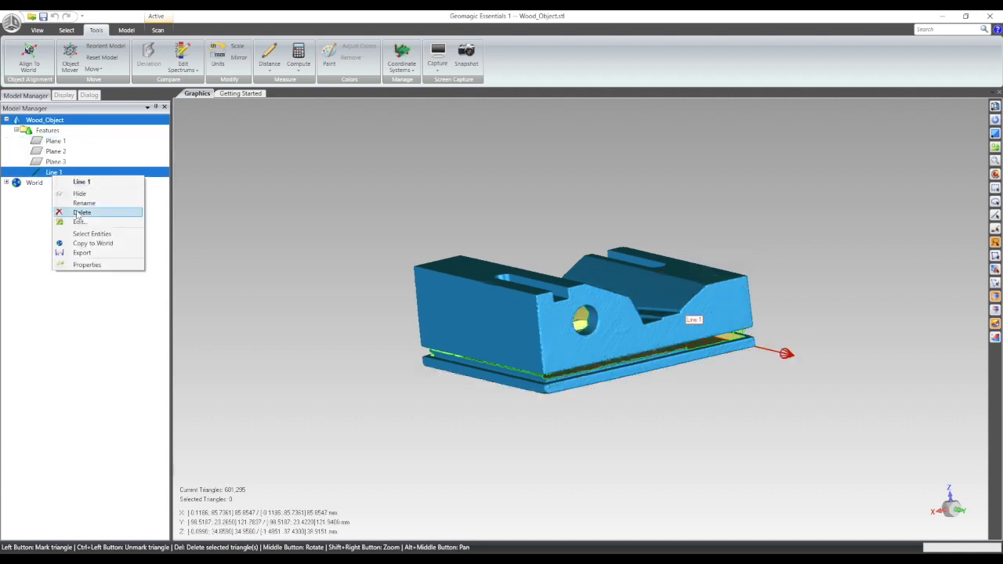
pyautogui.click(84, 193)
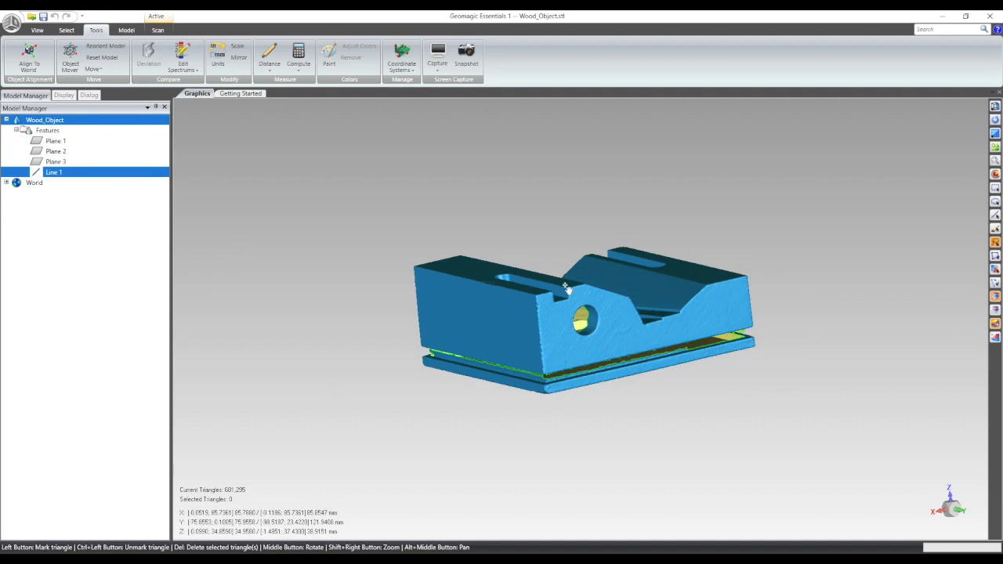
# Start filling single holes on the Wood_Object mesh with the Bridge hole type
pyautogui.moveTo(622, 240); pyautogui.dragTo(623, 446, button='middle')
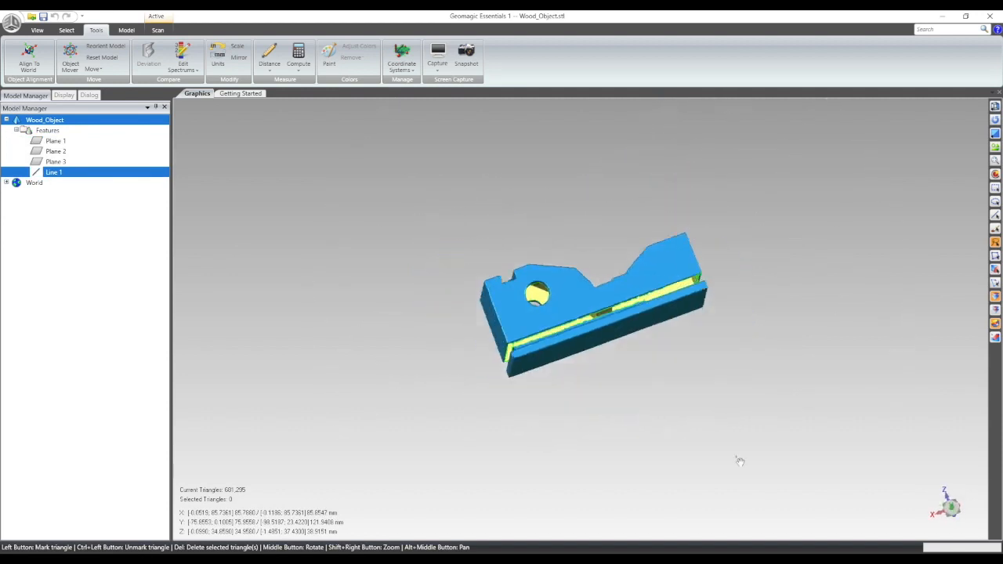
pyautogui.scroll(5, 569, 403)
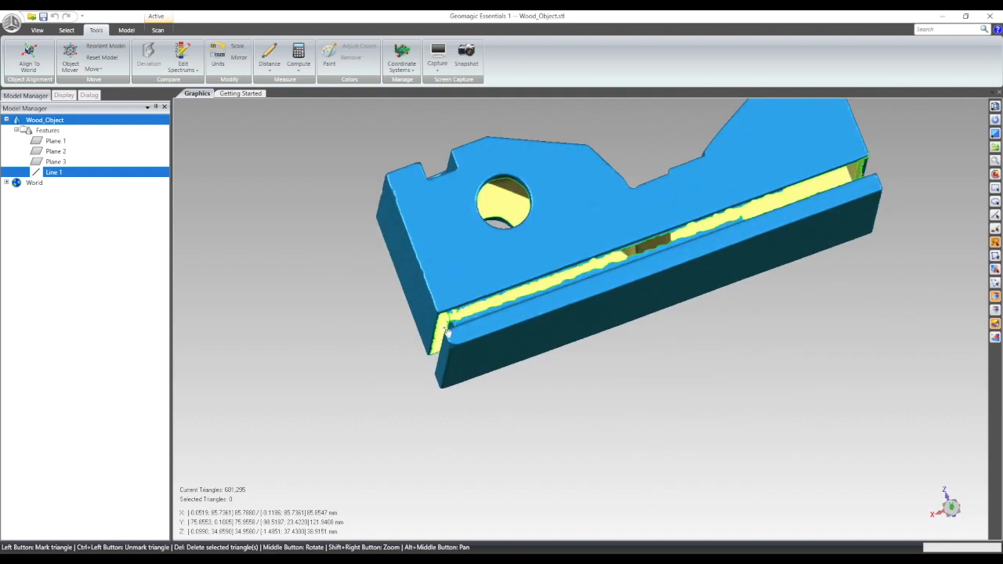
pyautogui.scroll(-1, 650, 321)
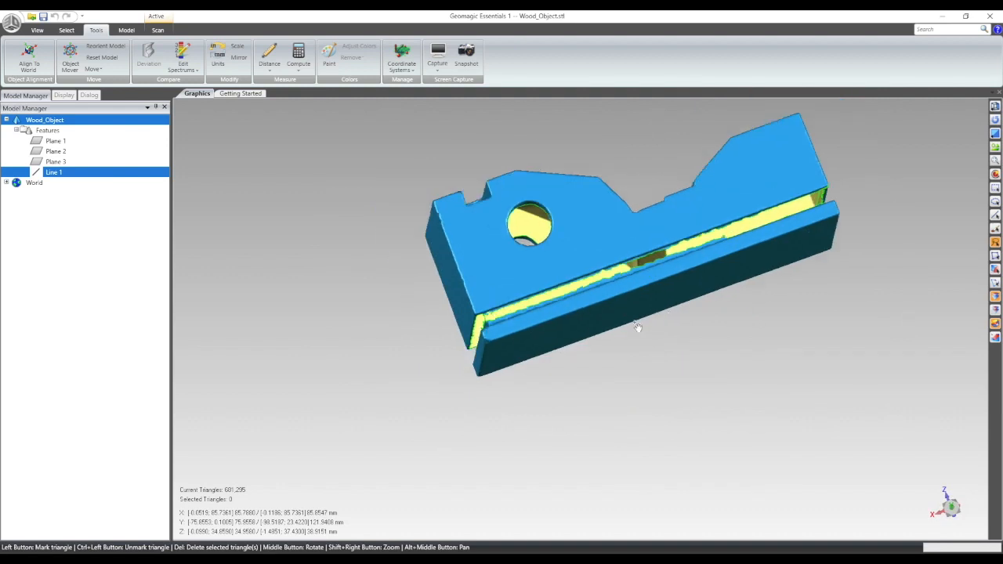
pyautogui.moveTo(684, 194); pyautogui.dragTo(423, 179, button='middle')
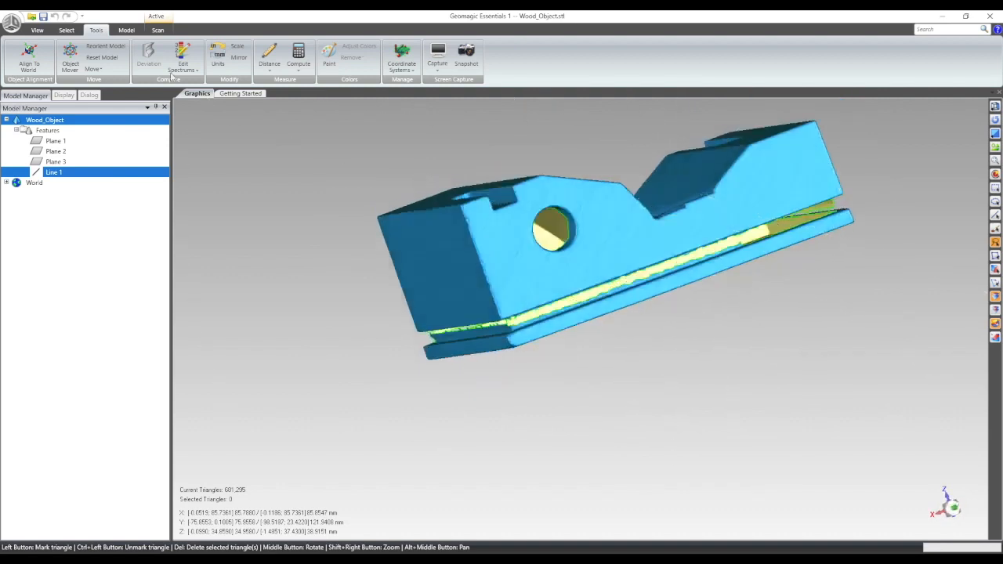
pyautogui.click(127, 30)
pyautogui.click(157, 30)
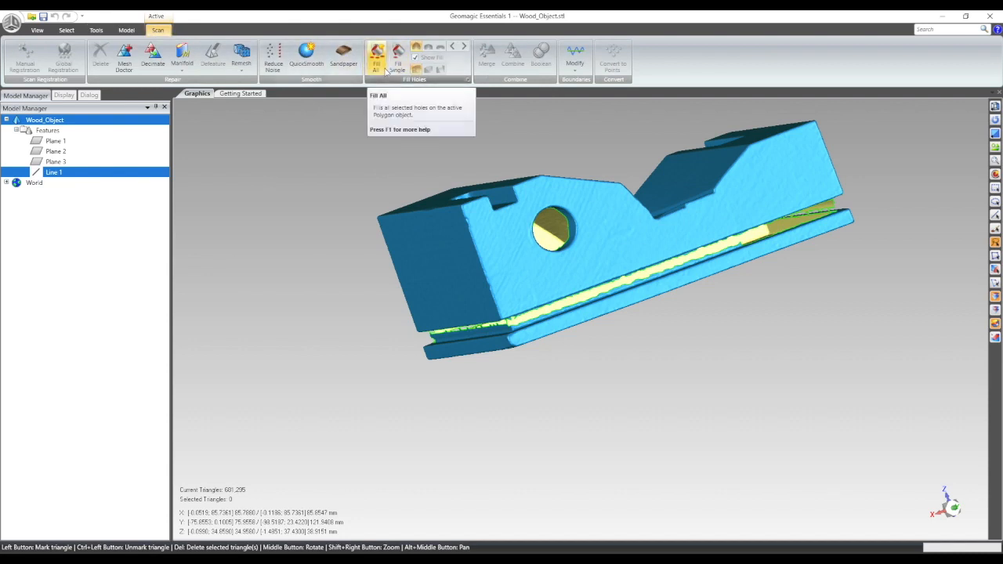
pyautogui.click(400, 61)
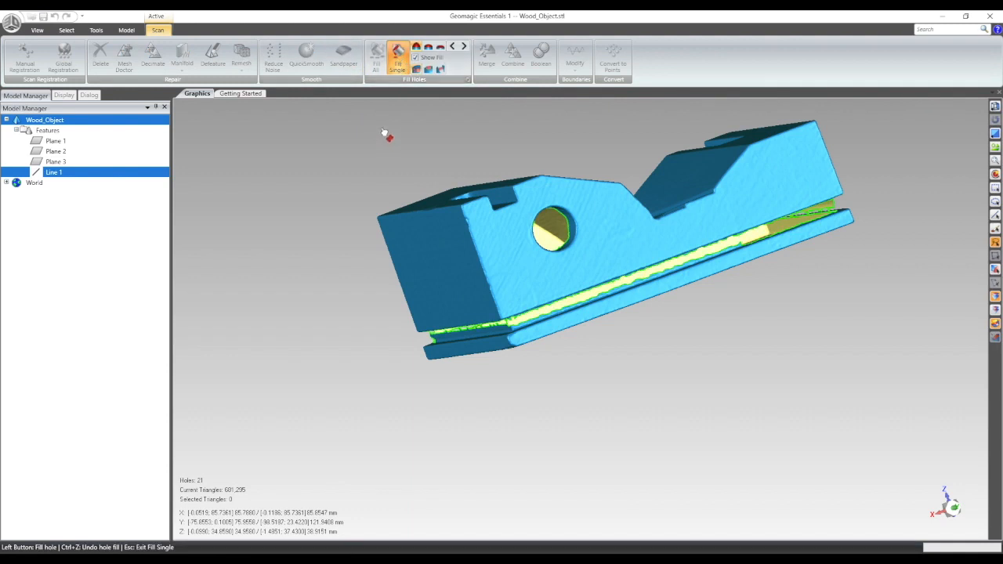
pyautogui.click(88, 95)
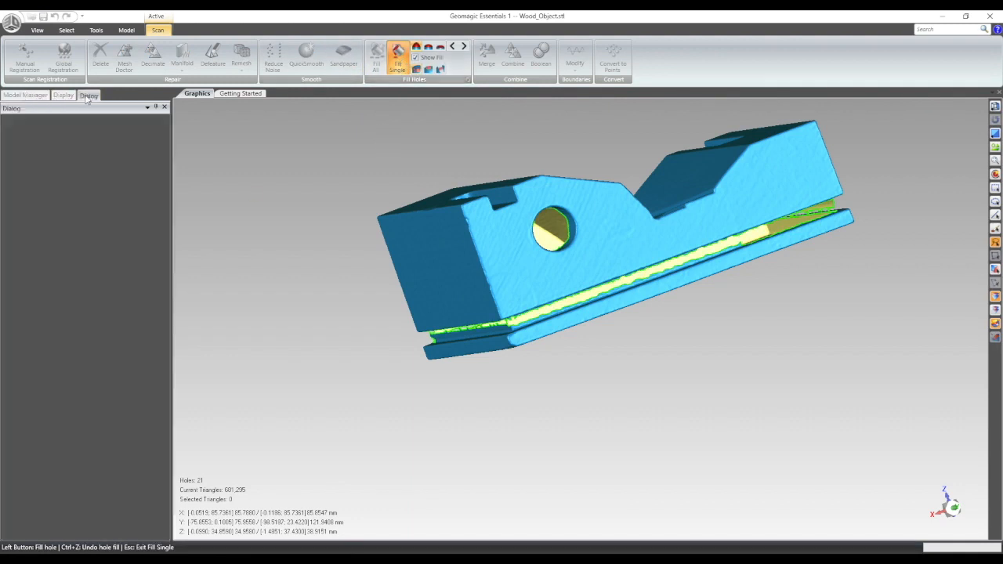
pyautogui.click(75, 97)
pyautogui.click(25, 97)
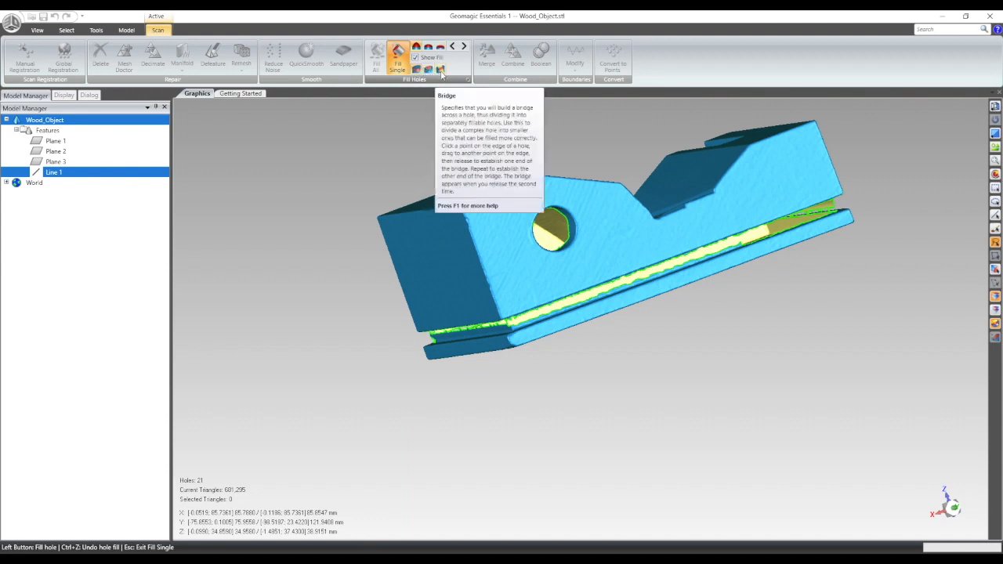
pyautogui.click(440, 70)
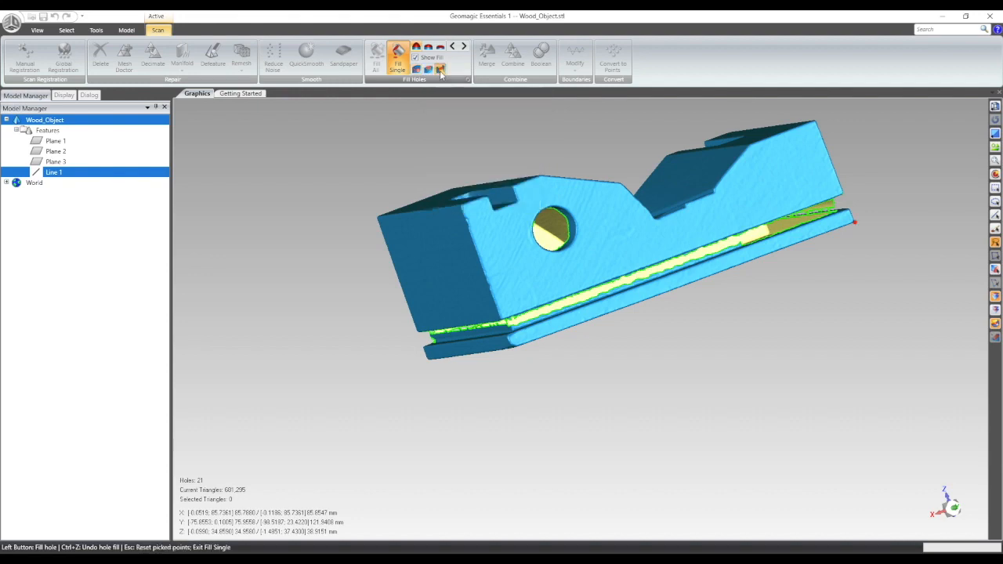
# Try to bridge the large hole in the groove near the object's corner with the curvature fill, and undo it
pyautogui.moveTo(852, 240); pyautogui.dragTo(337, 329, button='middle')
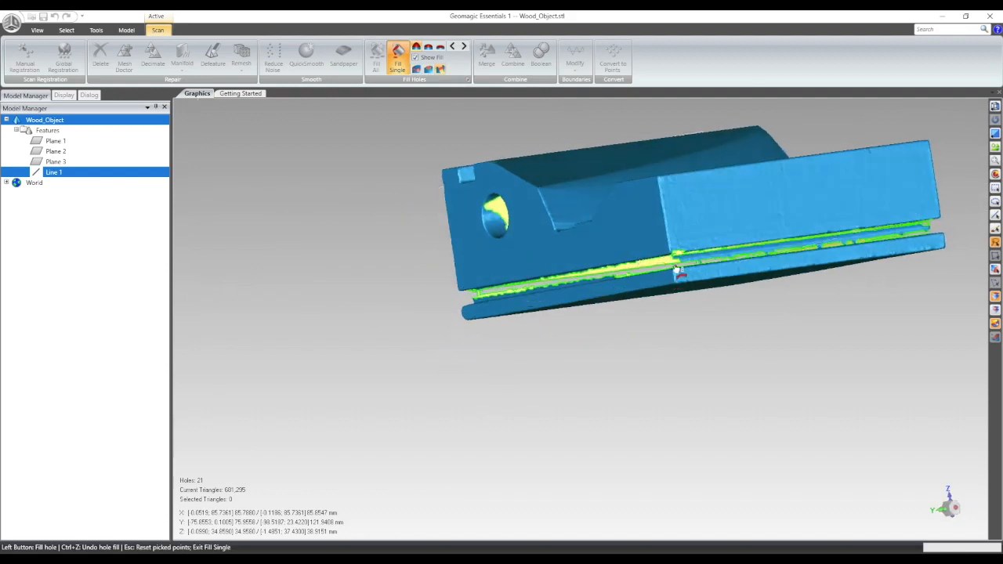
pyautogui.scroll(4, 678, 271)
pyautogui.scroll(2, 692, 202)
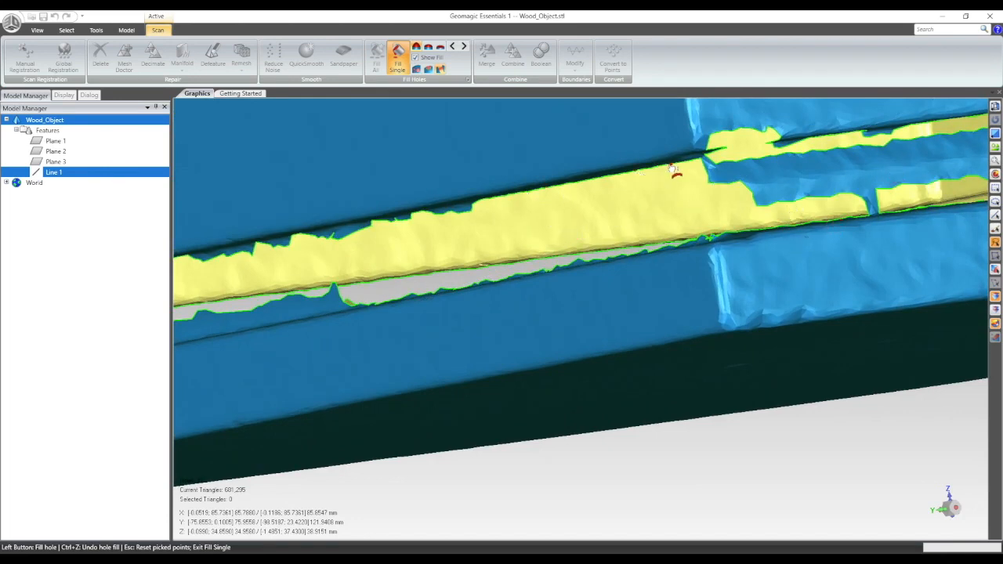
pyautogui.scroll(2, 674, 202)
pyautogui.scroll(-2, 673, 206)
pyautogui.moveTo(597, 207); pyautogui.dragTo(749, 210, button='middle')
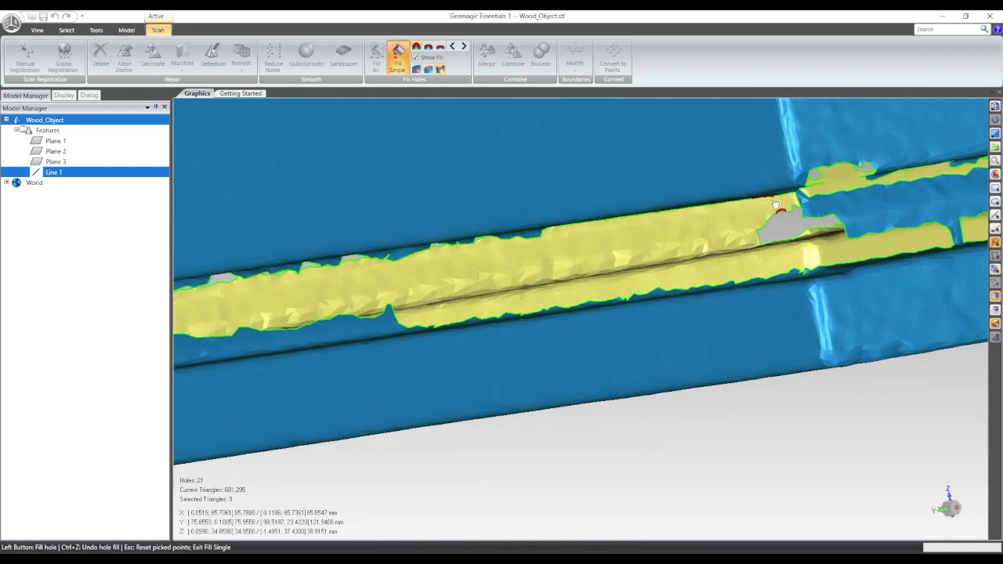
pyautogui.click(780, 200)
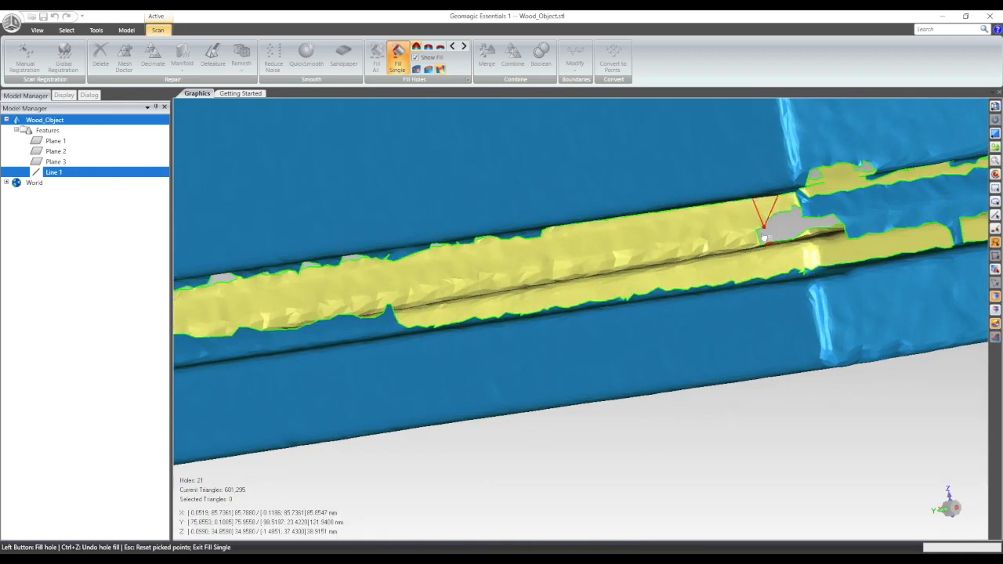
pyautogui.click(787, 281)
pyautogui.scroll(-3, 687, 287)
pyautogui.scroll(-2, 588, 317)
pyautogui.moveTo(678, 305); pyautogui.dragTo(143, 336, button='middle')
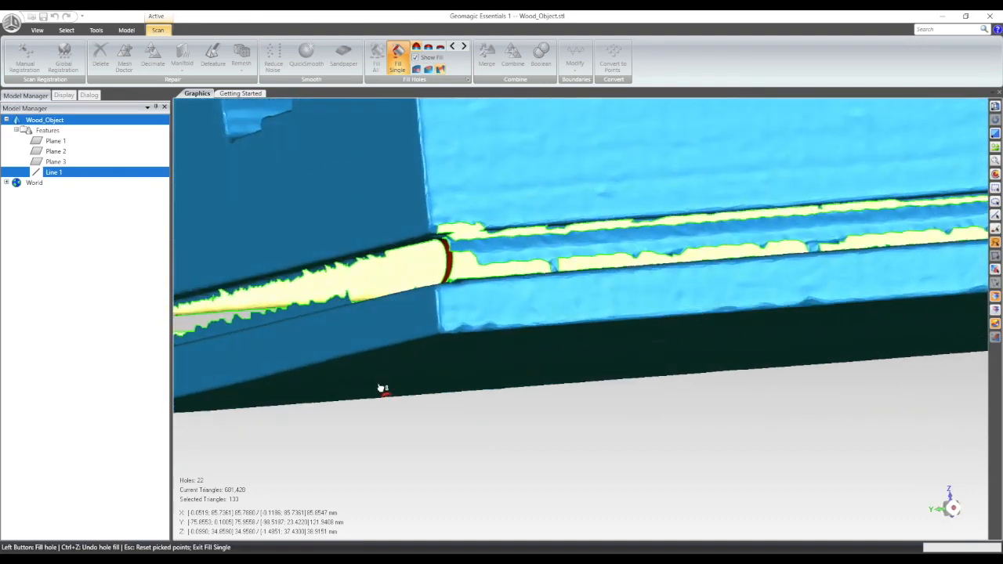
pyautogui.click(382, 316)
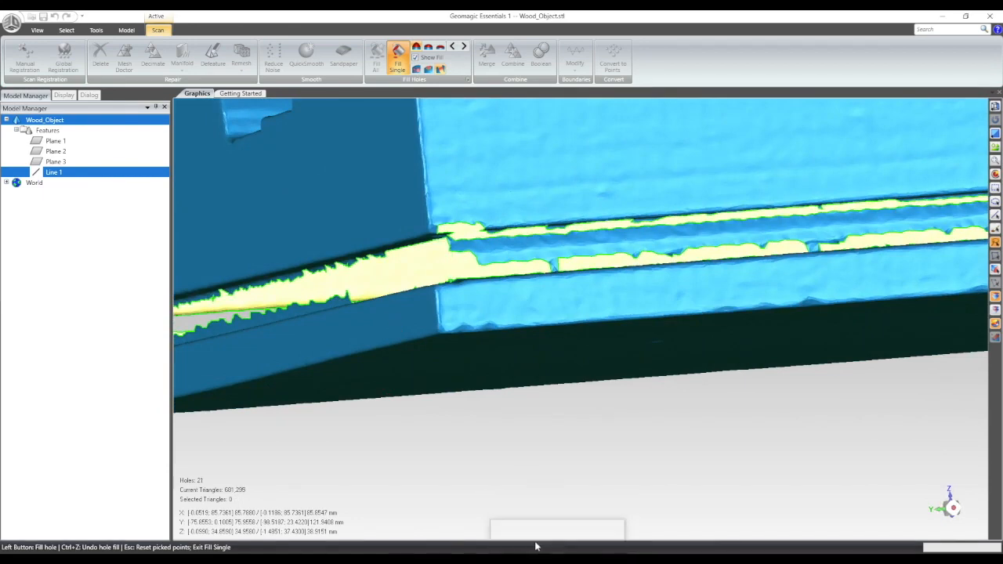
pyautogui.click(847, 560)
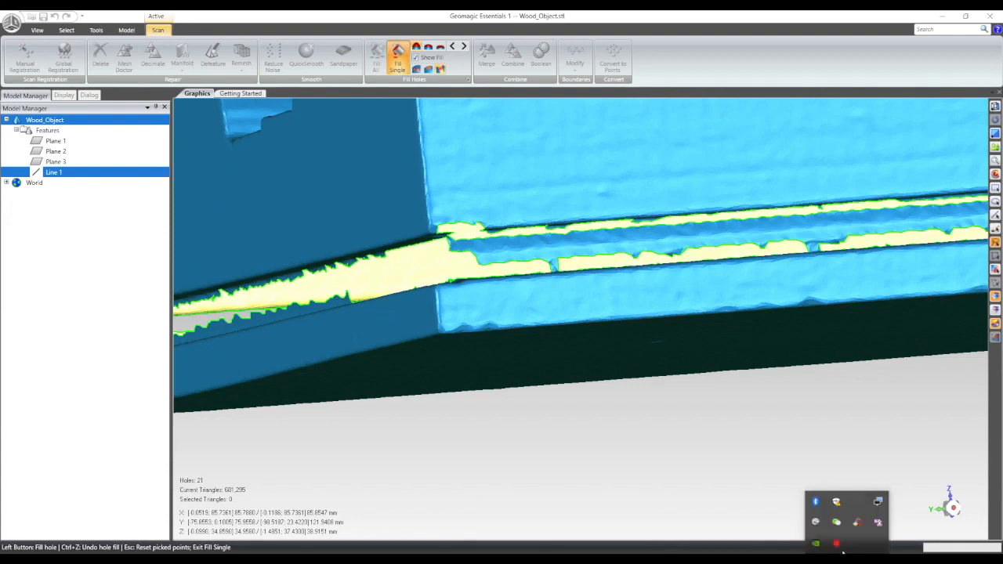
pyautogui.rightClick(856, 507)
pyautogui.click(868, 495)
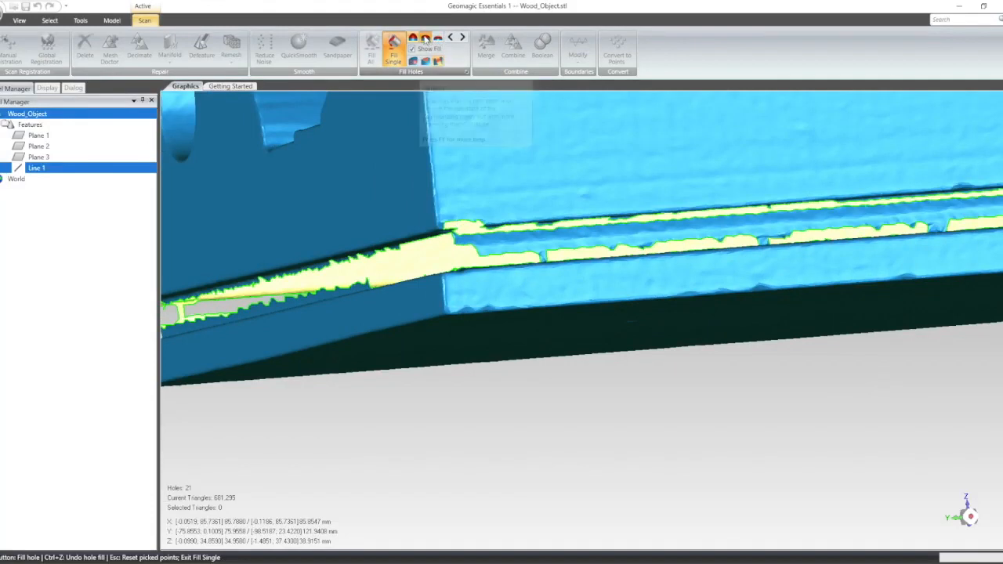
# Try bridging the same groove hole near the corner with the tangent fill, and undo the bridge
pyautogui.click(439, 279)
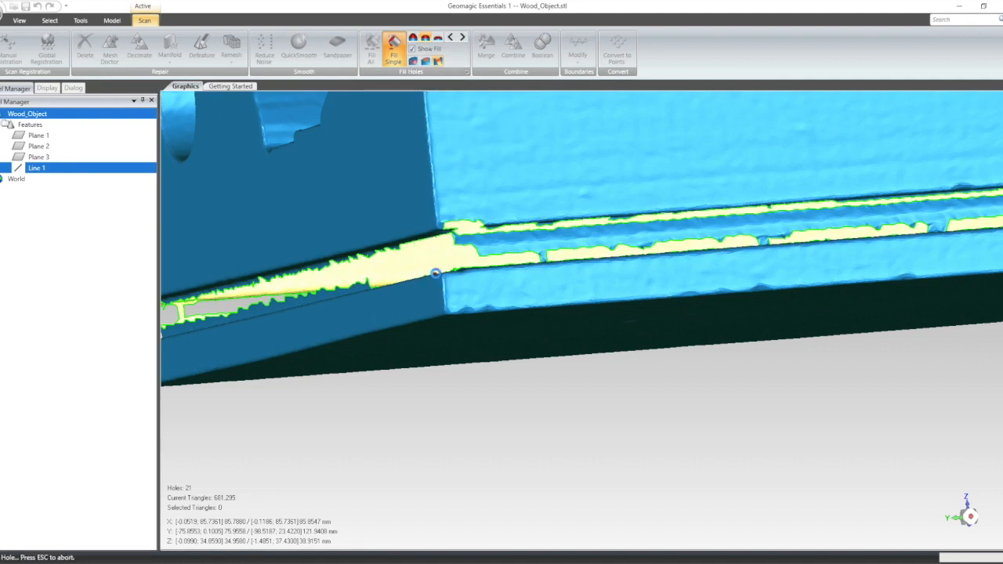
pyautogui.moveTo(439, 280); pyautogui.dragTo(833, 305, button='middle')
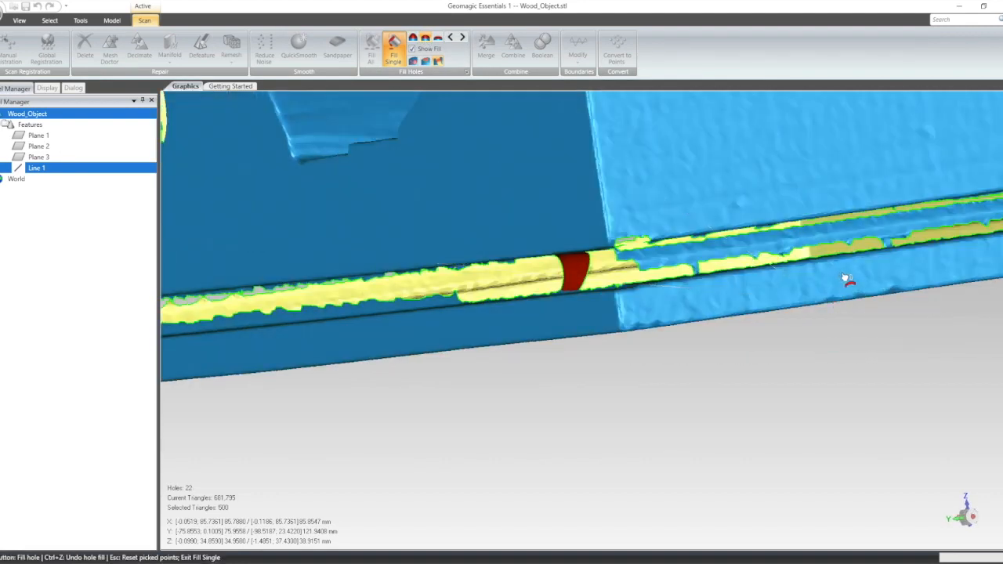
pyautogui.hotkey('ctrl', 'z')
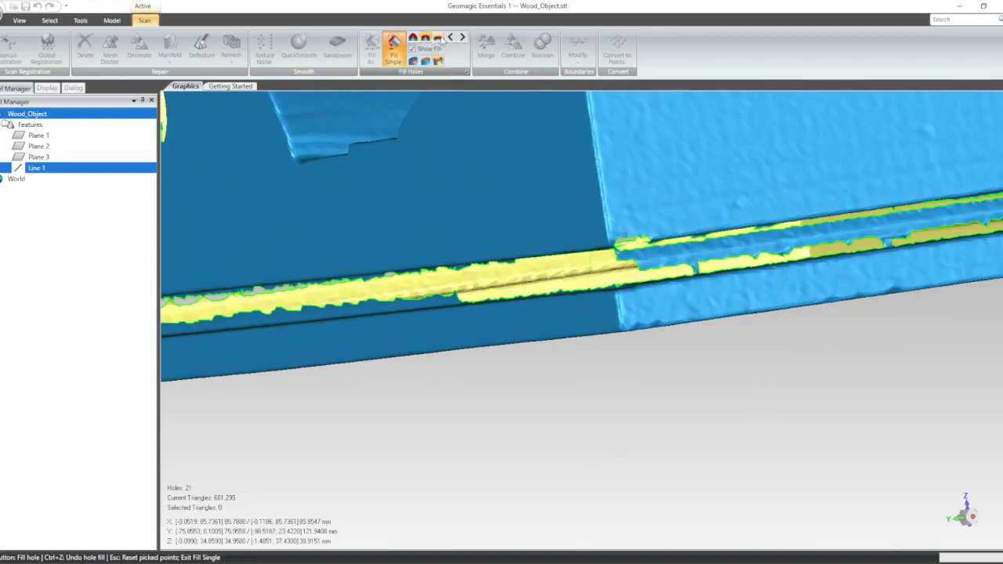
# Build two flat bridges across the large groove hole, one on each side of the object's corner
pyautogui.scroll(4, 635, 334)
pyautogui.moveTo(400, 385); pyautogui.dragTo(744, 114, button='middle')
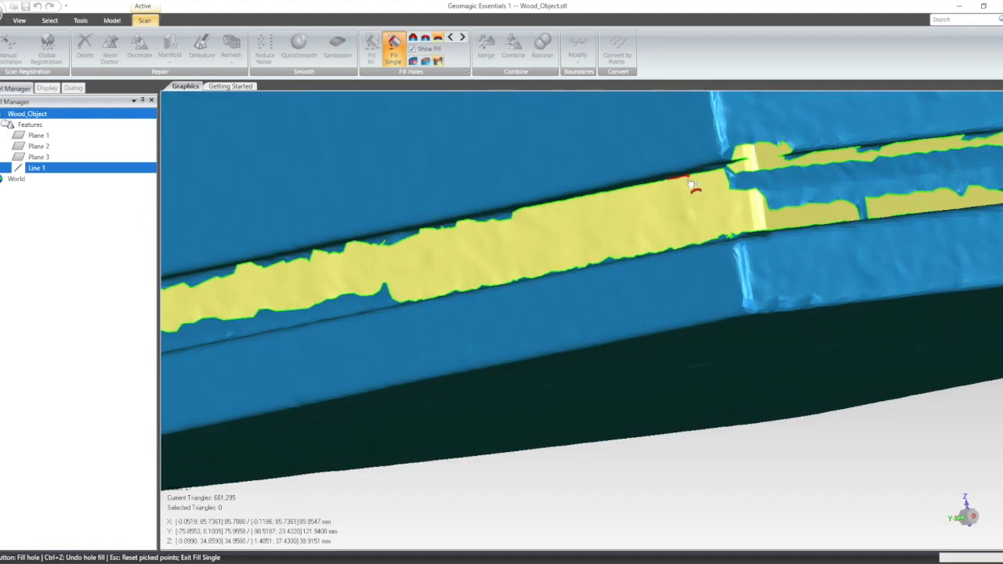
pyautogui.moveTo(670, 252); pyautogui.dragTo(707, 252)
pyautogui.moveTo(757, 366); pyautogui.dragTo(372, 453, button='middle')
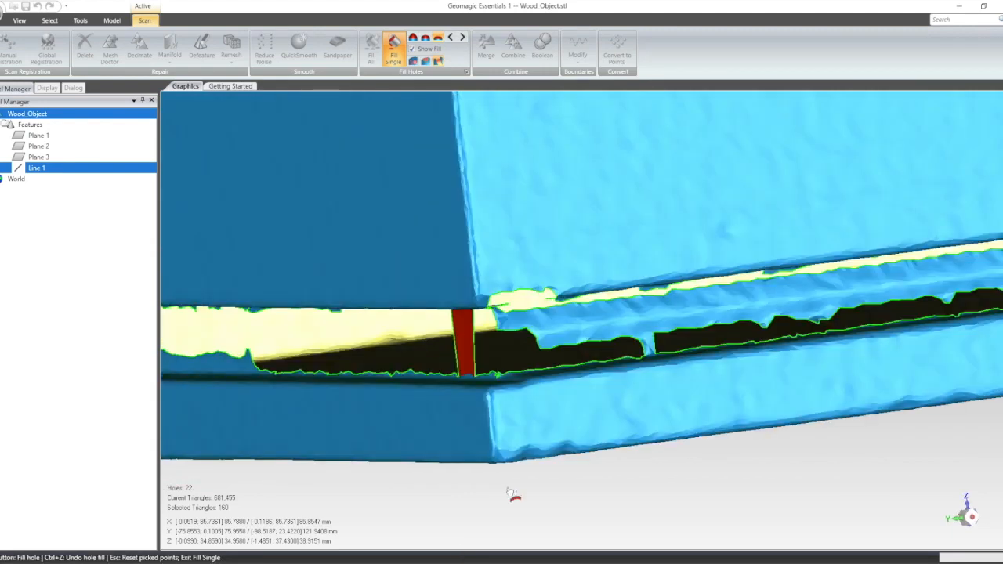
pyautogui.scroll(2, 509, 461)
pyautogui.moveTo(513, 307); pyautogui.dragTo(544, 353)
pyautogui.scroll(-5, 541, 386)
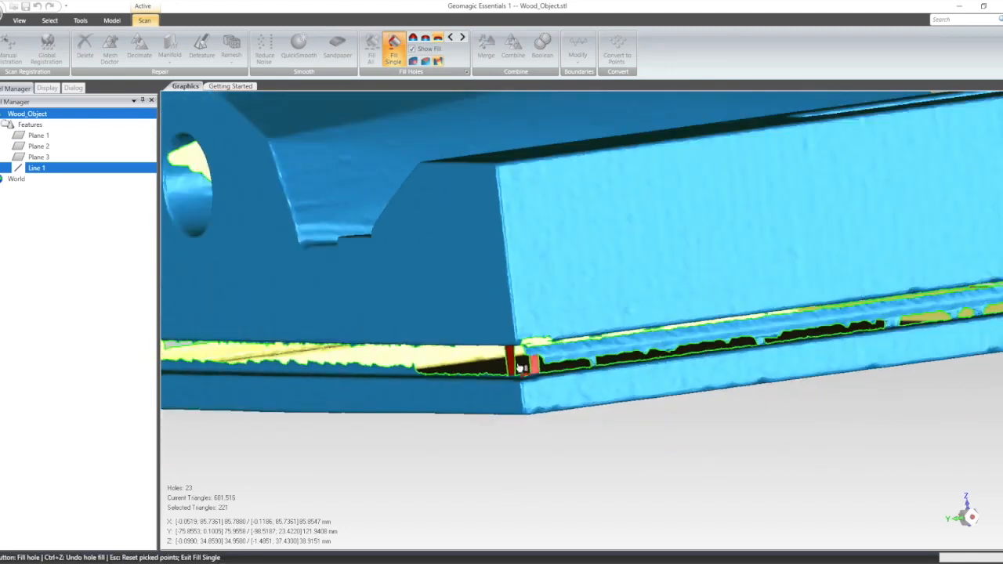
# Completely fill the small enclosed hole between the two bridges at the groove corner with the curvature fill
pyautogui.moveTo(416, 391); pyautogui.dragTo(616, 105, button='middle')
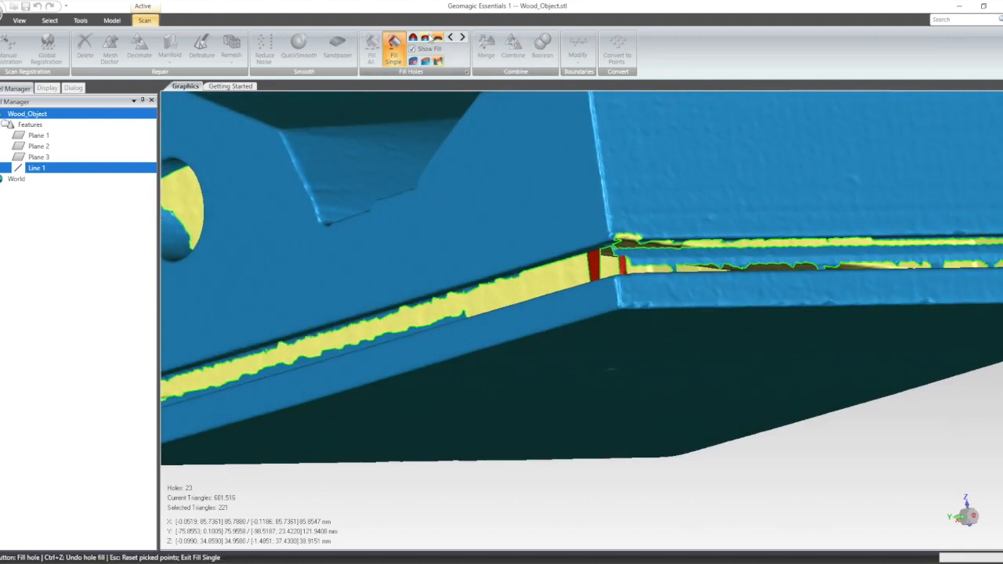
pyautogui.click(413, 61)
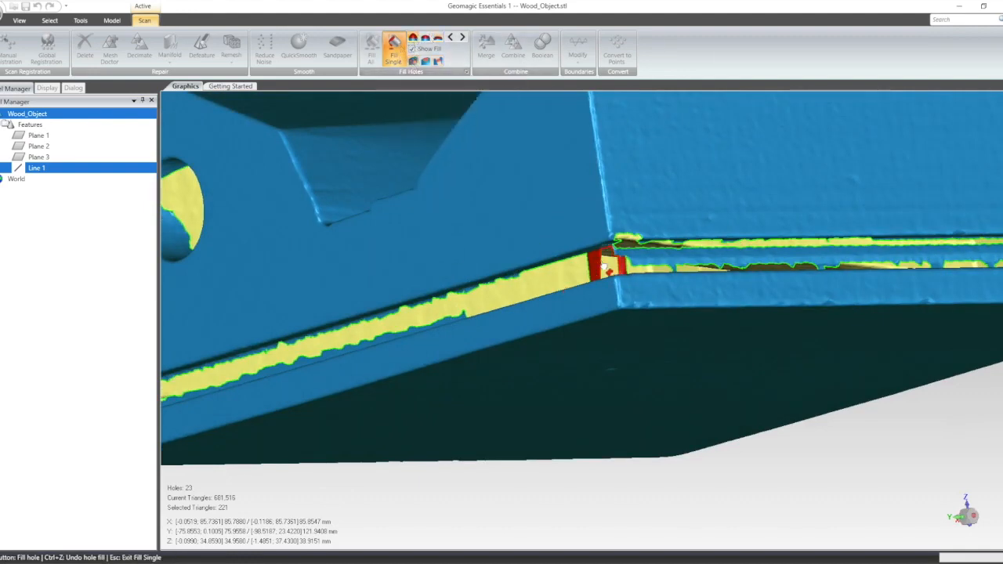
pyautogui.scroll(2, 631, 284)
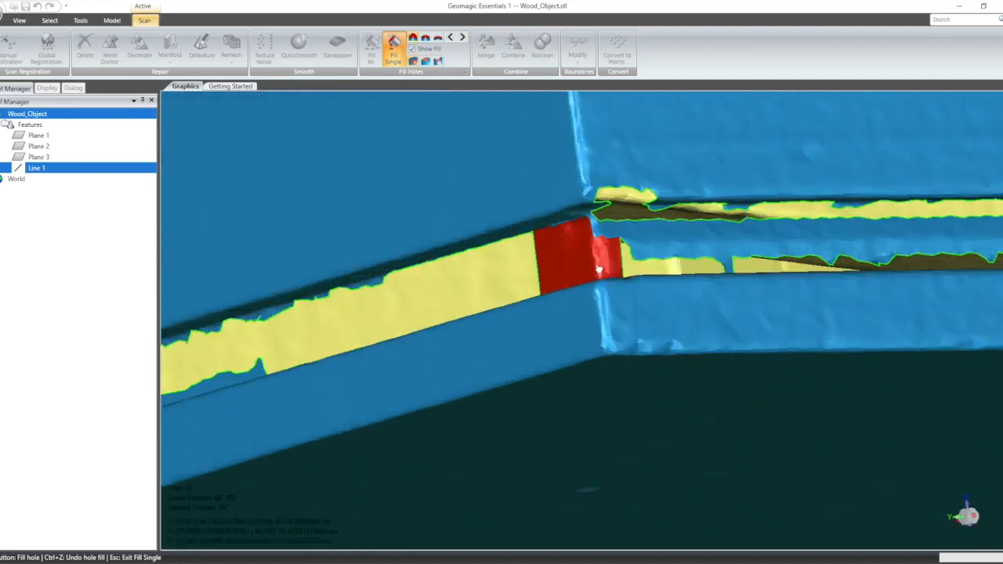
pyautogui.scroll(-5, 628, 263)
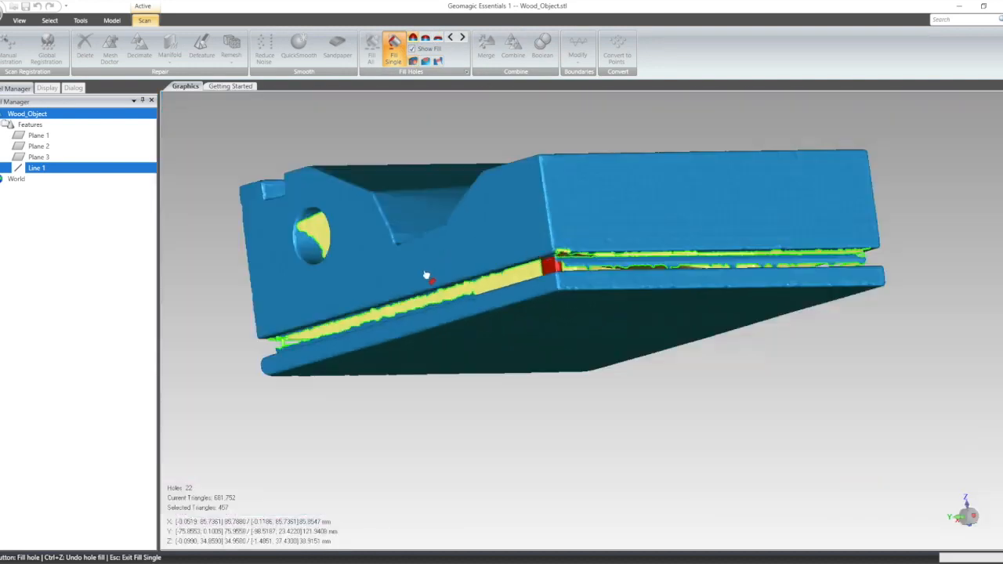
# Partially fill one end section of the long lower groove hole on the object's side face
pyautogui.moveTo(427, 348); pyautogui.dragTo(749, 413, button='middle')
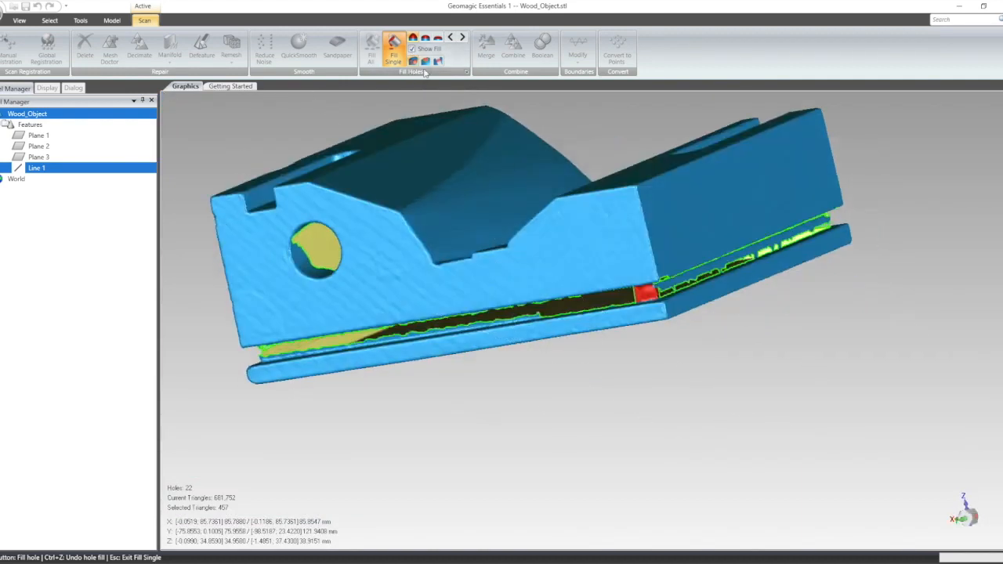
pyautogui.click(425, 62)
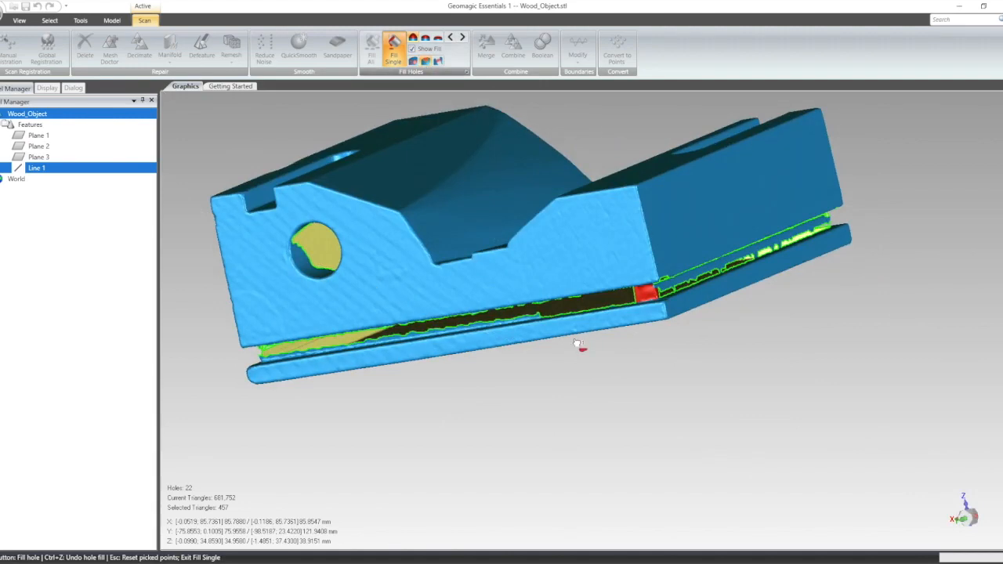
pyautogui.scroll(2, 568, 360)
pyautogui.moveTo(821, 329); pyautogui.dragTo(788, 329, button='middle')
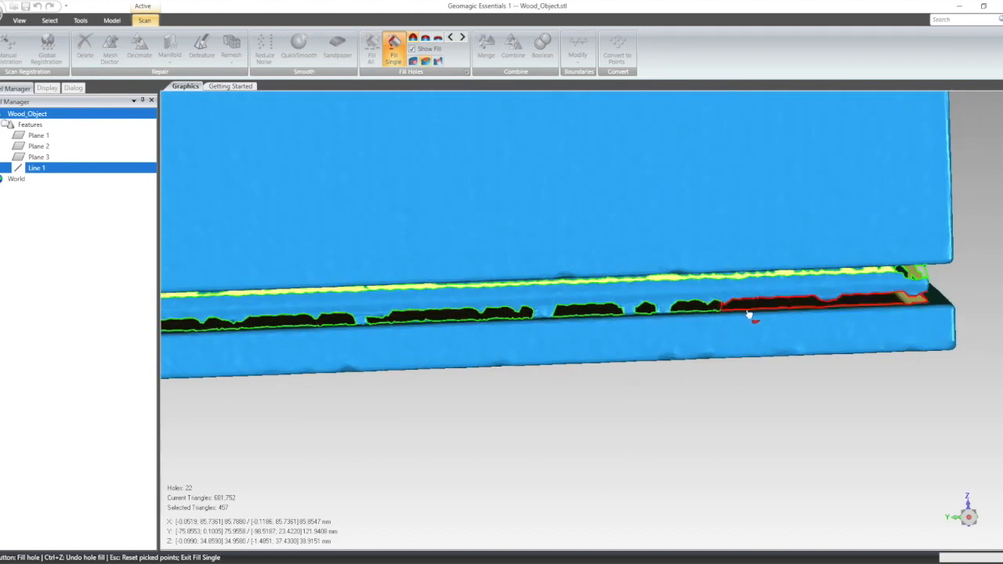
pyautogui.click(694, 314)
# Build flat bridges across the lower groove hole on both sides of the object's corner, fill the section between them, and end single filling
pyautogui.moveTo(859, 335); pyautogui.dragTo(636, 443, button='middle')
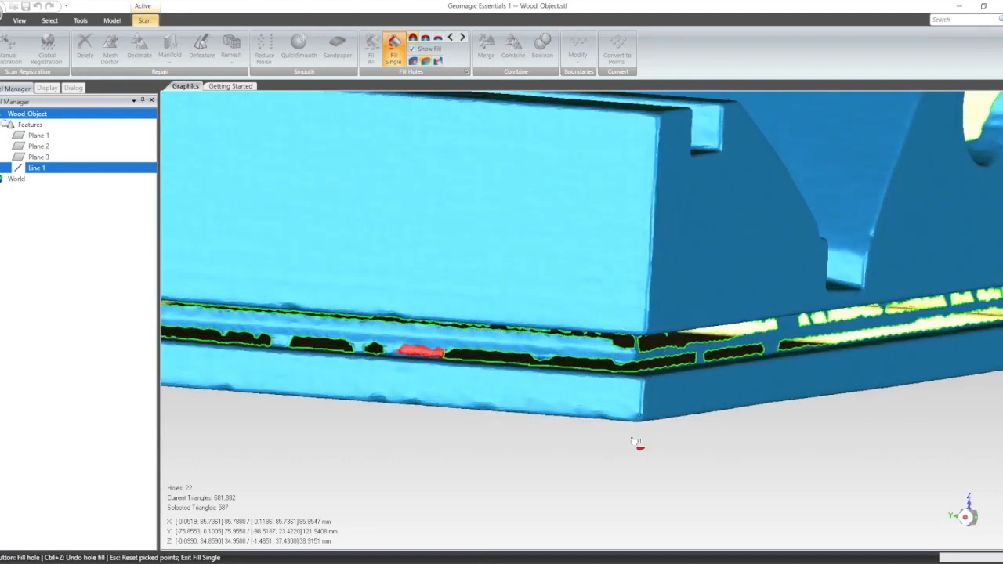
pyautogui.scroll(4, 653, 382)
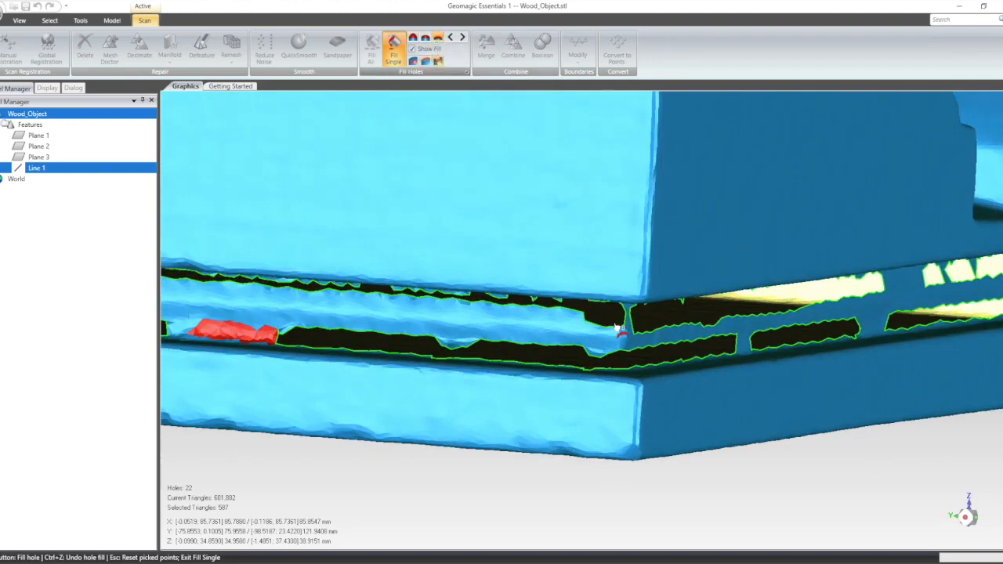
pyautogui.click(662, 362)
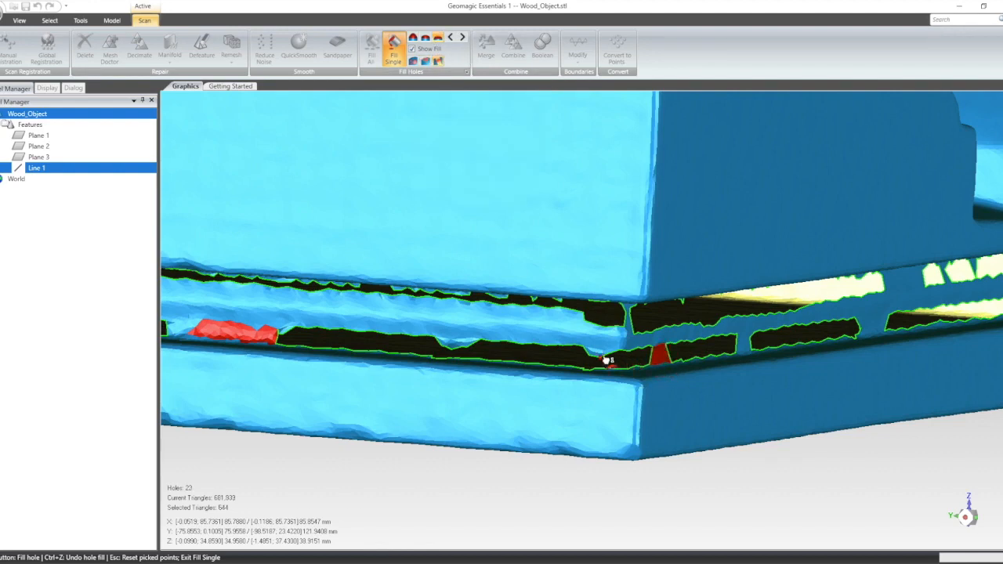
pyautogui.click(616, 371)
pyautogui.click(639, 355)
pyautogui.scroll(-3, 651, 431)
pyautogui.moveTo(657, 421); pyautogui.dragTo(564, 466, button='middle')
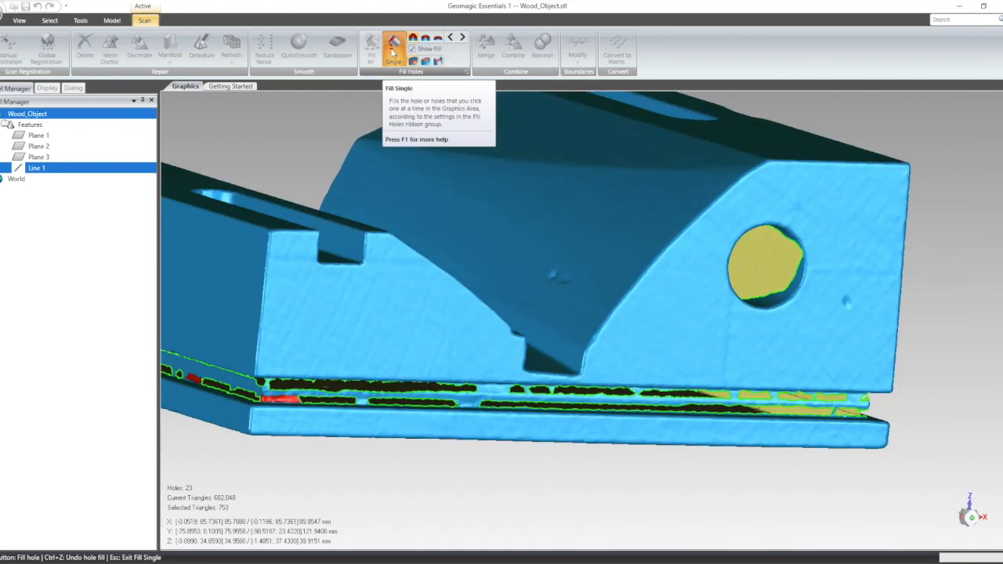
pyautogui.click(393, 52)
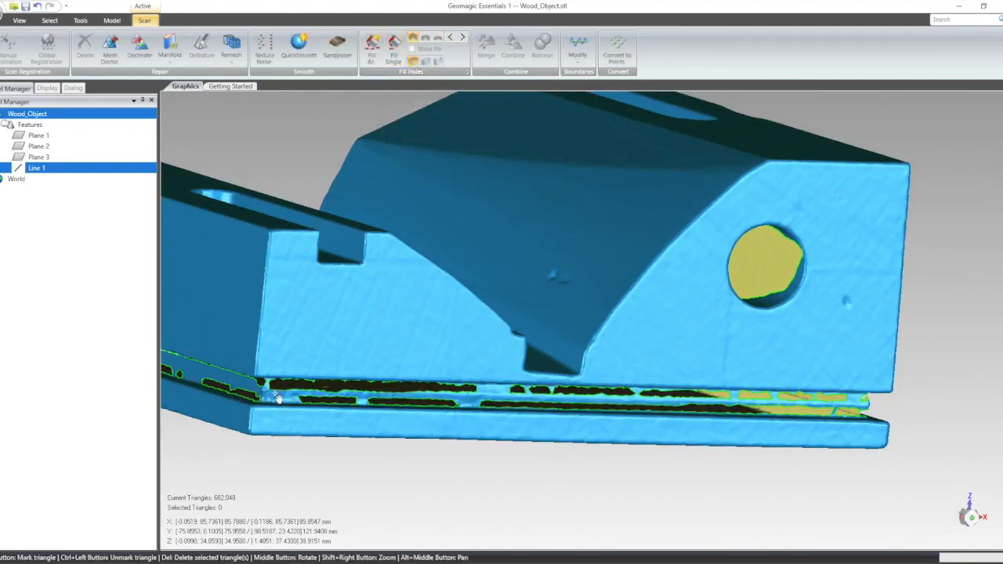
# Fill all remaining holes in the mesh at once with the curvature fill and accept the result
pyautogui.moveTo(353, 384); pyautogui.dragTo(773, 381, button='middle')
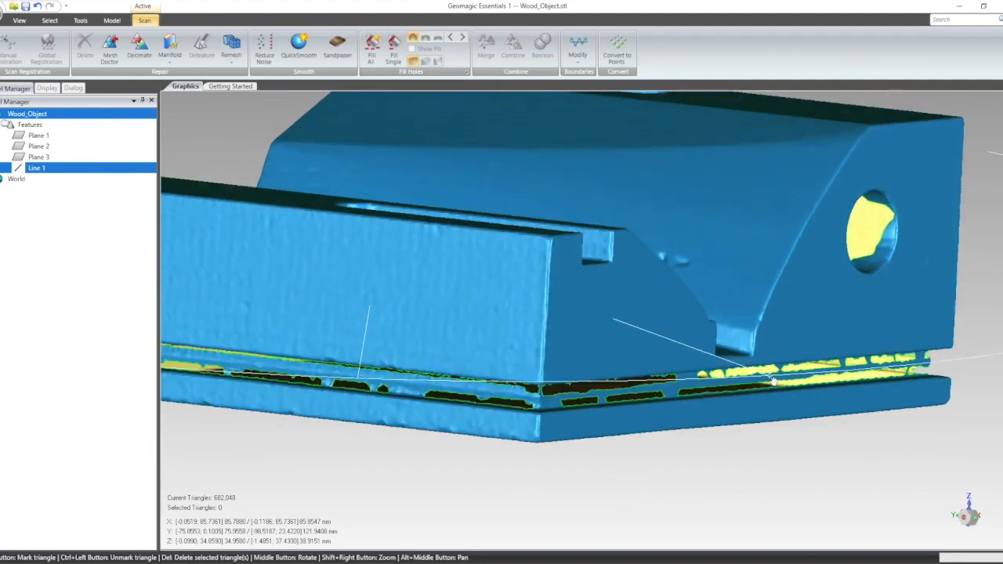
pyautogui.click(372, 46)
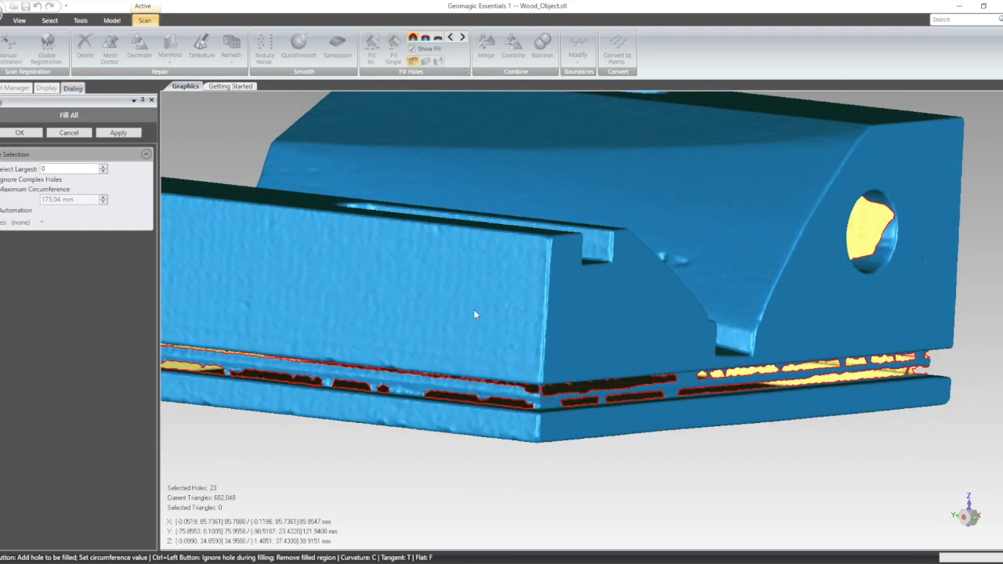
pyautogui.moveTo(955, 317); pyautogui.dragTo(324, 421, button='middle')
pyautogui.moveTo(650, 344); pyautogui.dragTo(306, 396, button='middle')
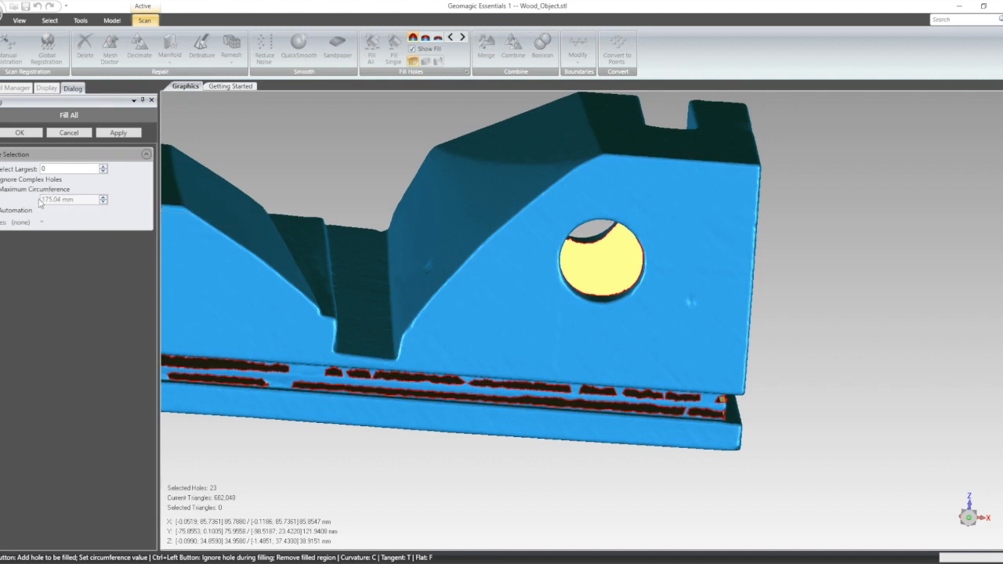
pyautogui.click(119, 133)
pyautogui.moveTo(839, 356); pyautogui.dragTo(258, 201, button='middle')
pyautogui.click(19, 133)
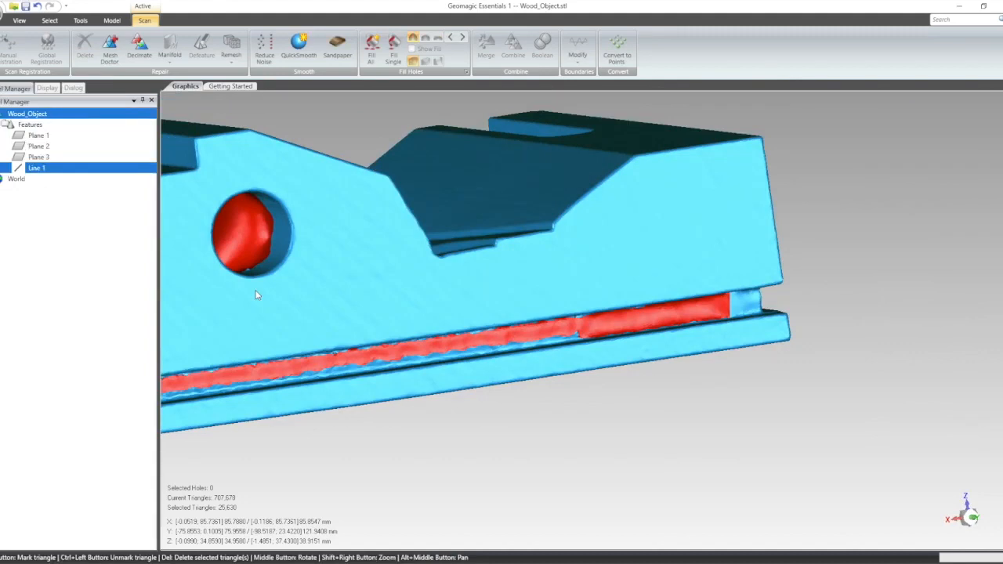
pyautogui.scroll(-5, 659, 390)
pyautogui.moveTo(494, 178); pyautogui.dragTo(584, 242, button='middle')
pyautogui.moveTo(742, 397); pyautogui.dragTo(473, 108, button='middle')
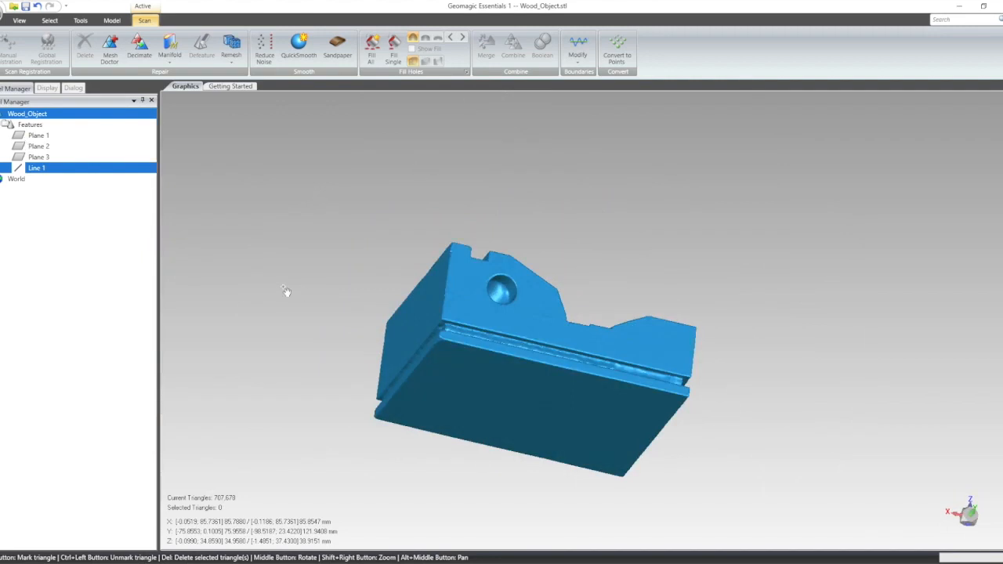
# Start the Create by Section command on the Wood_Object mesh
pyautogui.click(102, 22)
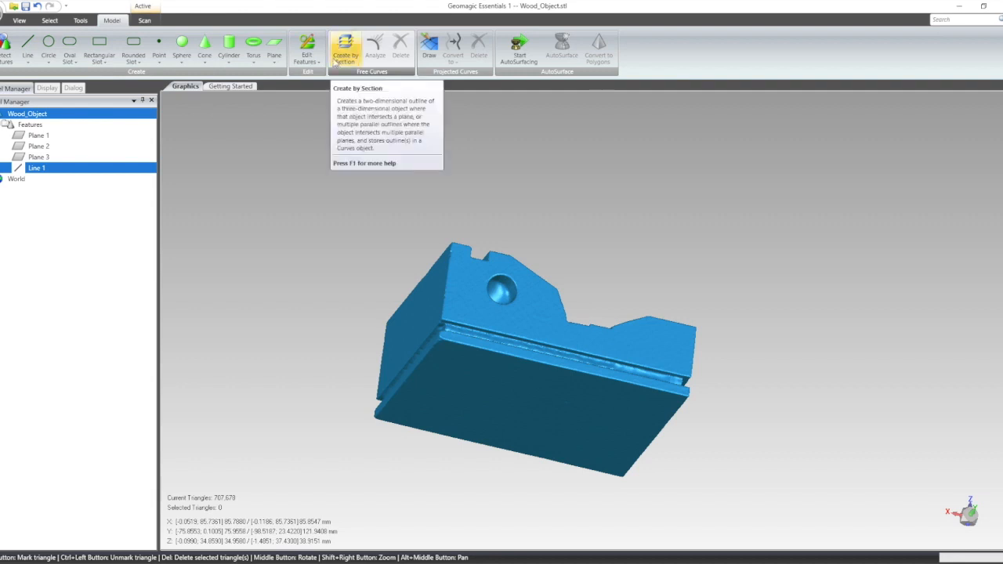
pyautogui.moveTo(638, 289)
pyautogui.mouseDown(button='middle')
pyautogui.moveTo(689, 217)
pyautogui.moveTo(627, 276)
pyautogui.mouseUp(button='middle')
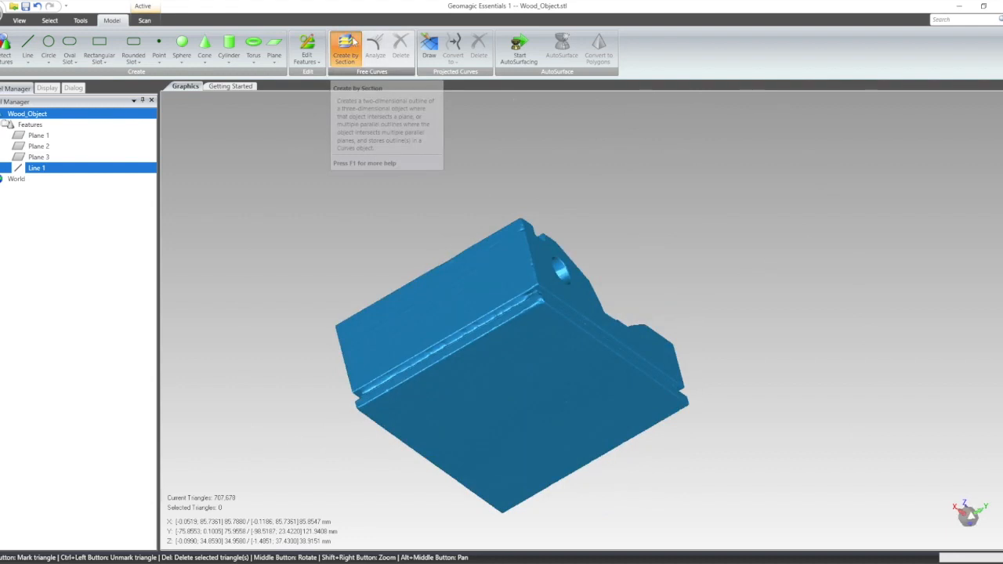
pyautogui.click(345, 51)
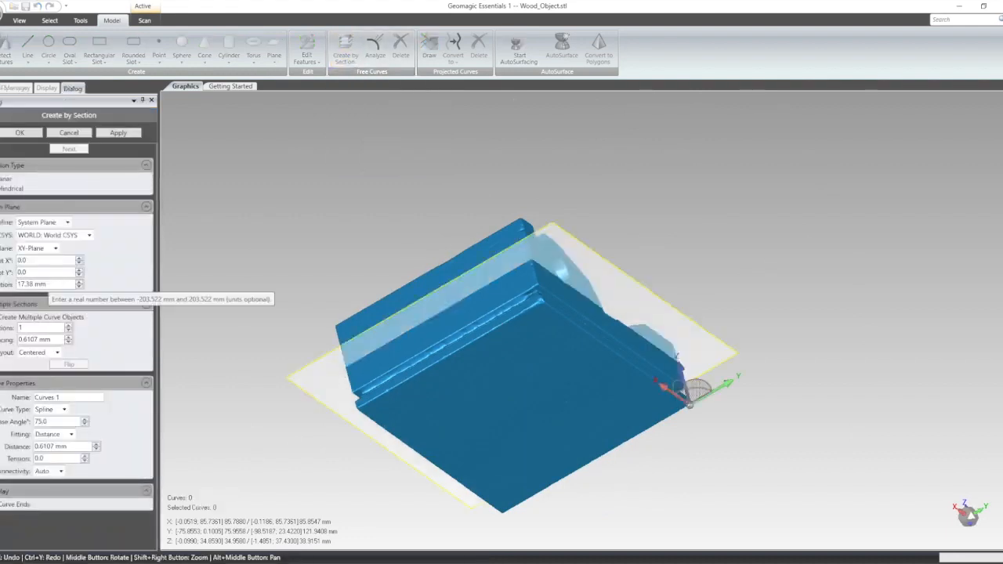
pyautogui.moveTo(330, 232); pyautogui.dragTo(484, 350, button='middle')
pyautogui.moveTo(549, 401); pyautogui.dragTo(533, 361, button='middle')
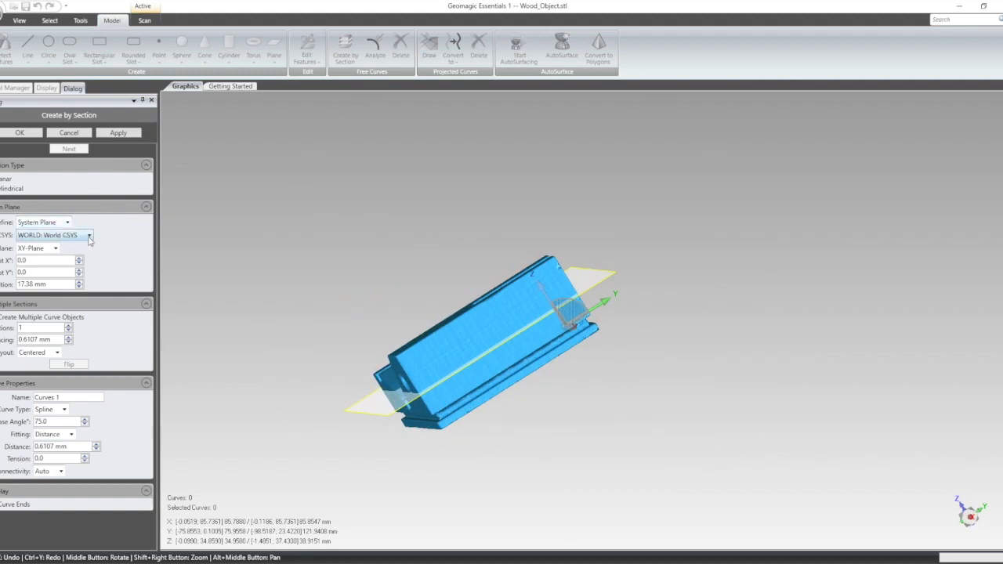
# Try defining the section plane by a line drawn diagonally across the object
pyautogui.click(68, 225)
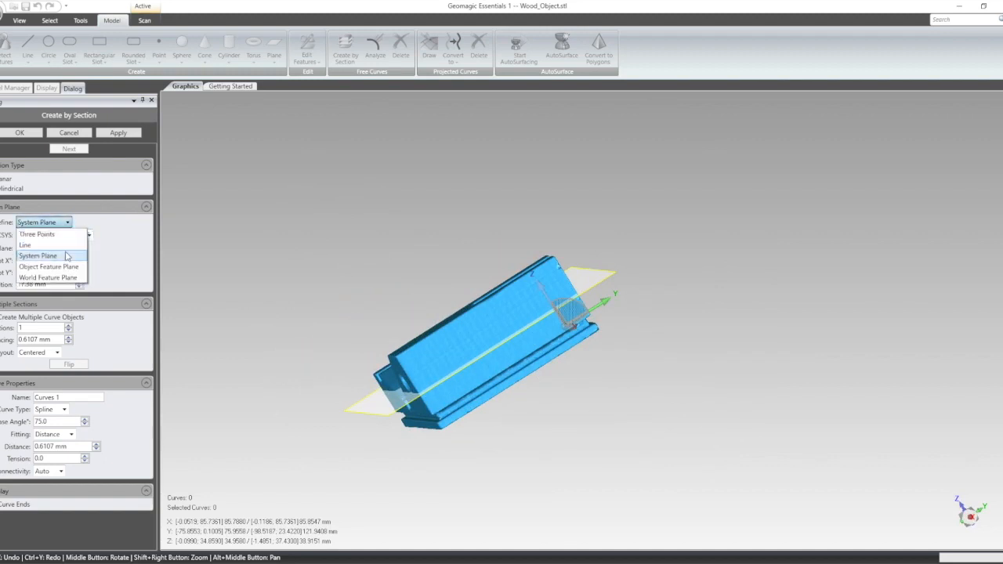
pyautogui.click(67, 245)
pyautogui.moveTo(406, 262); pyautogui.dragTo(598, 458)
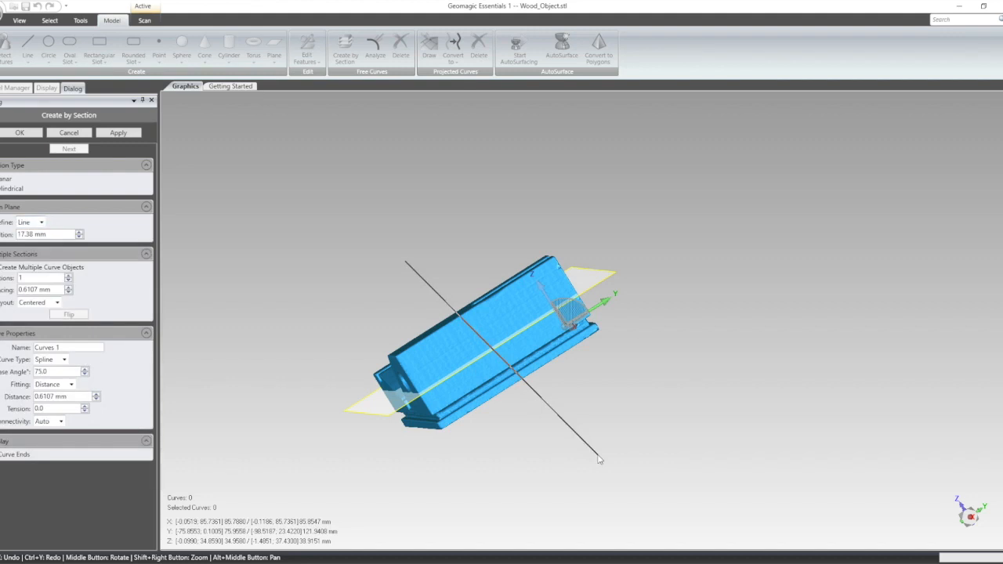
pyautogui.moveTo(593, 201)
pyautogui.mouseDown(button='middle')
pyautogui.moveTo(569, 394)
pyautogui.moveTo(555, 366)
pyautogui.moveTo(667, 412)
pyautogui.moveTo(632, 244)
pyautogui.mouseUp(button='middle')
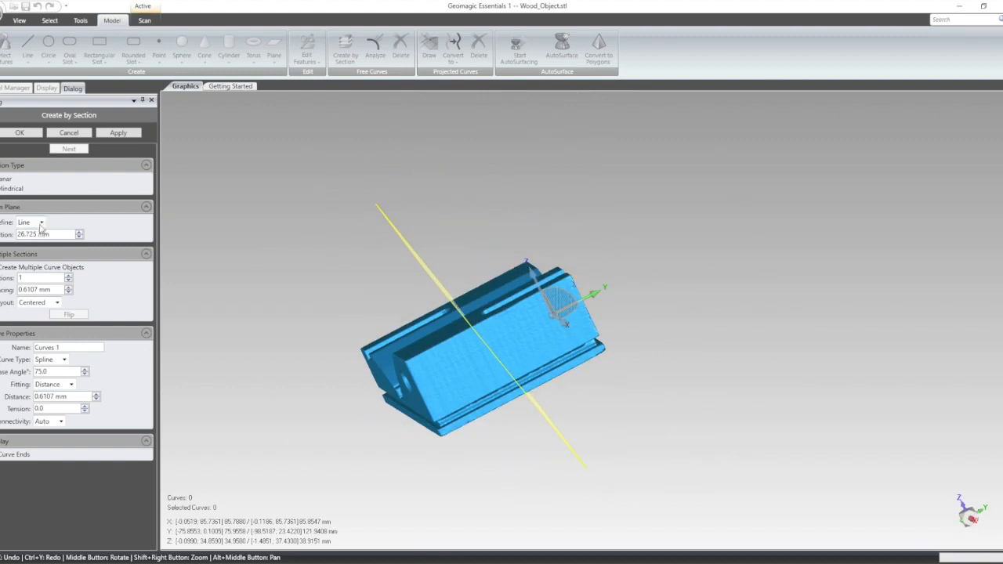
# Define the section plane from the object feature plane Plane 2 at a position of -0.4 mm
pyautogui.click(41, 208)
pyautogui.click(43, 208)
pyautogui.click(41, 223)
pyautogui.click(80, 266)
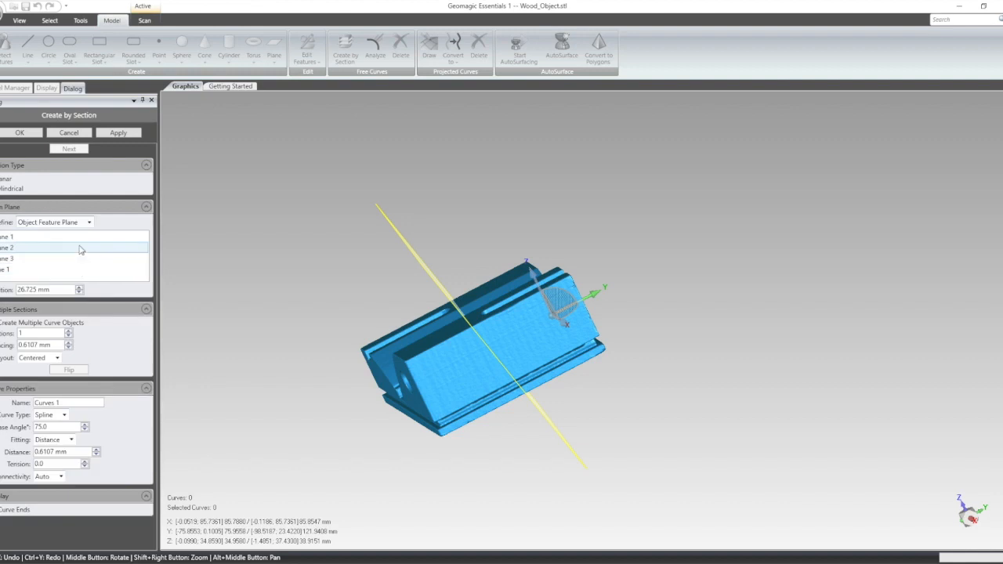
pyautogui.click(78, 248)
pyautogui.moveTo(520, 294); pyautogui.dragTo(657, 412, button='middle')
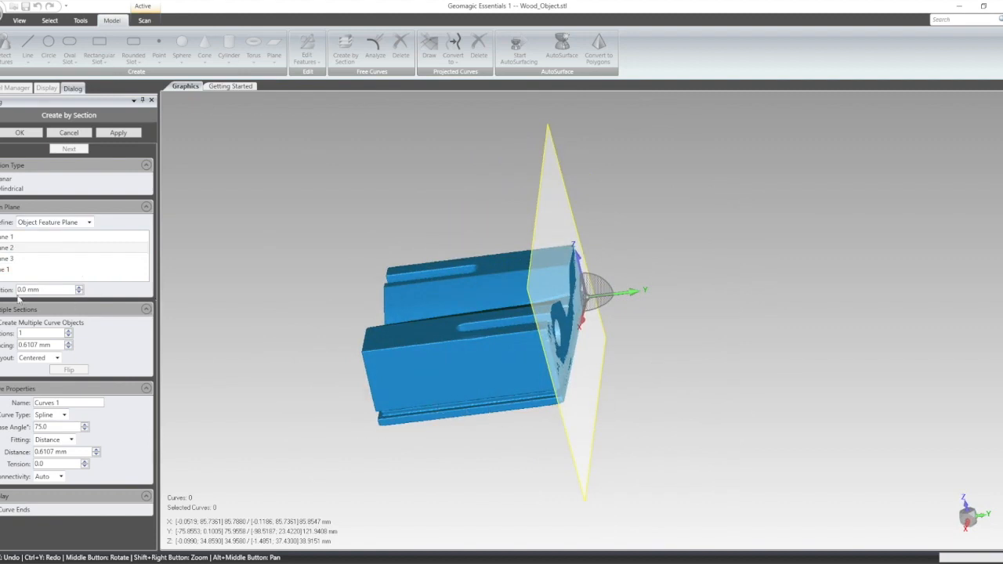
pyautogui.click(80, 293)
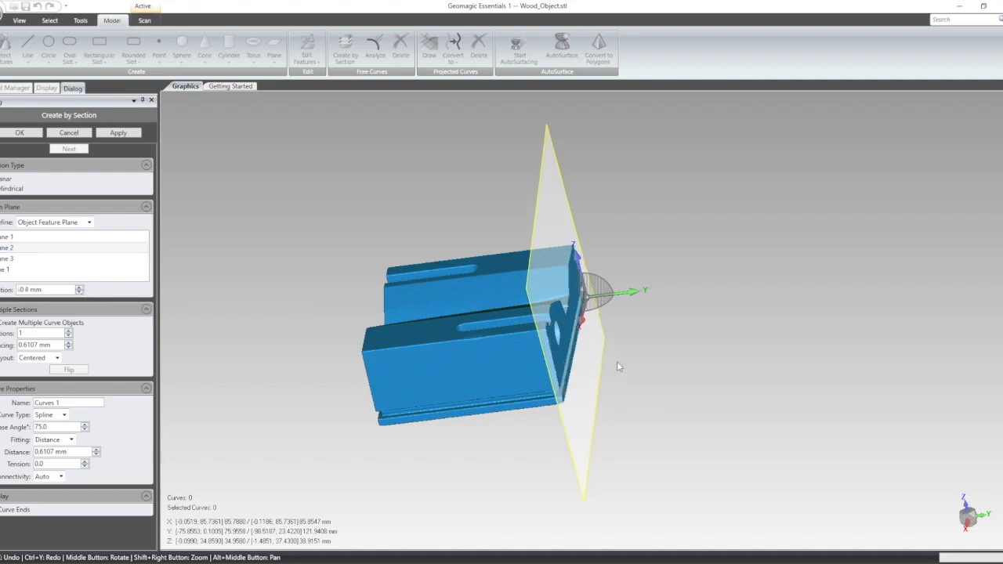
pyautogui.scroll(4, 617, 361)
pyautogui.scroll(-4, 526, 306)
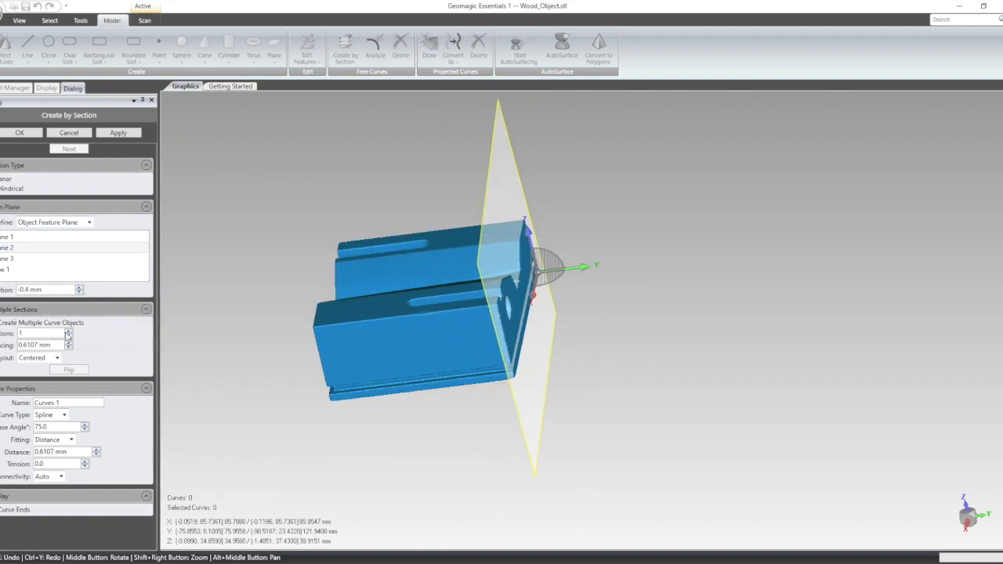
# Set the number of sections to 16 with a spacing of 3.0 mm
pyautogui.click(68, 333)
pyautogui.click(68, 332)
pyautogui.click(68, 333)
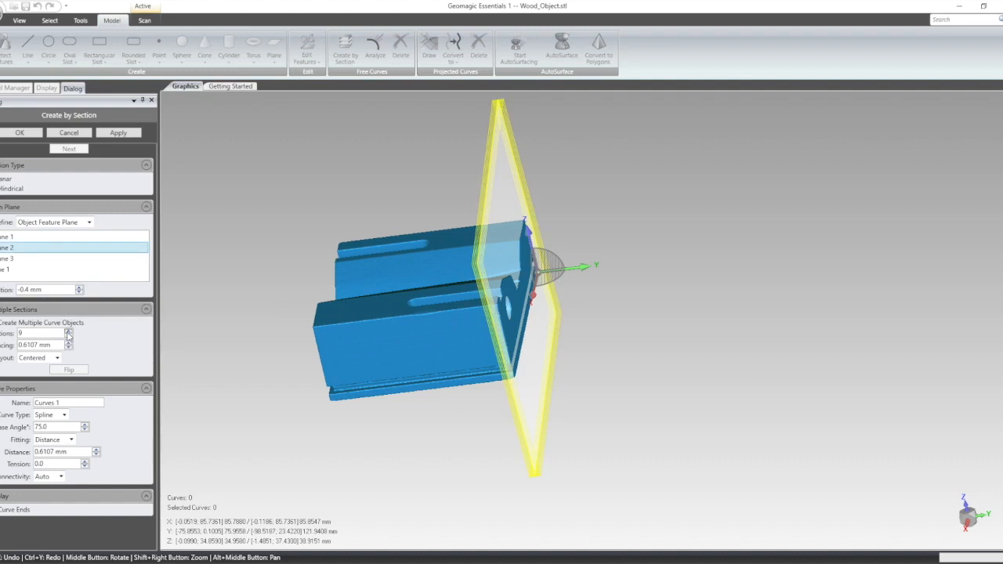
pyautogui.click(68, 332)
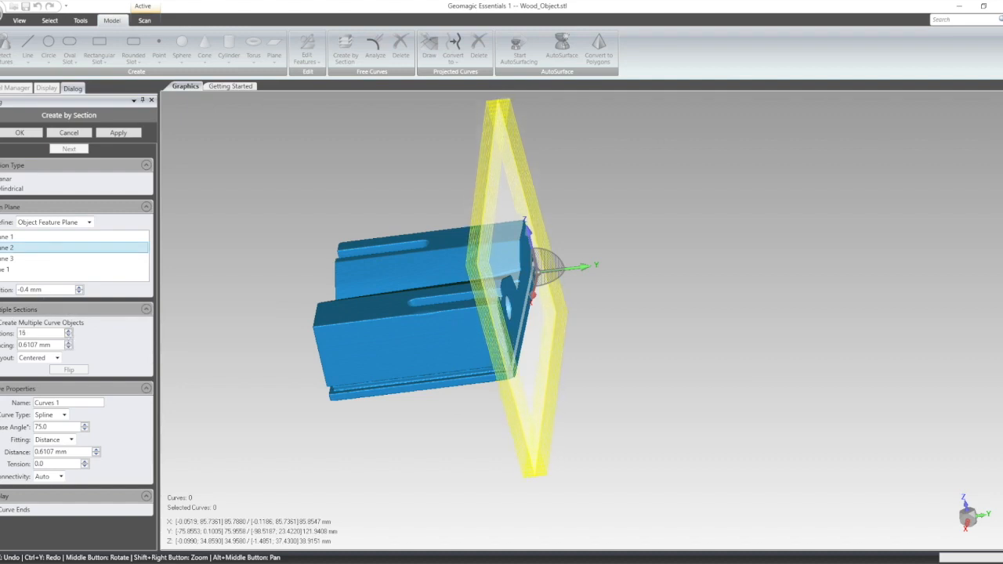
pyautogui.press('Tab')
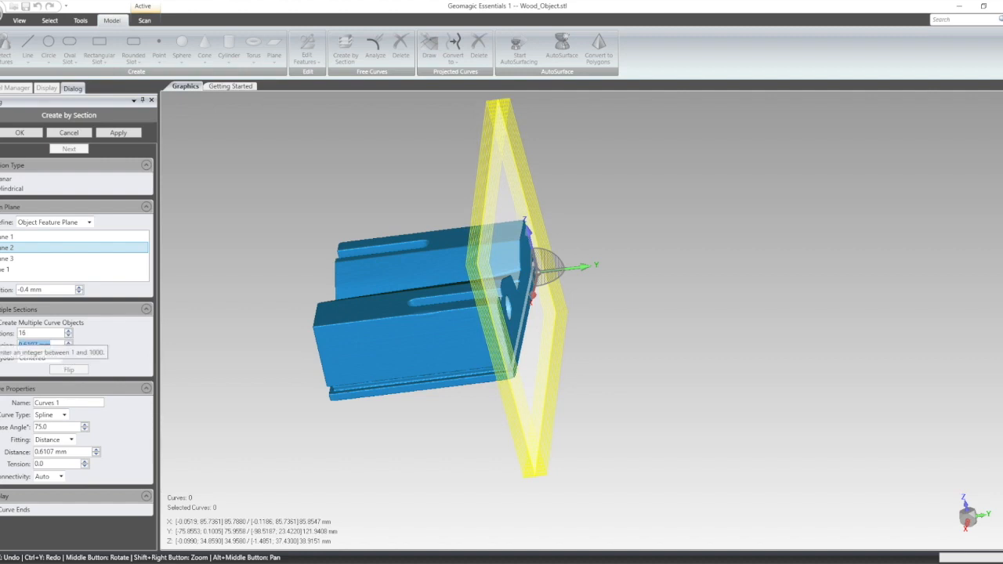
pyautogui.write('2')
pyautogui.click(28, 333)
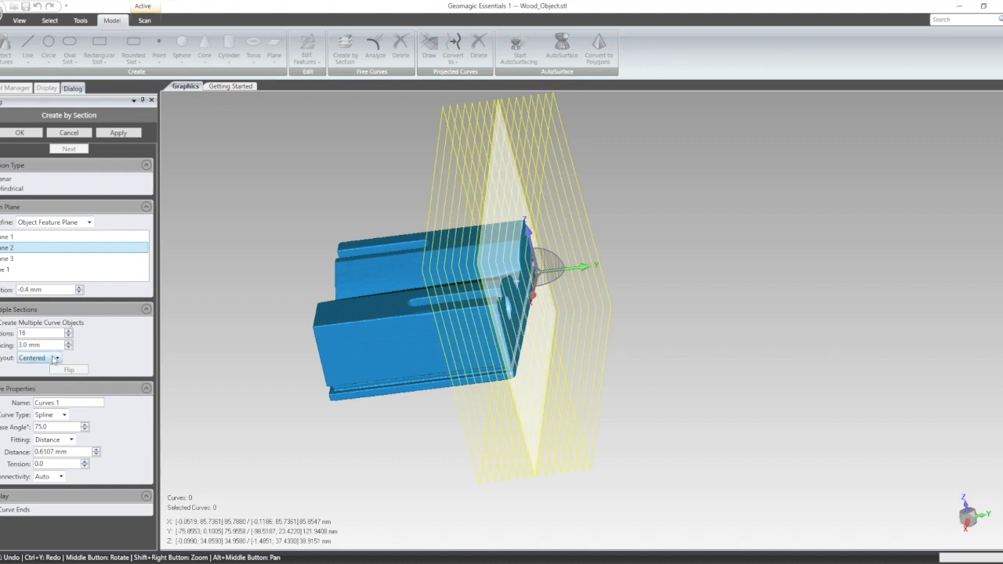
# Lay the sections out One Way, flipped to run through the object, and set their spacing to 5.0 mm
pyautogui.click(56, 358)
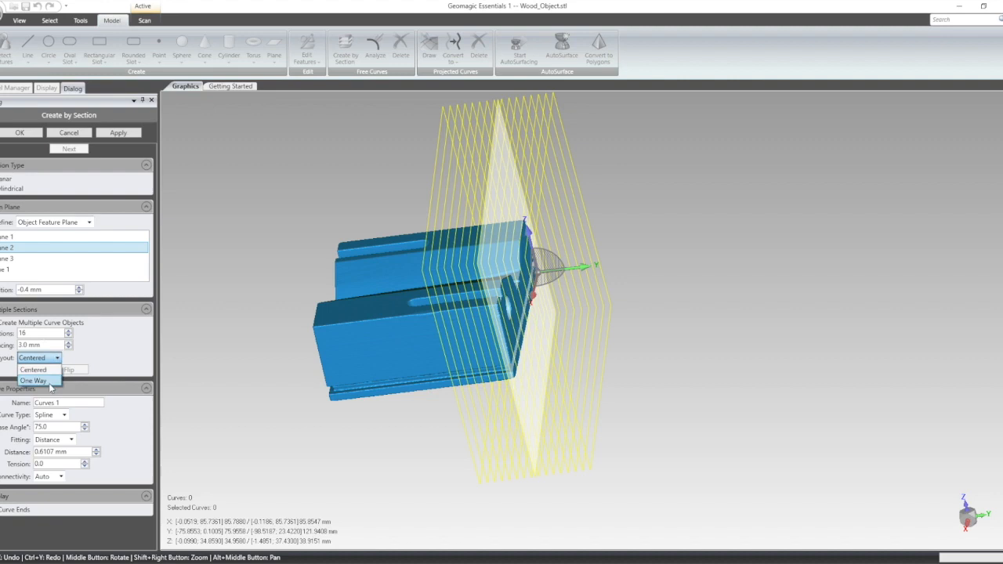
pyautogui.click(36, 381)
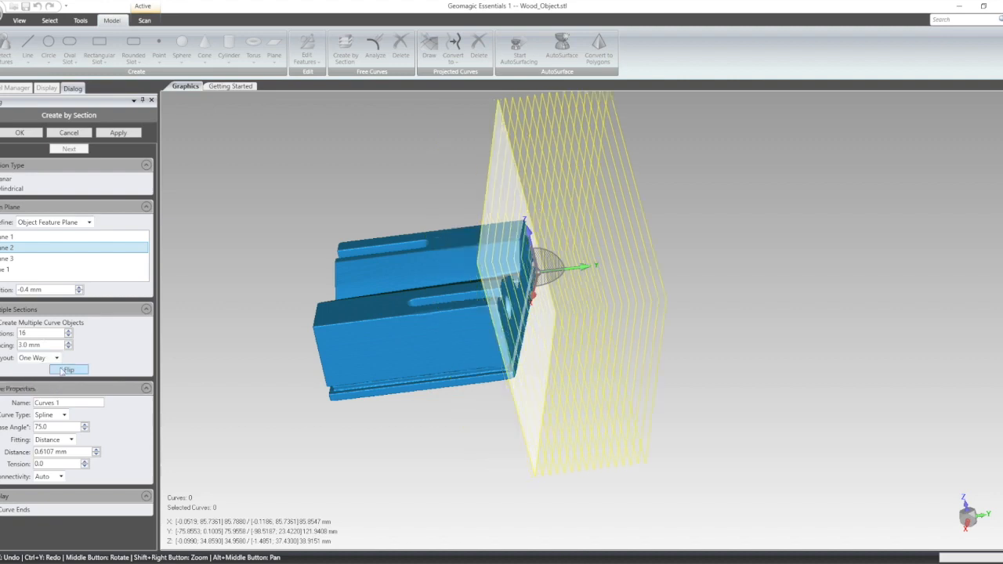
pyautogui.click(66, 370)
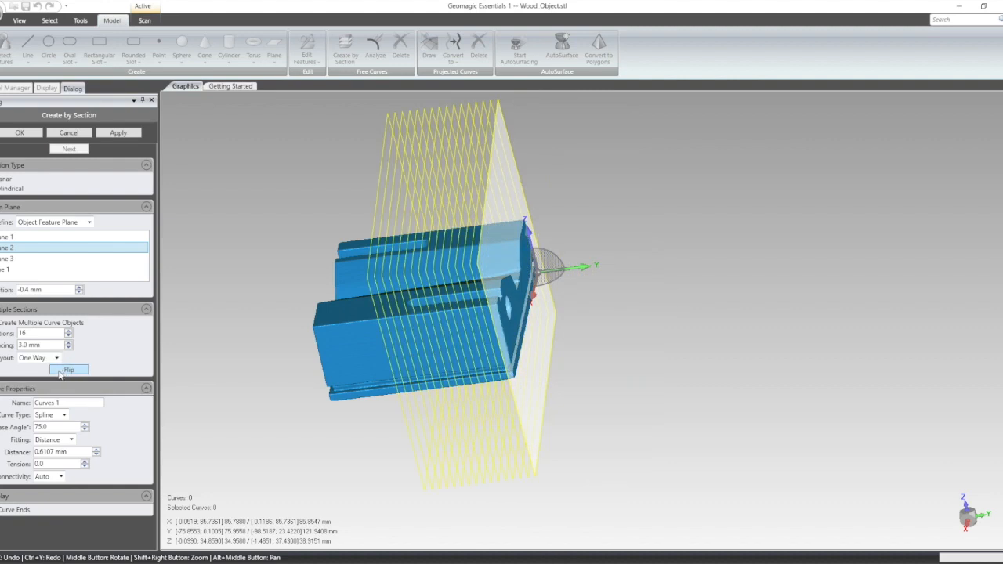
pyautogui.moveTo(44, 347); pyautogui.dragTo(0, 349)
pyautogui.write('1')
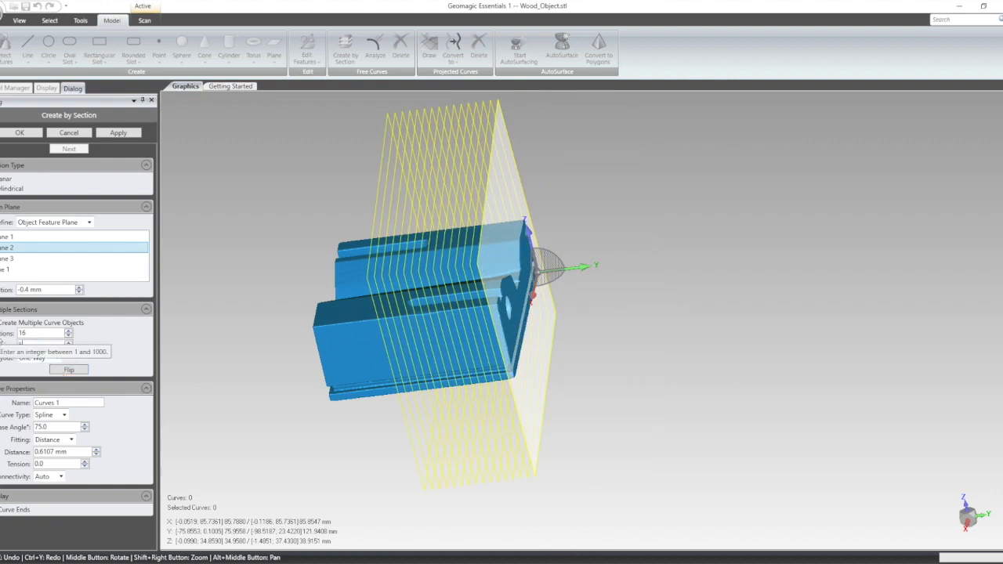
pyautogui.press('Return')
pyautogui.moveTo(399, 376); pyautogui.dragTo(428, 253, button='middle')
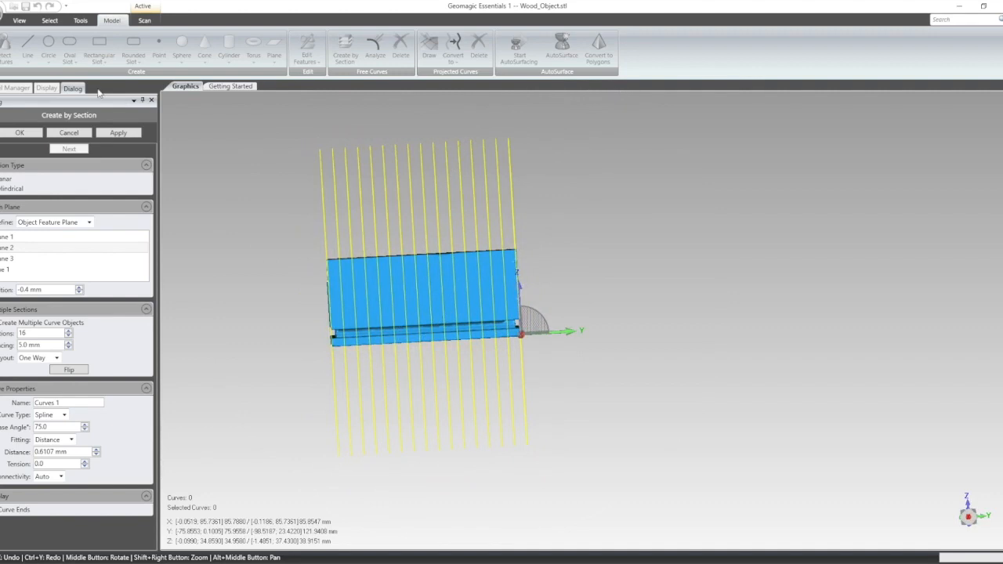
# Generate the spline section curves on the mesh from the 16 planes
pyautogui.click(119, 134)
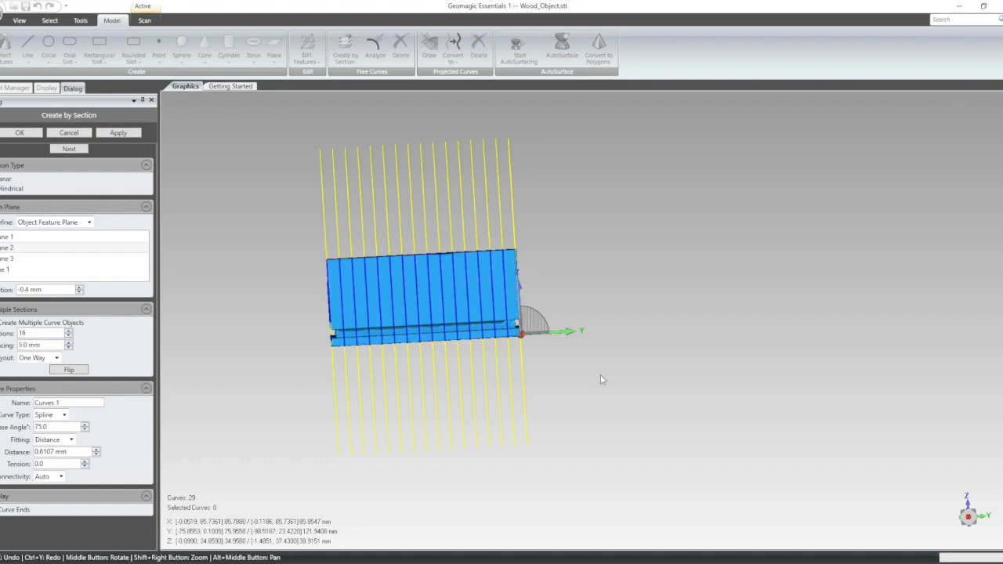
pyautogui.moveTo(640, 288); pyautogui.dragTo(512, 313, button='middle')
pyautogui.scroll(4, 512, 310)
pyautogui.scroll(-5, 514, 302)
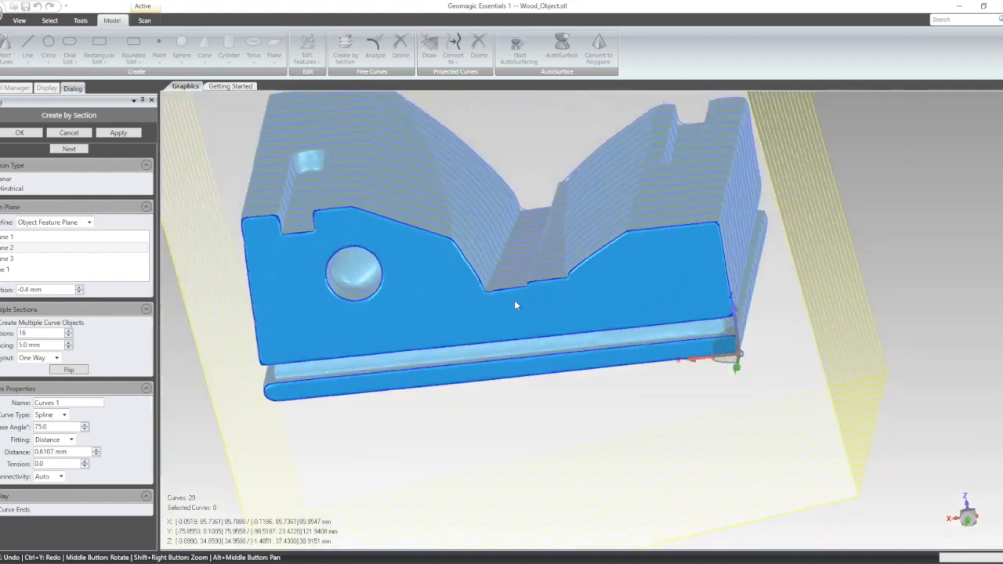
# Try regenerating the section curves with the Line/Arc curve type and examine how they follow the mesh
pyautogui.click(63, 415)
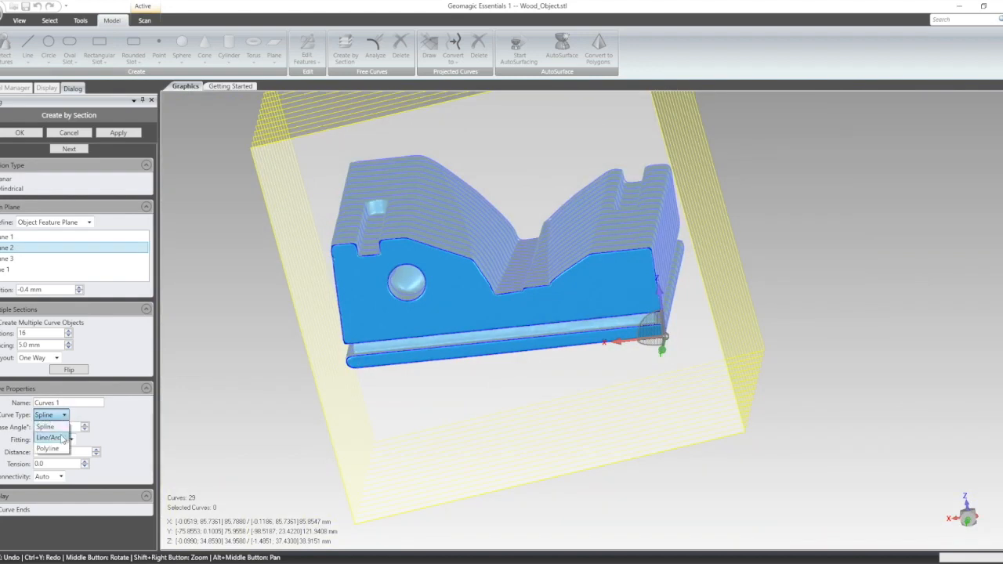
pyautogui.click(64, 441)
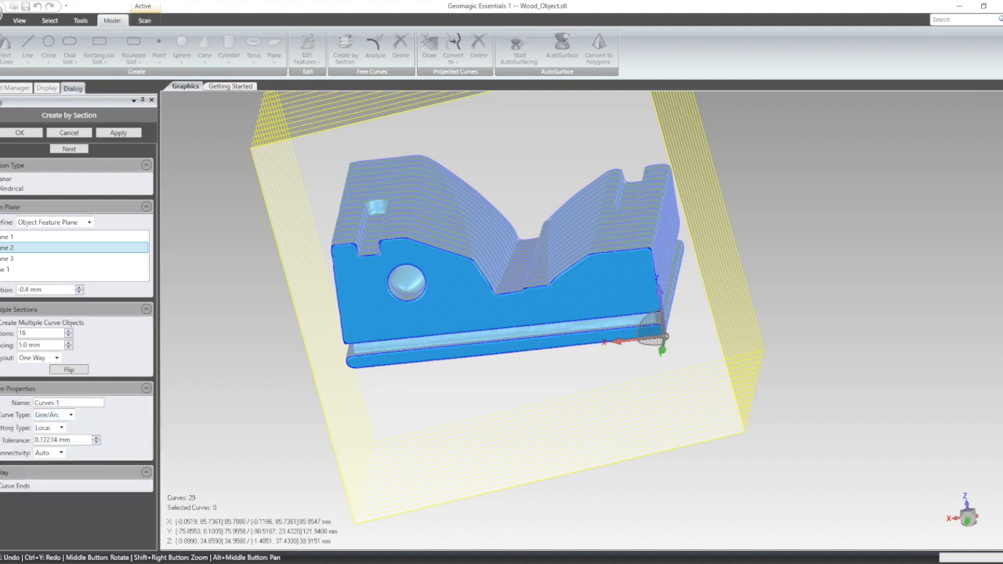
pyautogui.click(118, 134)
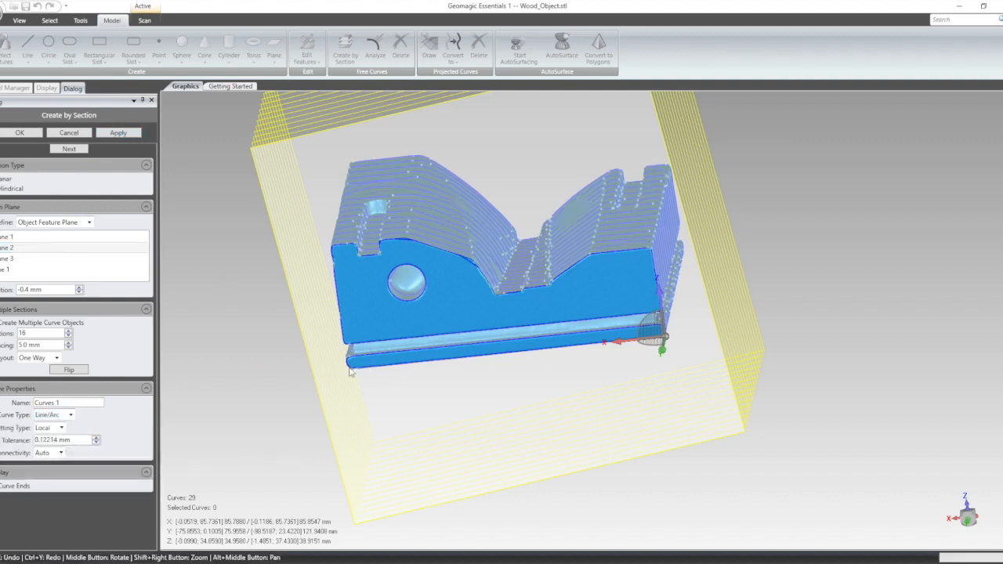
pyautogui.moveTo(489, 321); pyautogui.dragTo(494, 255, button='middle')
pyautogui.scroll(5, 492, 253)
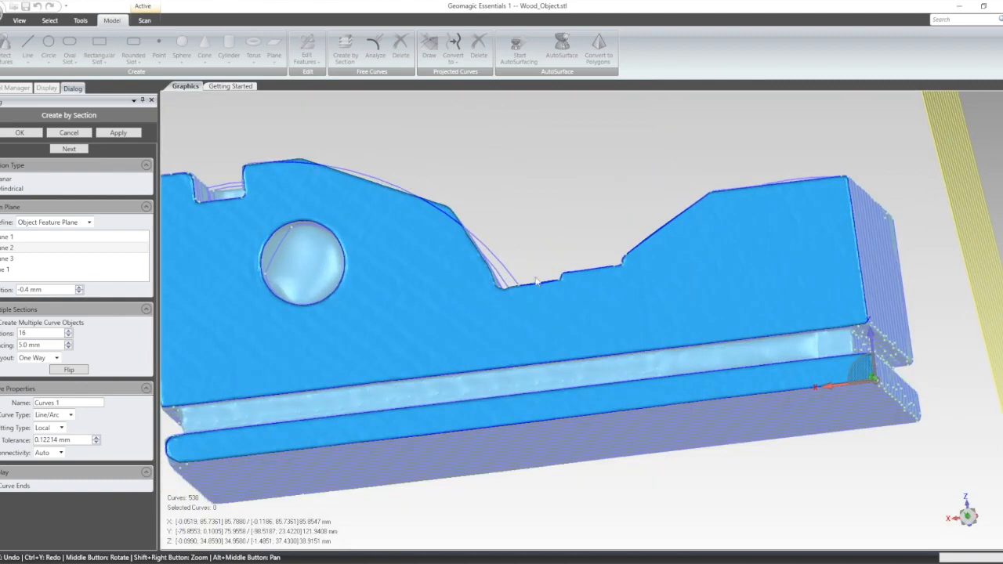
pyautogui.scroll(-2, 537, 281)
pyautogui.moveTo(404, 238); pyautogui.dragTo(447, 476, button='middle')
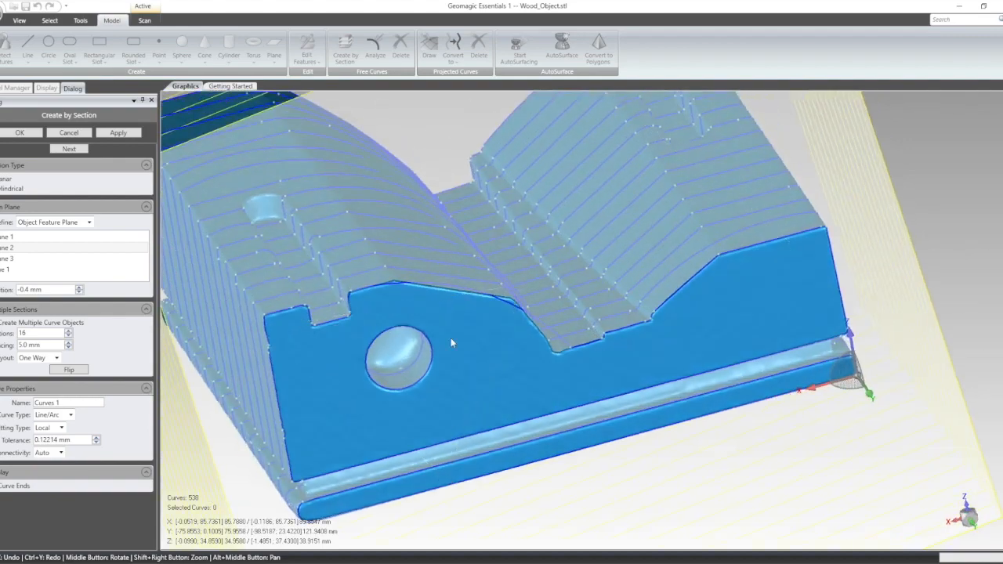
pyautogui.moveTo(459, 317); pyautogui.dragTo(784, 349, button='middle')
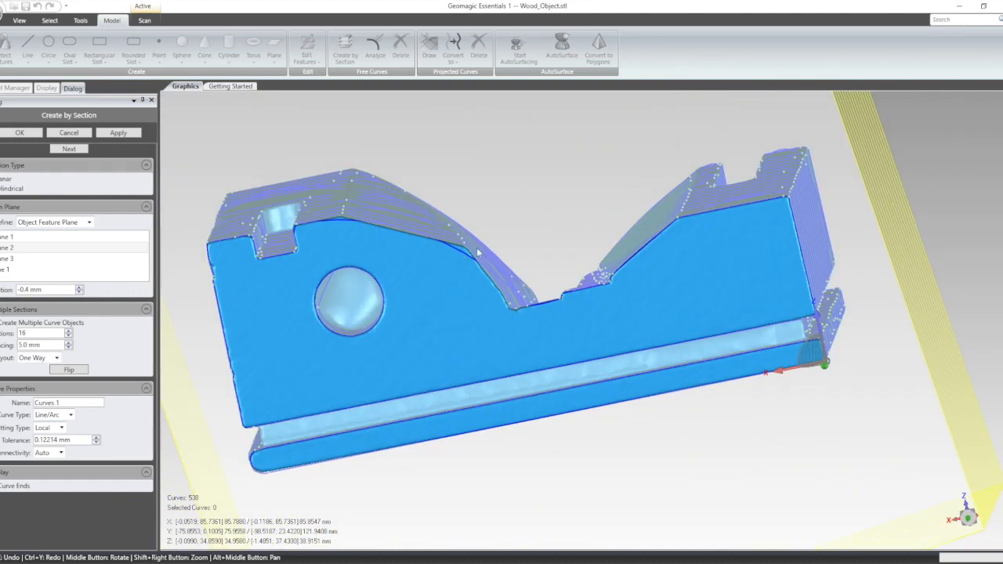
# Try regenerating the section curves with the Polyline curve type and examine their fit along the mesh
pyautogui.click(72, 416)
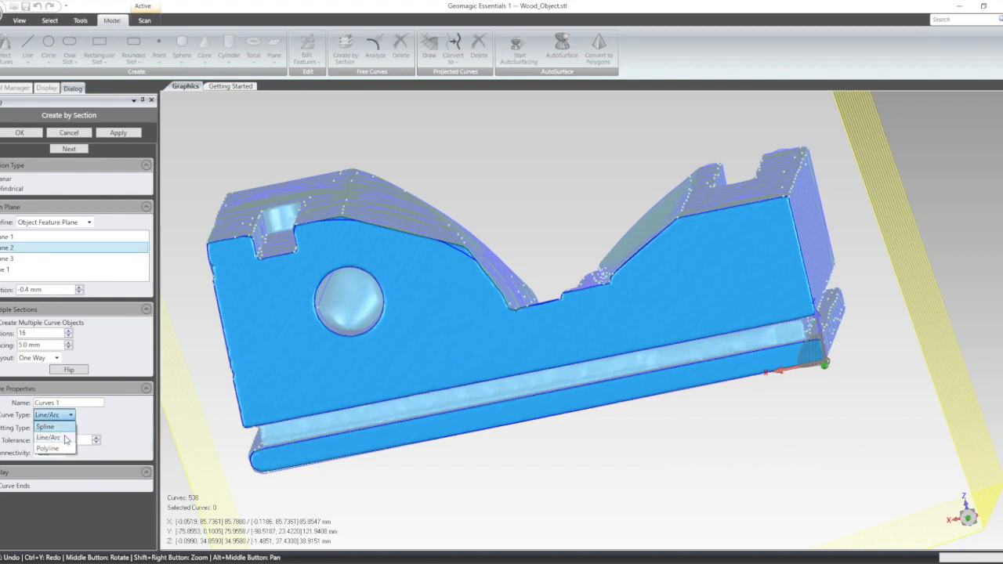
pyautogui.click(63, 449)
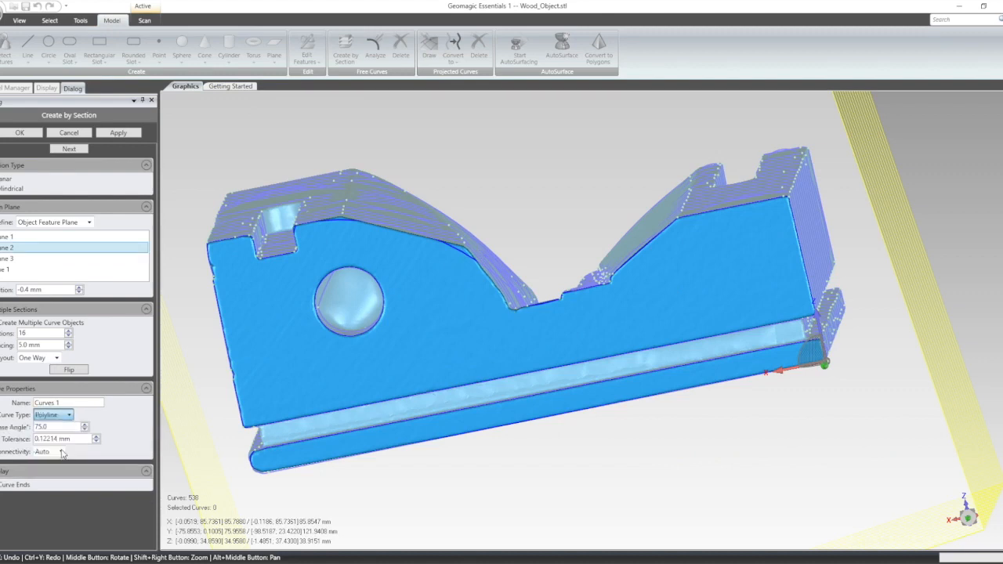
pyautogui.click(130, 136)
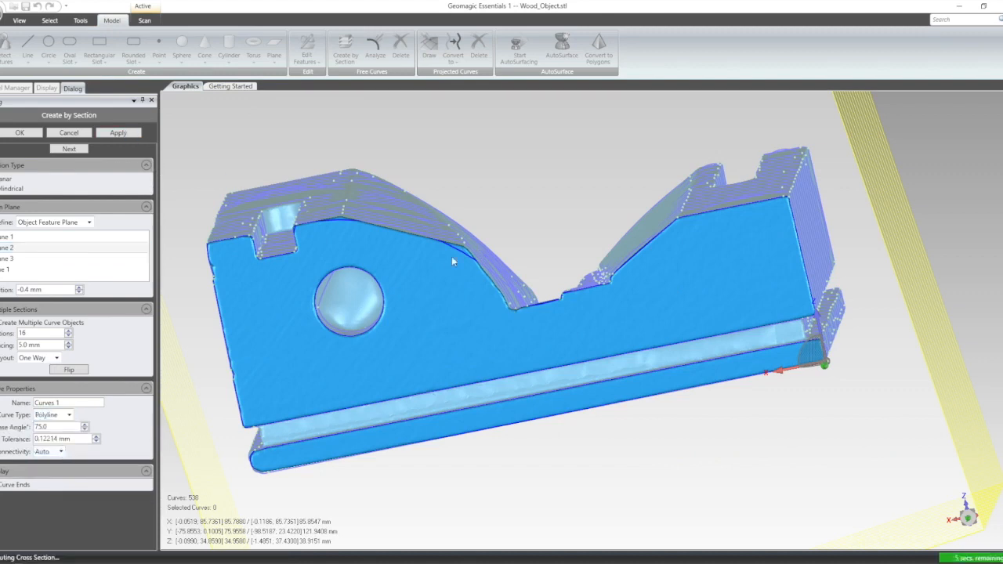
pyautogui.moveTo(556, 255); pyautogui.dragTo(288, 399, button='middle')
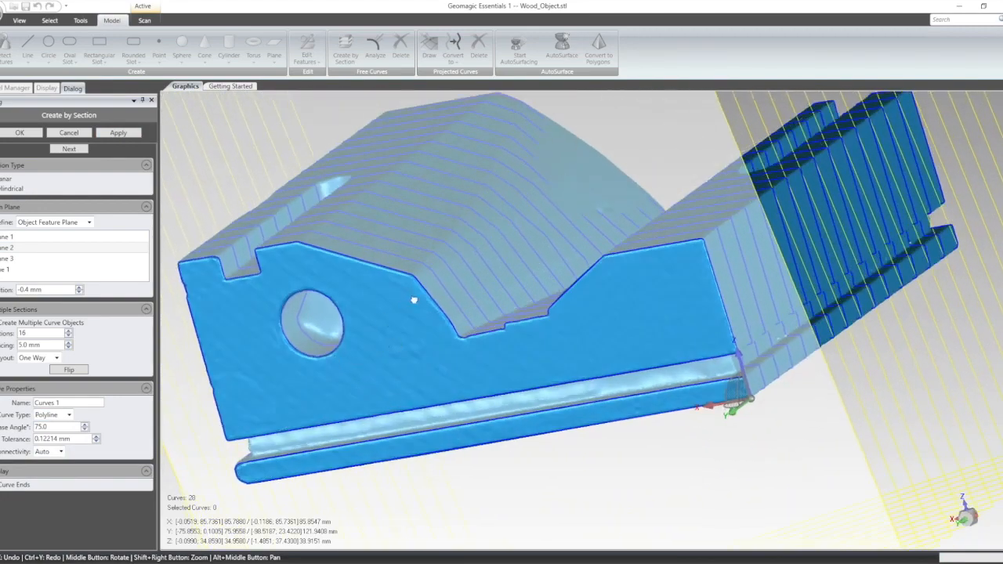
pyautogui.moveTo(414, 300); pyautogui.dragTo(464, 295, button='middle')
# Regenerate the section curves with the Spline curve type and accept them as the Curves 1 group
pyautogui.click(69, 416)
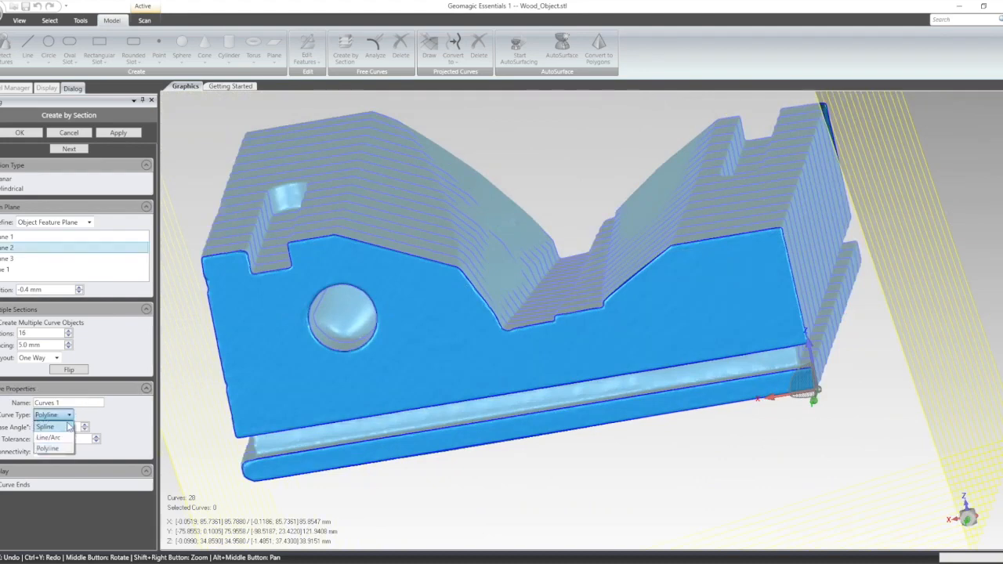
pyautogui.click(69, 427)
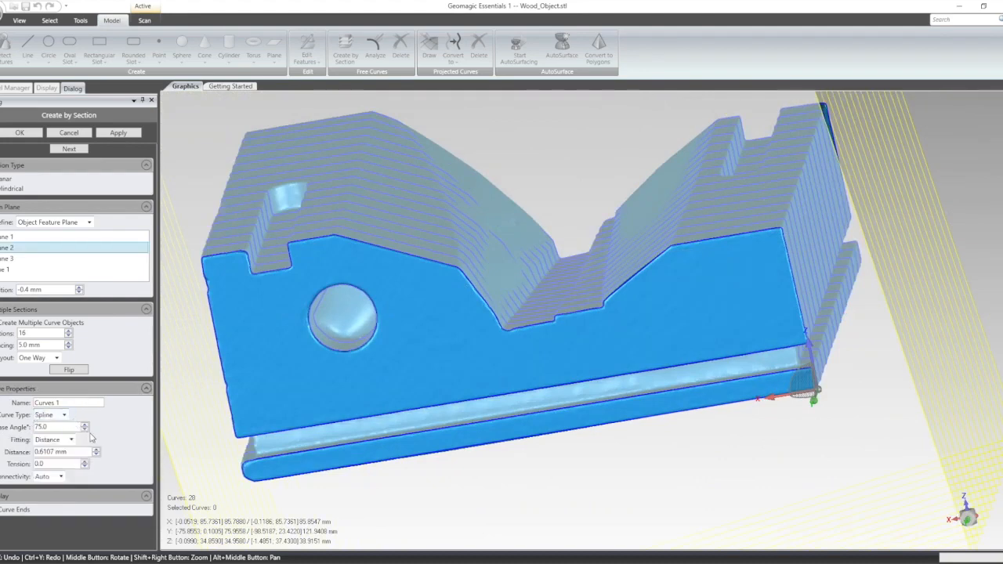
pyautogui.click(120, 134)
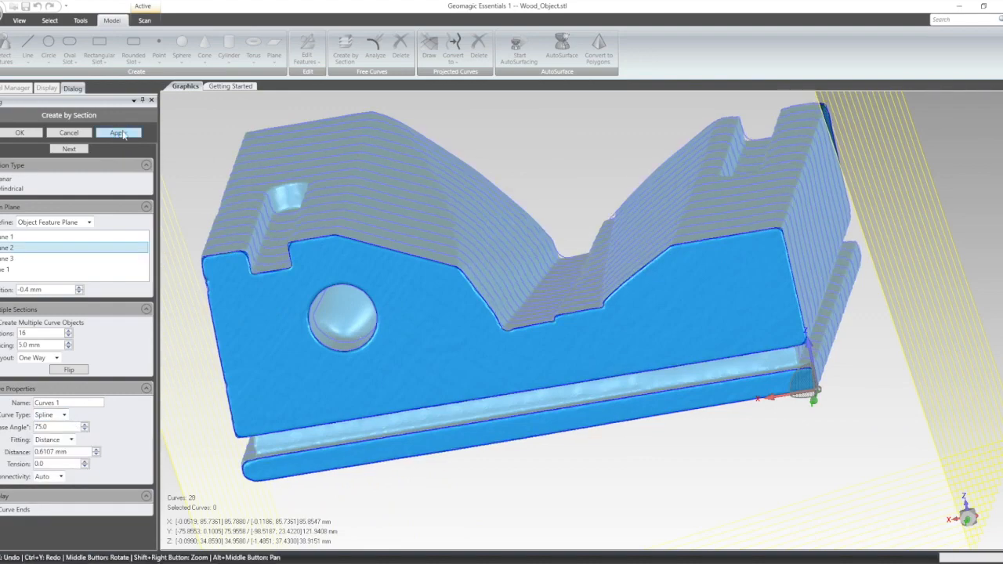
pyautogui.moveTo(361, 247); pyautogui.dragTo(679, 172, button='middle')
pyautogui.scroll(4, 519, 160)
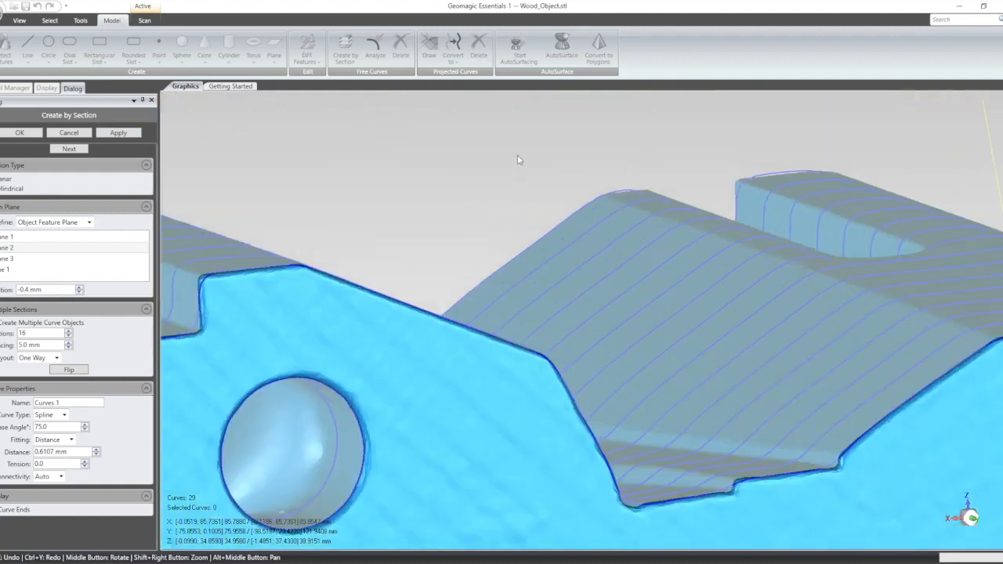
pyautogui.scroll(-6, 519, 167)
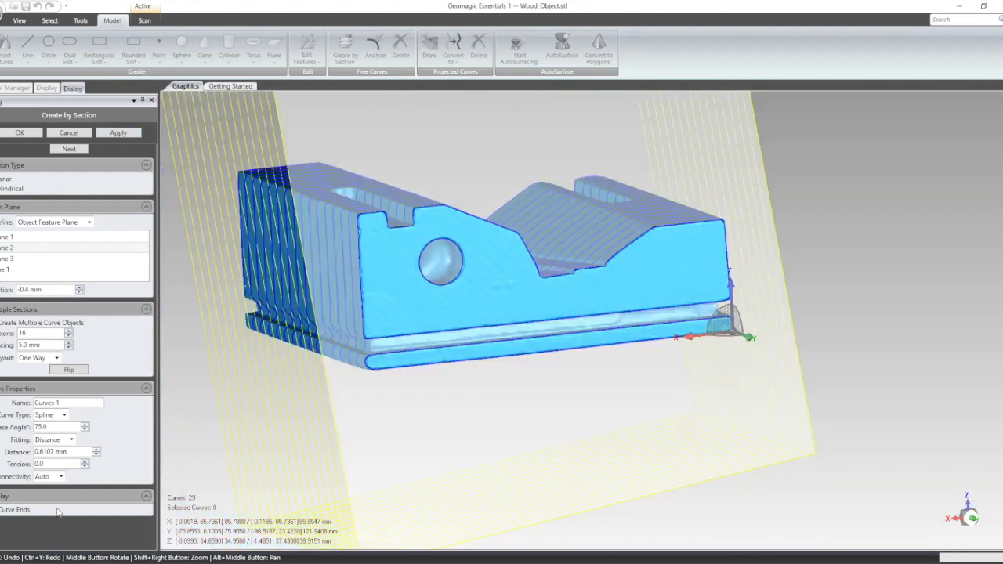
pyautogui.click(16, 135)
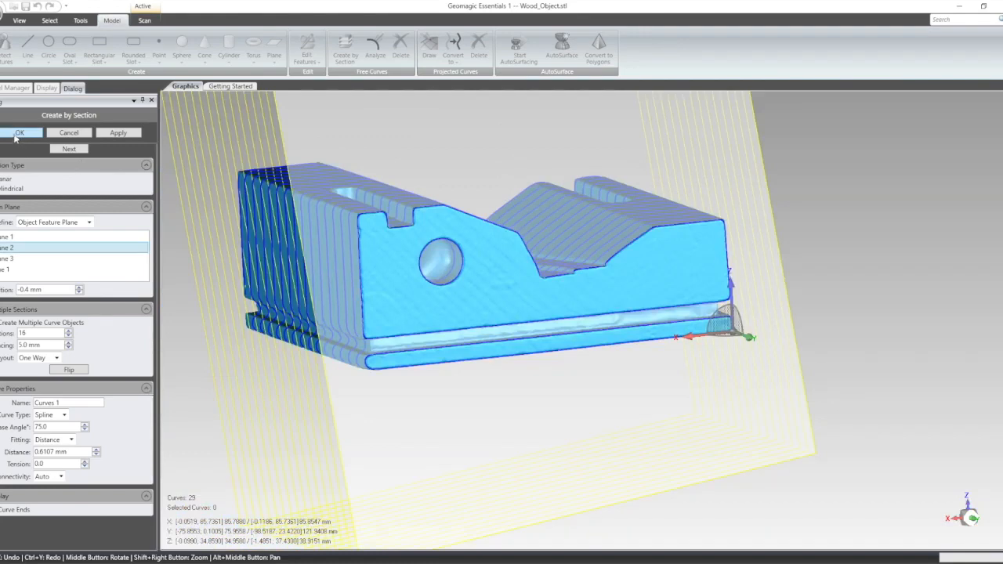
pyautogui.scroll(5, 529, 275)
pyautogui.scroll(-5, 536, 266)
pyautogui.moveTo(546, 156); pyautogui.dragTo(397, 304, button='middle')
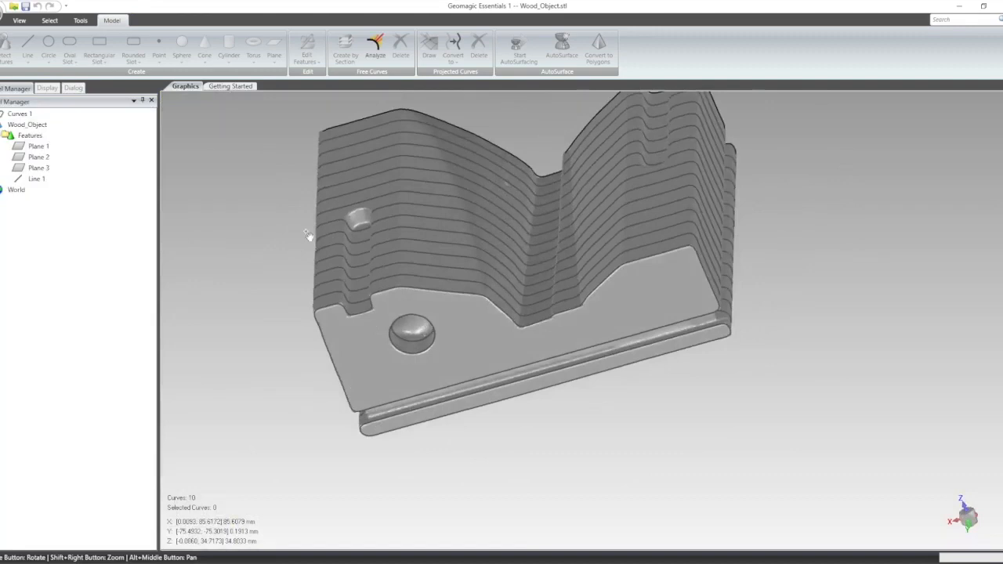
# Expand the Curves 1 group and examine its individual section curves on the mesh one by one
pyautogui.click(18, 116)
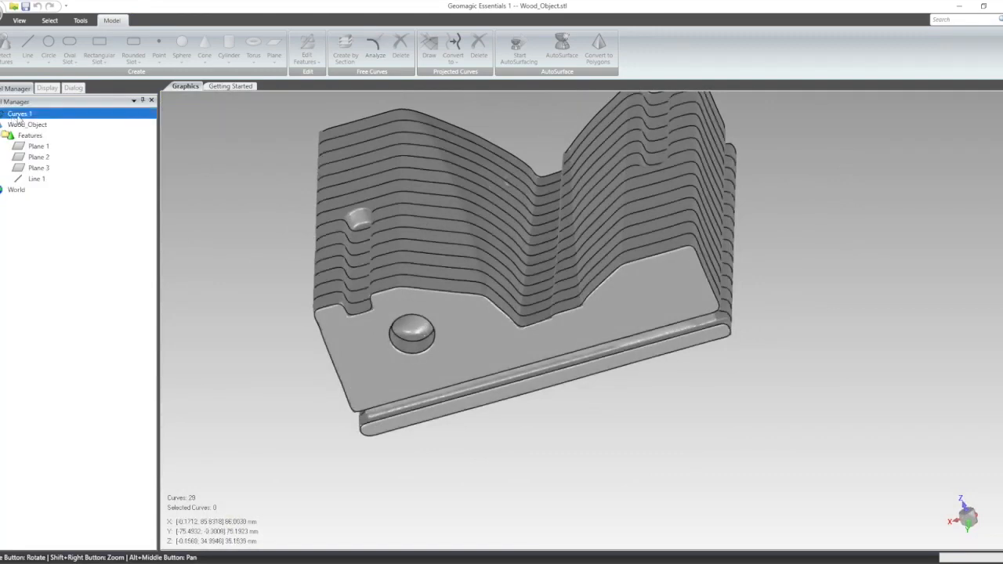
pyautogui.click(1, 114)
pyautogui.click(20, 126)
pyautogui.click(22, 139)
pyautogui.click(25, 165)
pyautogui.click(24, 203)
pyautogui.click(34, 243)
pyautogui.click(37, 269)
pyautogui.click(35, 256)
pyautogui.click(34, 217)
pyautogui.click(38, 126)
pyautogui.click(38, 138)
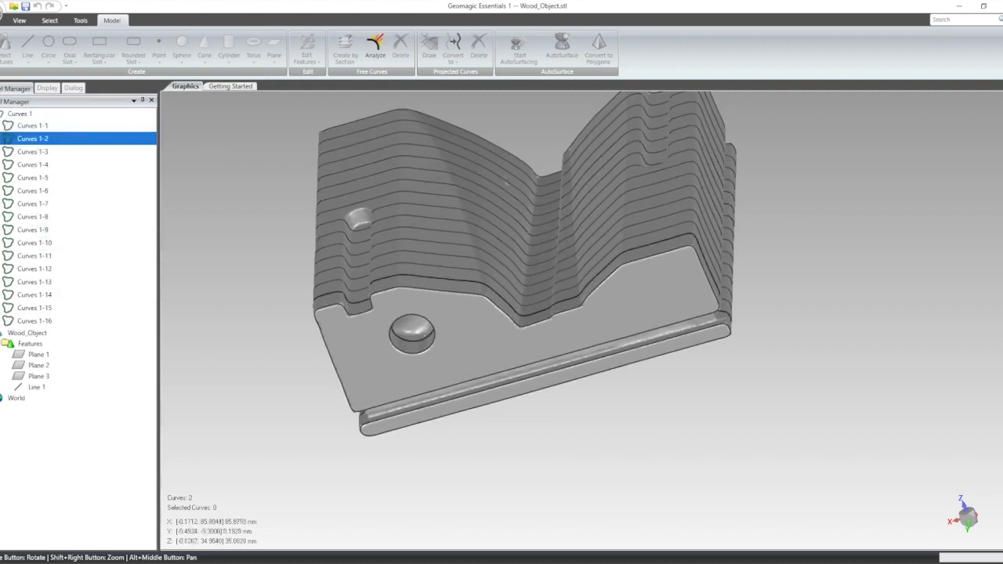
# Hide the whole Curves 1 group
pyautogui.click(15, 114)
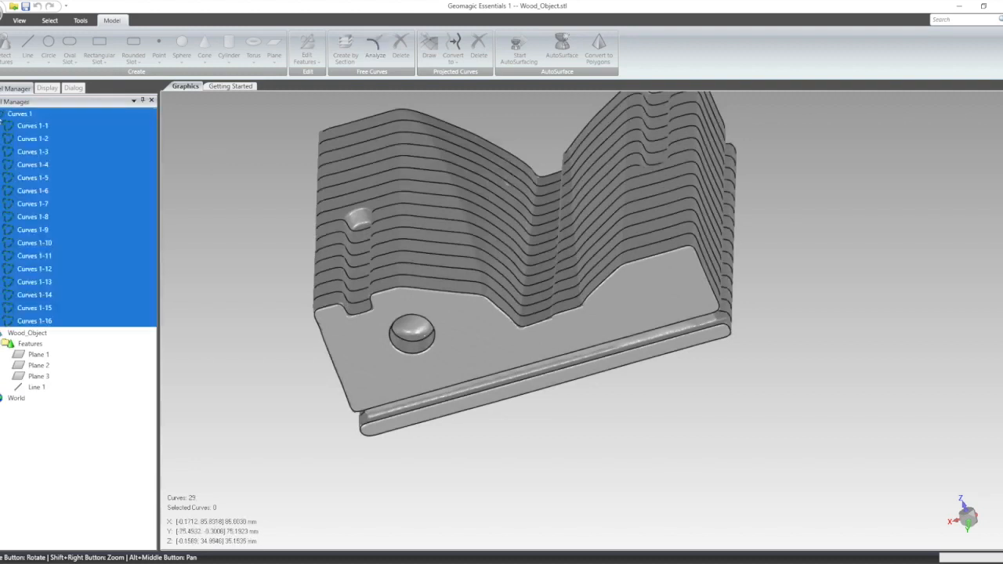
pyautogui.rightClick(9, 116)
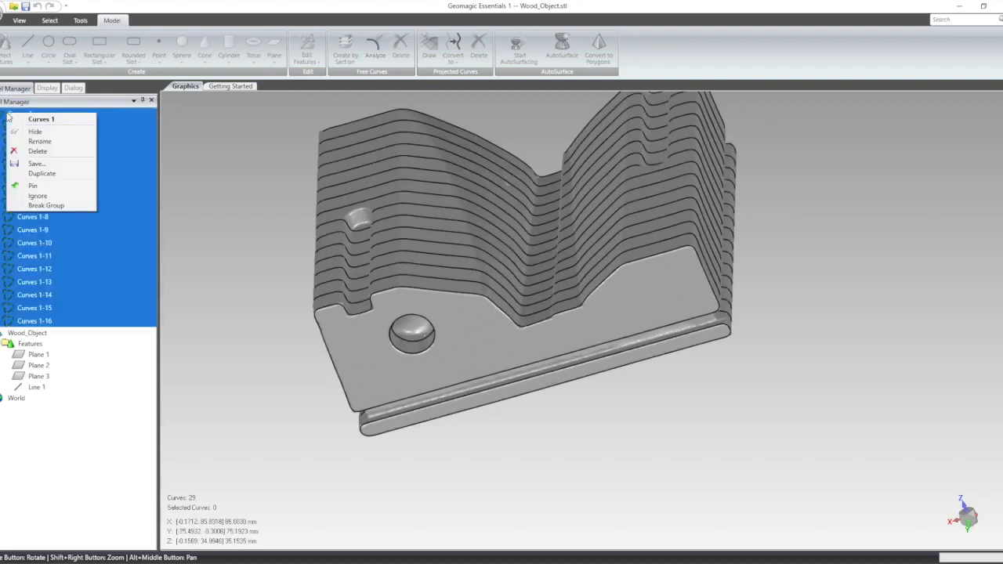
pyautogui.click(44, 135)
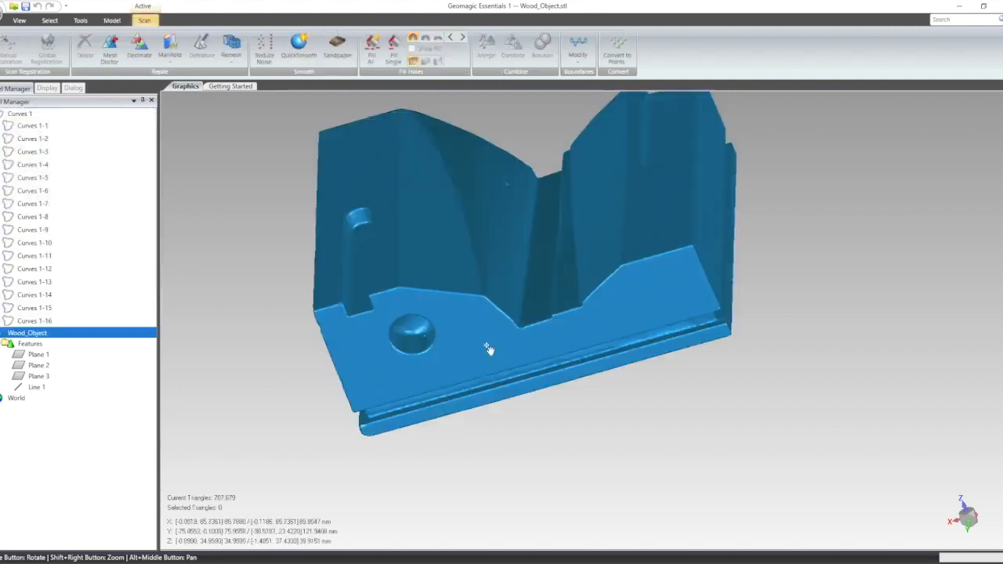
# Start another Create by Section on the Wood_Object mesh, with object feature plane Plane 1 as the section plane
pyautogui.moveTo(600, 202); pyautogui.dragTo(564, 174)
pyautogui.moveTo(564, 174); pyautogui.dragTo(701, 365, button='middle')
pyautogui.moveTo(685, 404); pyautogui.dragTo(644, 339, button='middle')
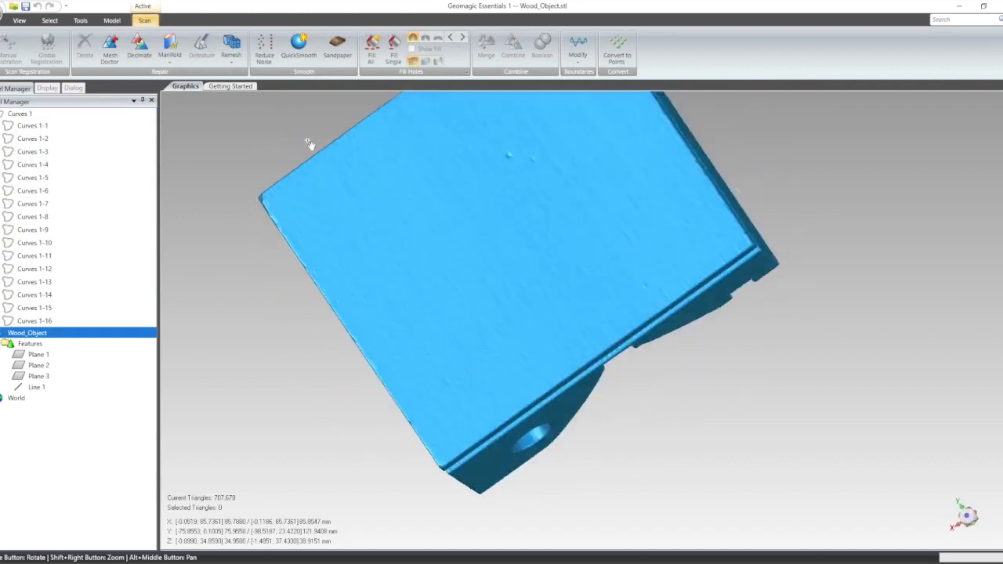
pyautogui.click(112, 20)
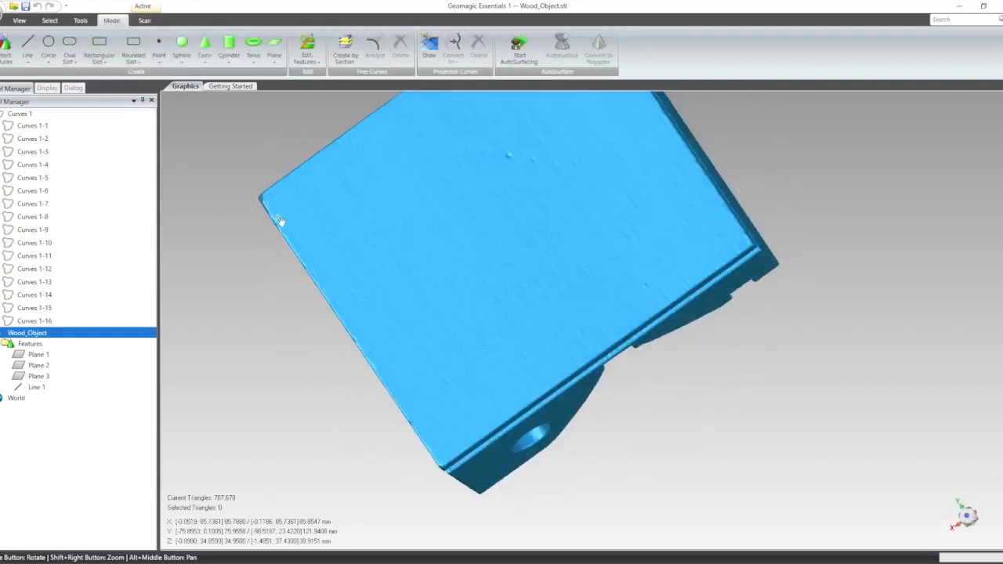
pyautogui.click(345, 48)
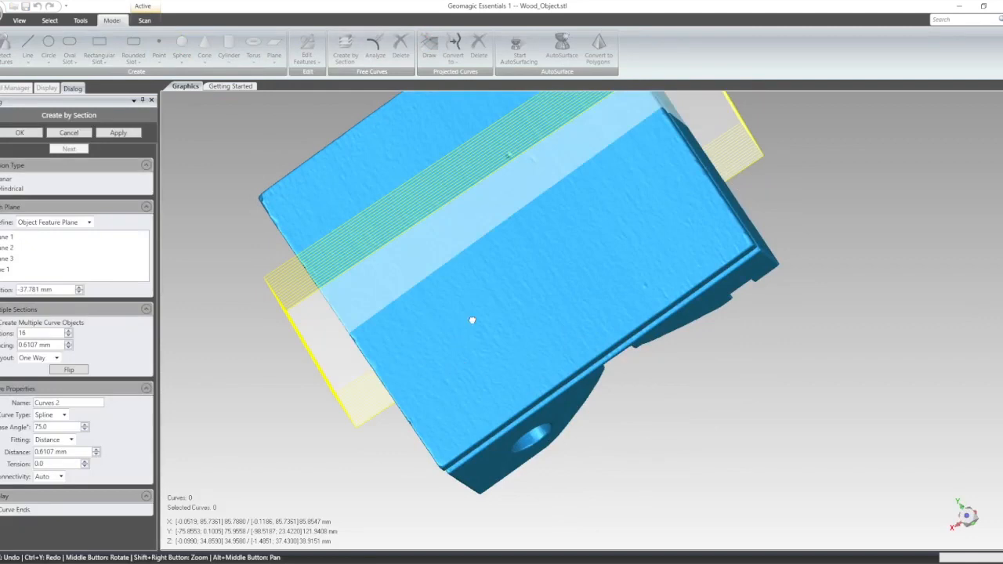
pyautogui.moveTo(472, 320); pyautogui.dragTo(673, 392, button='middle')
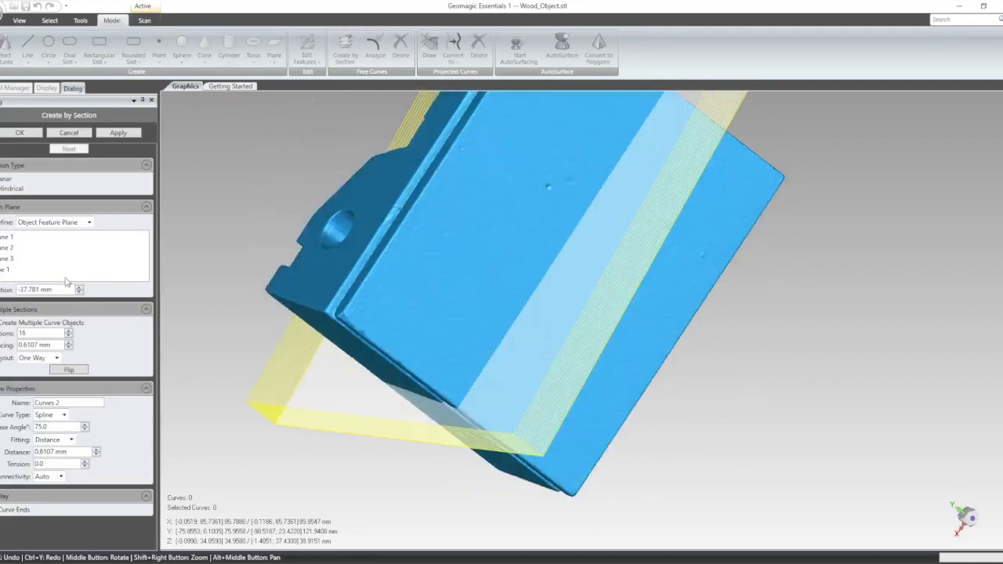
pyautogui.click(12, 261)
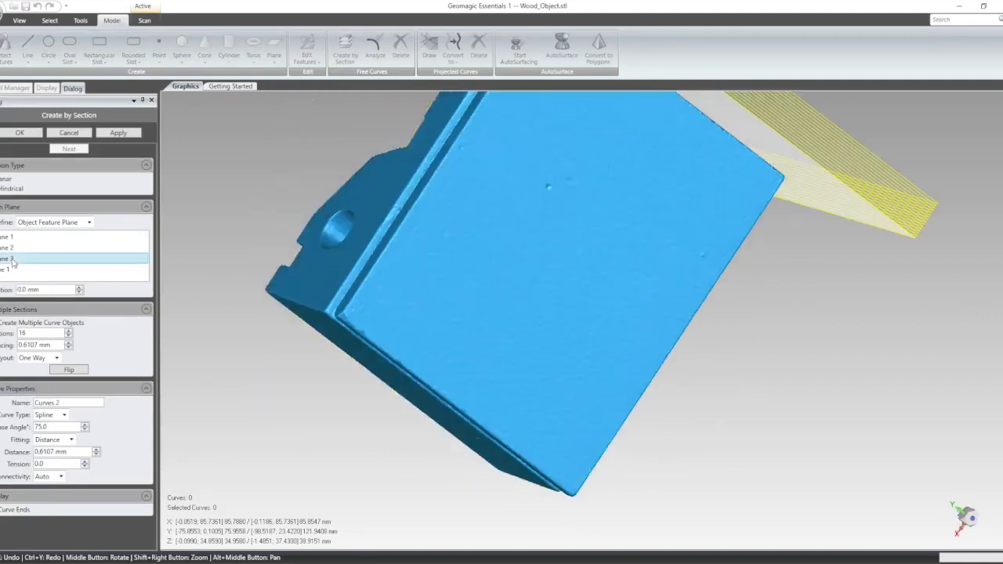
pyautogui.click(14, 249)
pyautogui.click(20, 225)
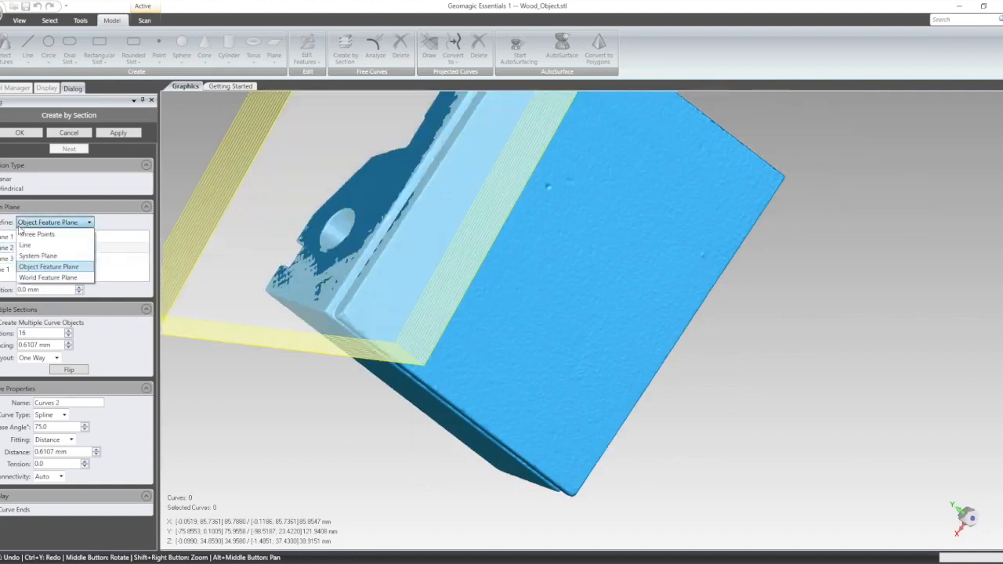
pyautogui.click(4, 240)
pyautogui.click(4, 236)
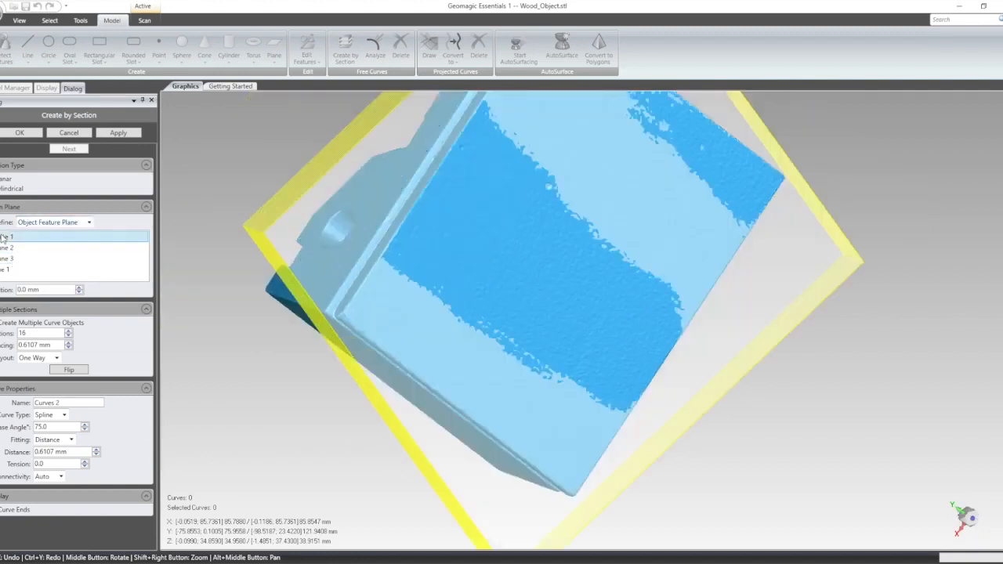
pyautogui.moveTo(384, 213); pyautogui.dragTo(690, 270, button='middle')
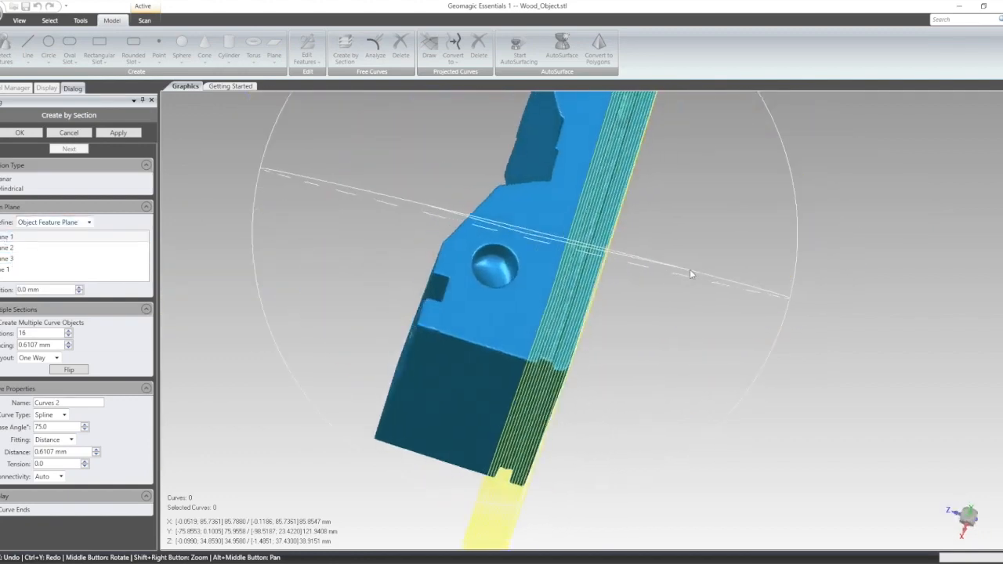
# Set the Plane 1 section layout to 12 sections with a spacing of 3.0 mm
pyautogui.scroll(-3, 470, 290)
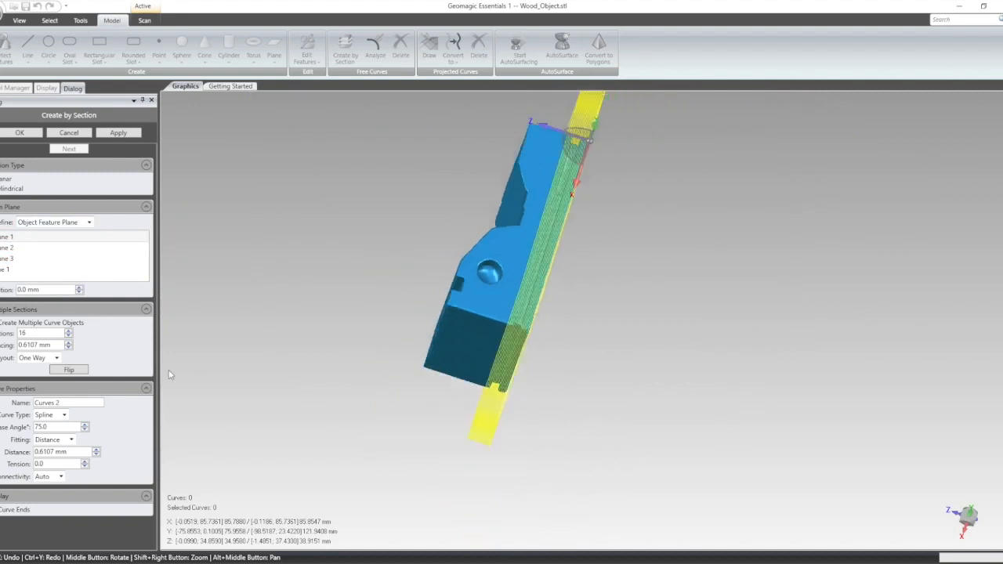
pyautogui.click(69, 336)
pyautogui.click(69, 336)
pyautogui.click(69, 336)
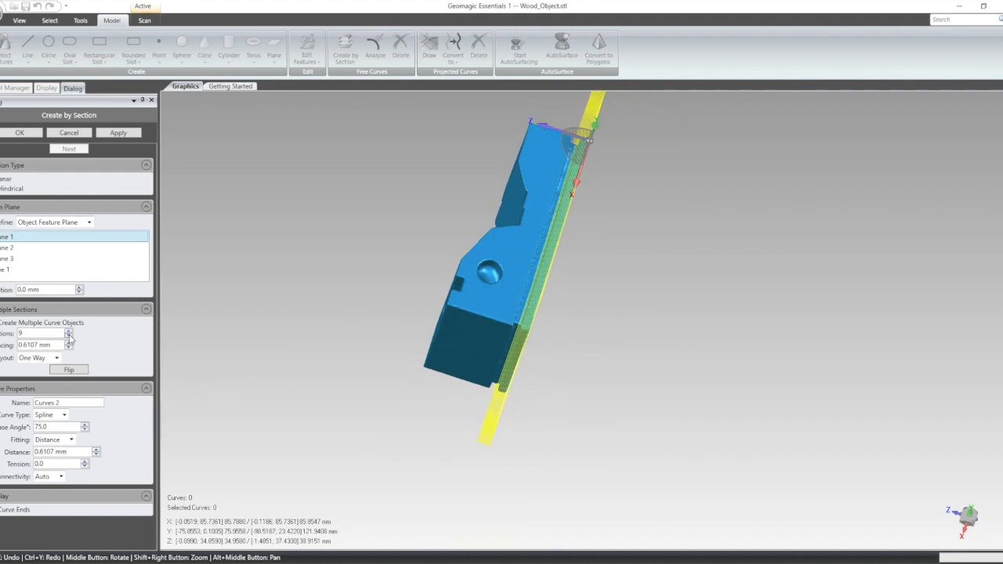
pyautogui.click(69, 336)
pyautogui.moveTo(56, 346); pyautogui.dragTo(1, 350)
pyautogui.write('3')
pyautogui.press('Return')
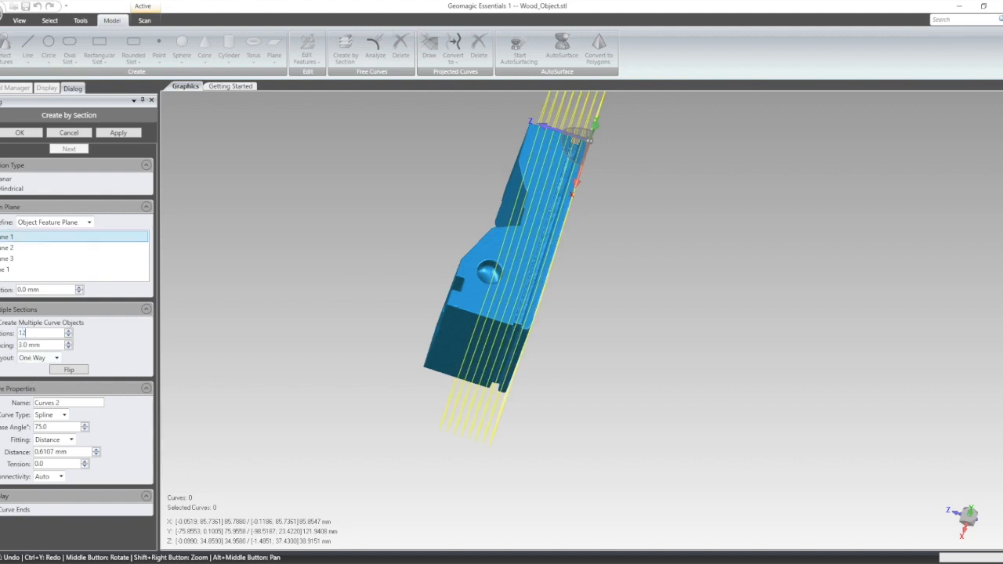
pyautogui.press('Return')
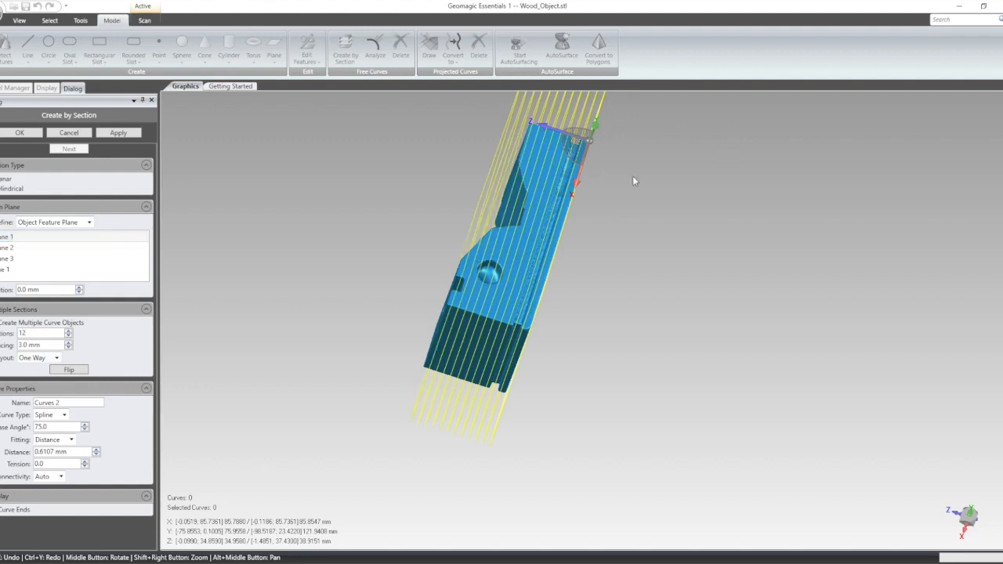
pyautogui.moveTo(416, 170); pyautogui.dragTo(497, 161, button='middle')
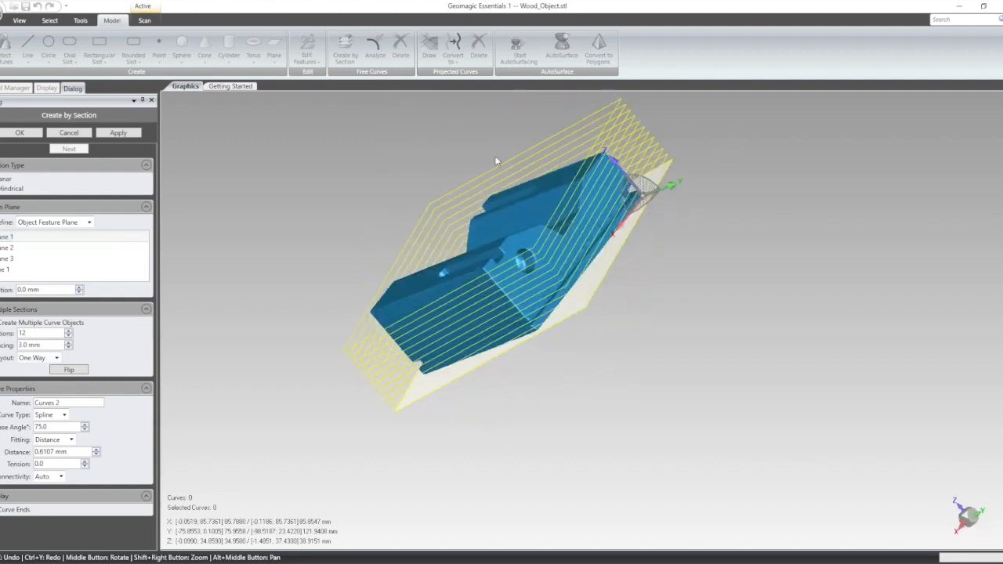
# Generate the spline section curves from Plane 1 on the mesh, inspect them, and finish the section command
pyautogui.scroll(3, 470, 278)
pyautogui.moveTo(470, 278); pyautogui.dragTo(292, 350, button='middle')
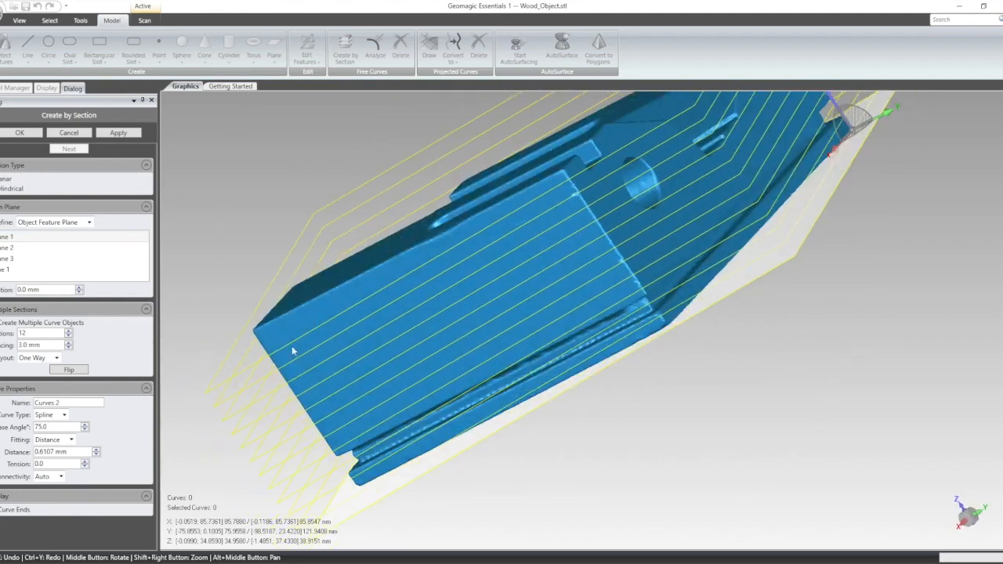
pyautogui.click(124, 134)
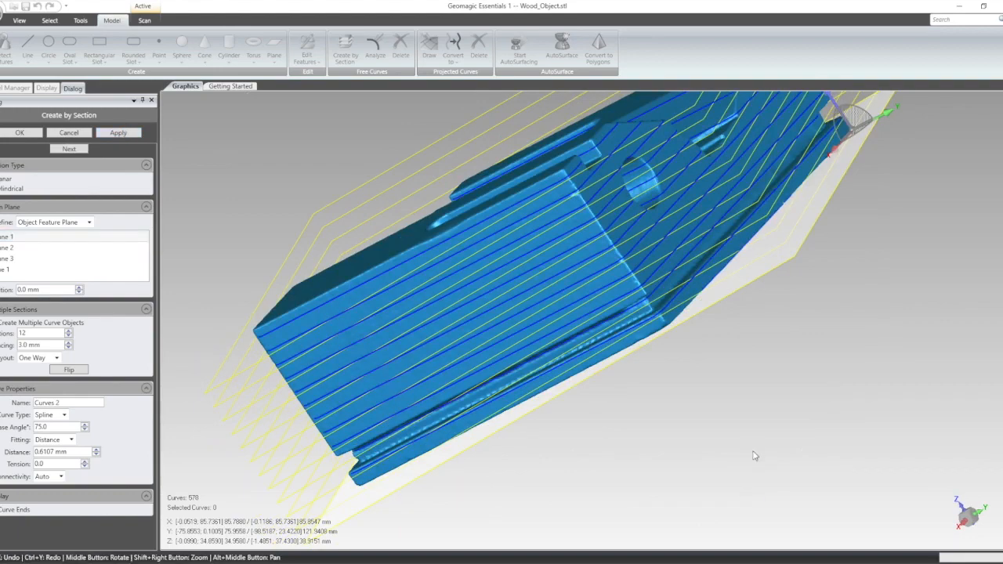
pyautogui.moveTo(715, 425); pyautogui.dragTo(590, 310, button='middle')
pyautogui.scroll(3, 694, 296)
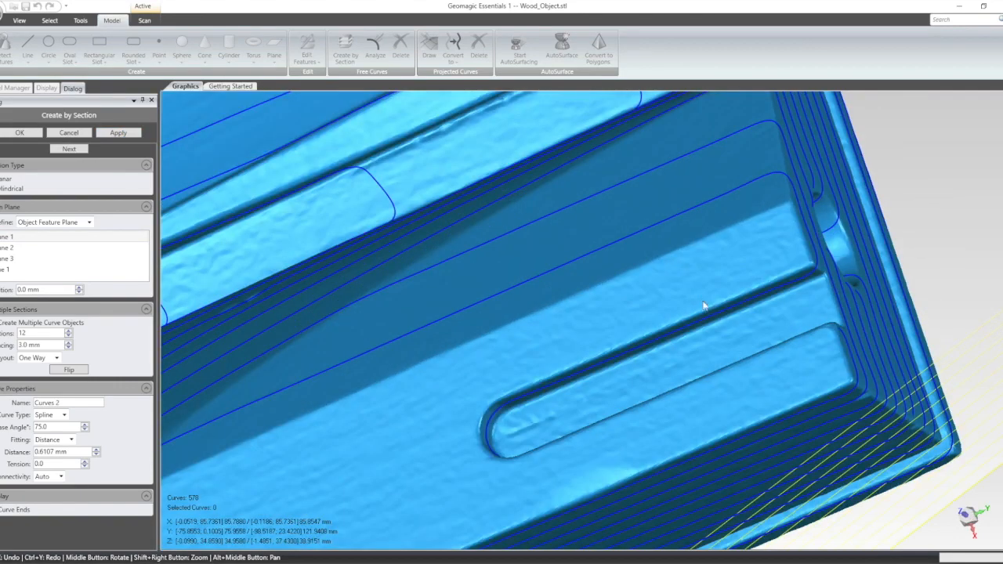
pyautogui.scroll(-5, 647, 253)
pyautogui.moveTo(648, 253); pyautogui.dragTo(833, 206, button='middle')
pyautogui.click(17, 134)
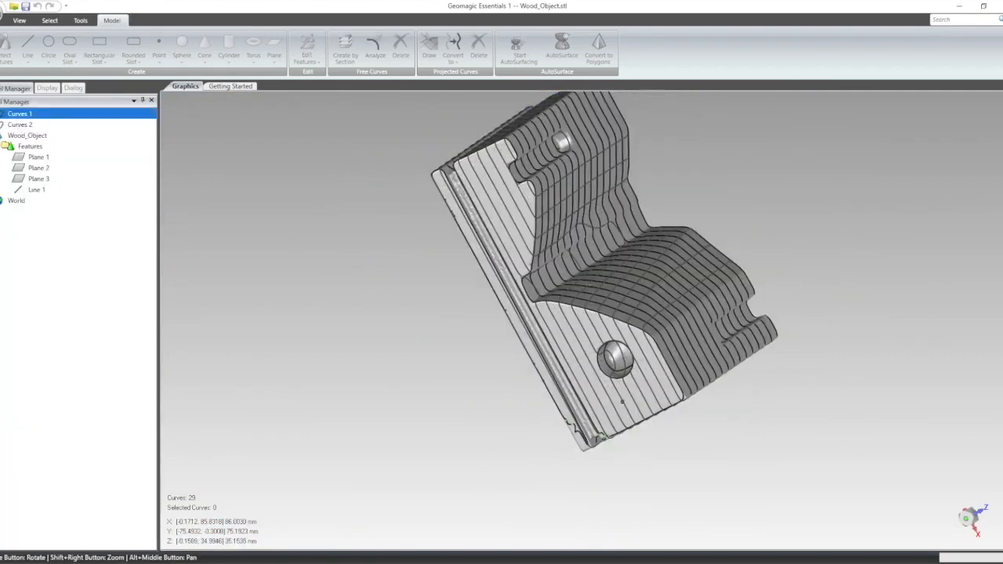
pyautogui.moveTo(801, 222); pyautogui.dragTo(640, 205, button='middle')
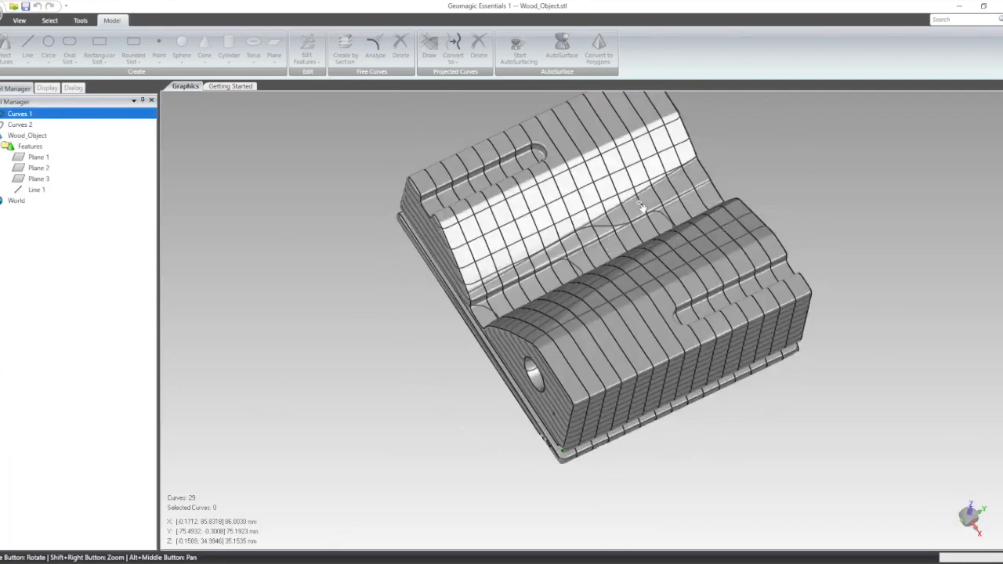
# Set up saving the Curves 1 group in the Webinar folder as an IGES file named Curve1
pyautogui.rightClick(23, 119)
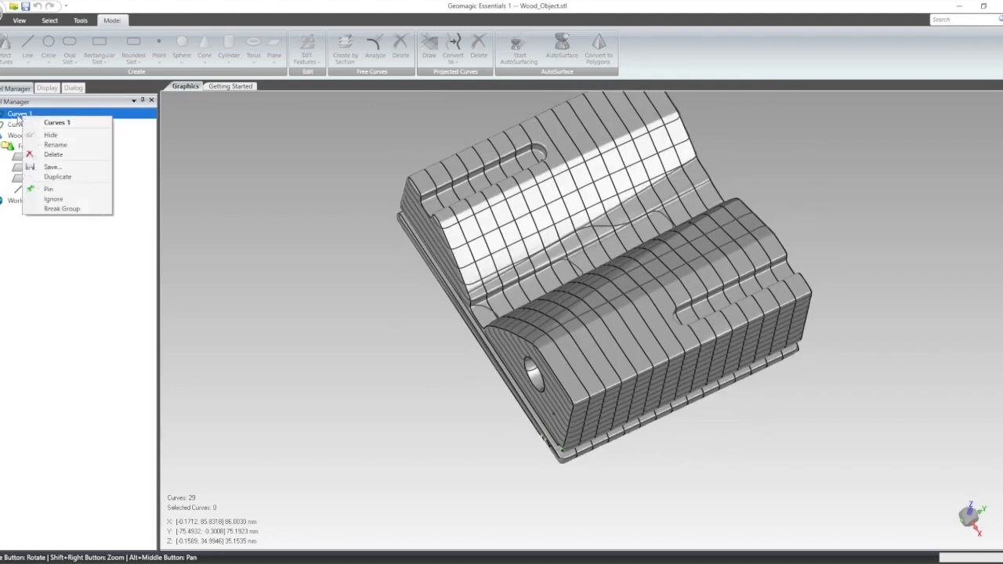
pyautogui.click(51, 168)
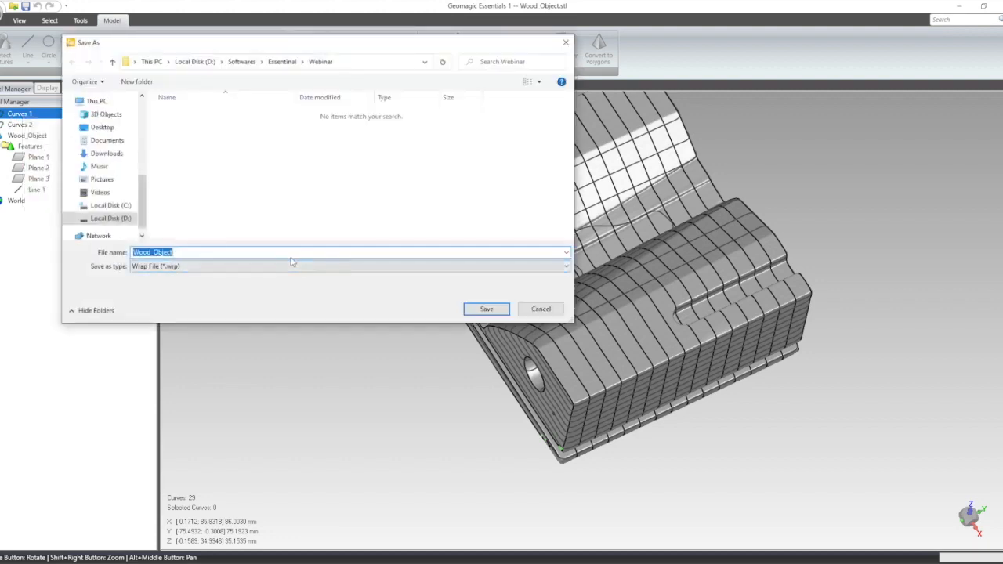
pyautogui.click(266, 252)
pyautogui.click(222, 267)
pyautogui.click(222, 271)
pyautogui.doubleClick(147, 253)
pyautogui.write('Curve')
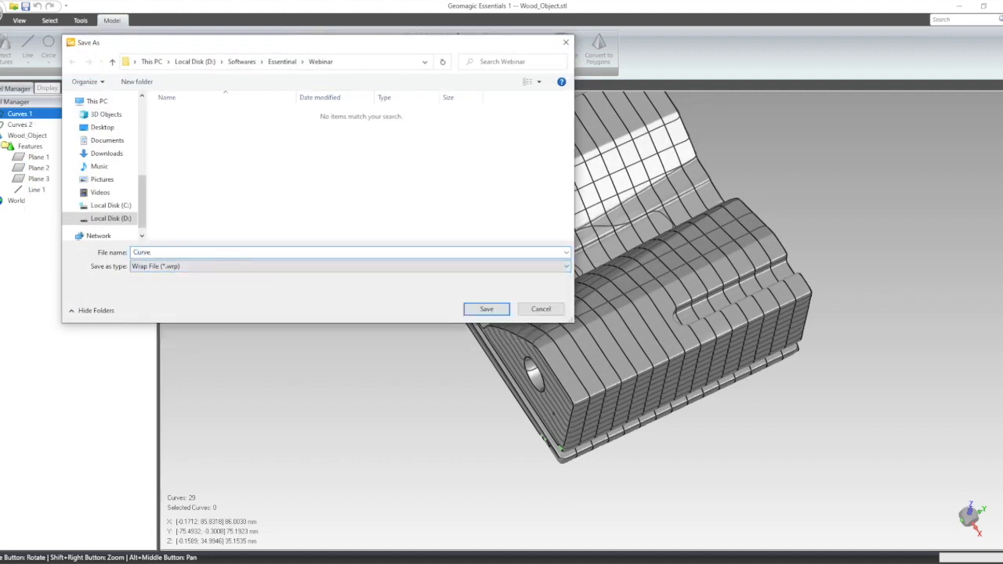
pyautogui.click(278, 270)
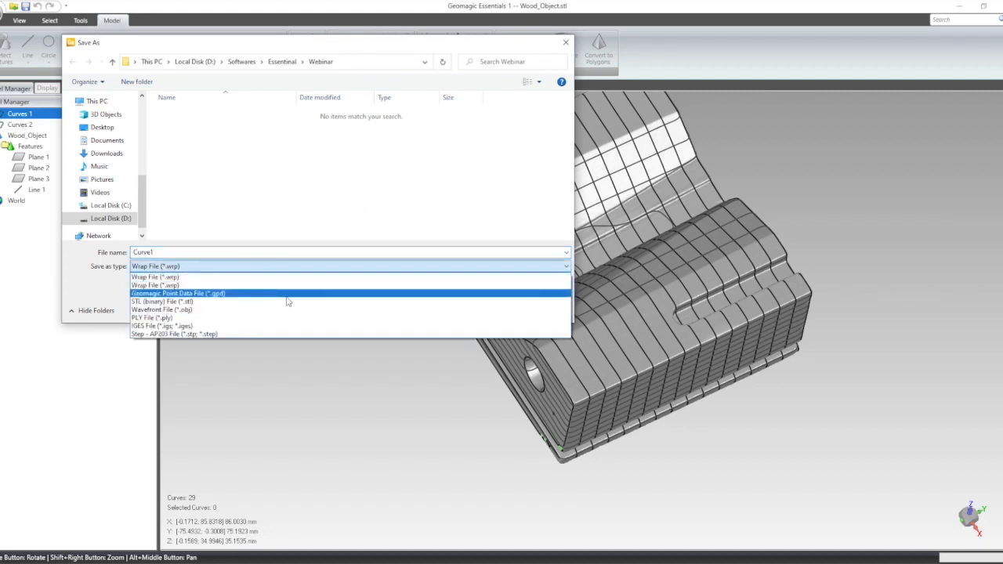
pyautogui.click(160, 326)
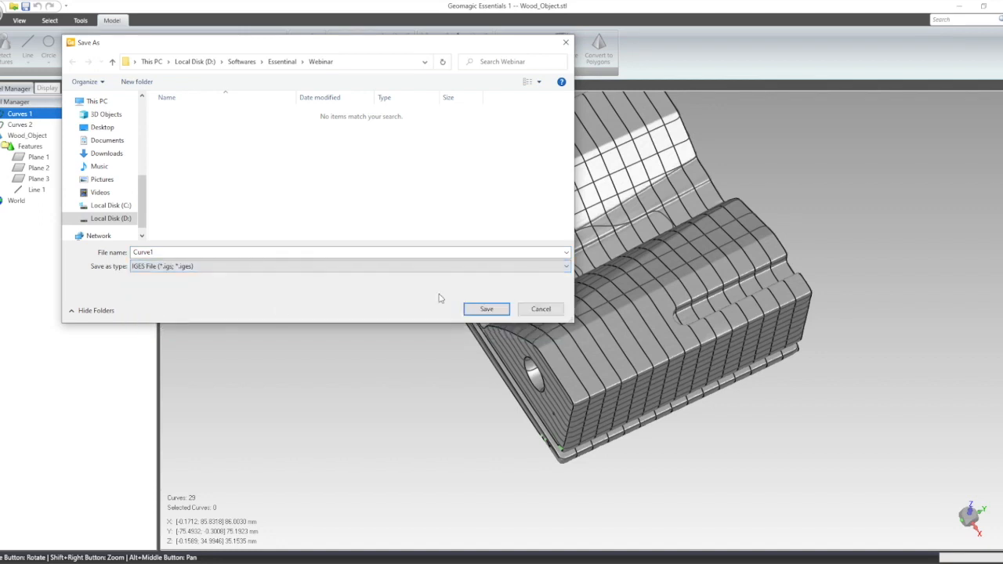
# Export the Curve1 file's curve objects with the Export Single File option enabled
pyautogui.click(486, 309)
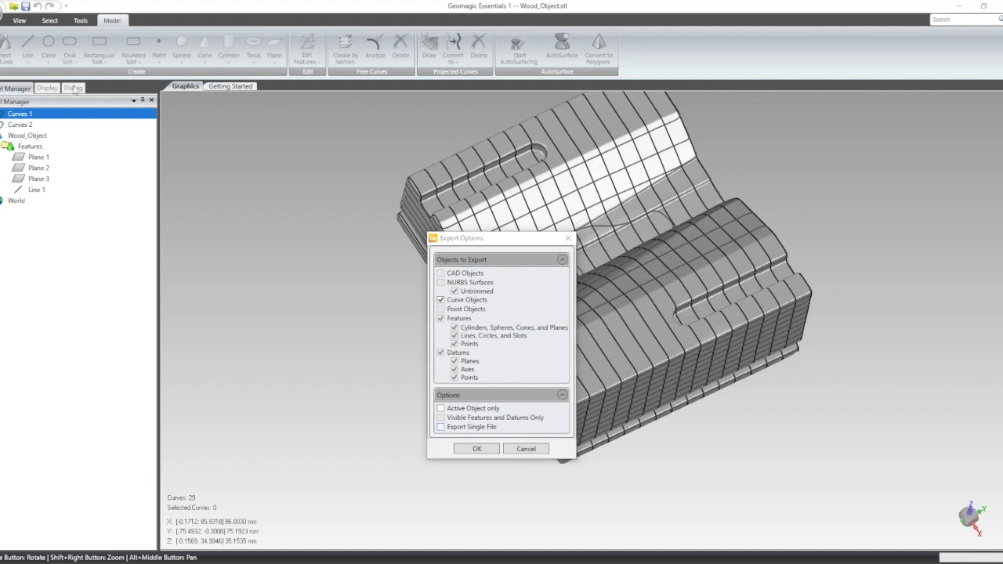
pyautogui.click(443, 428)
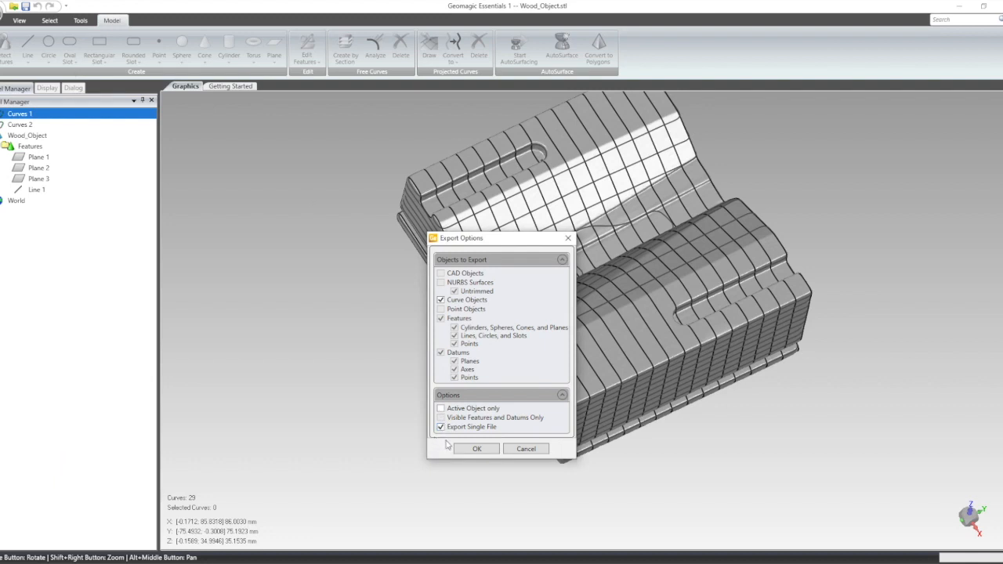
pyautogui.click(466, 449)
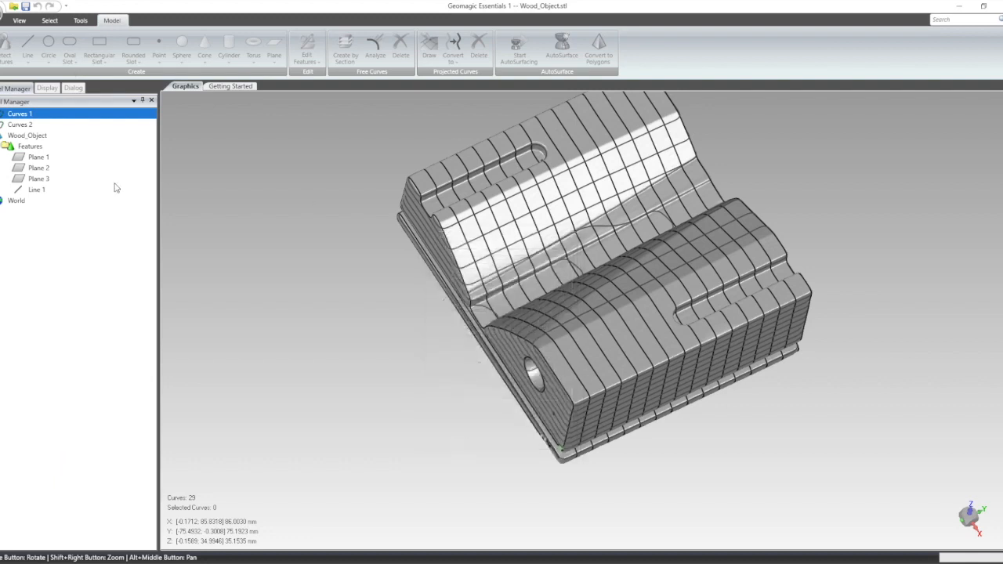
# Set up saving the Curves 2 group in the same folder as an IGES file named Curve2
pyautogui.click(20, 125)
pyautogui.rightClick(19, 125)
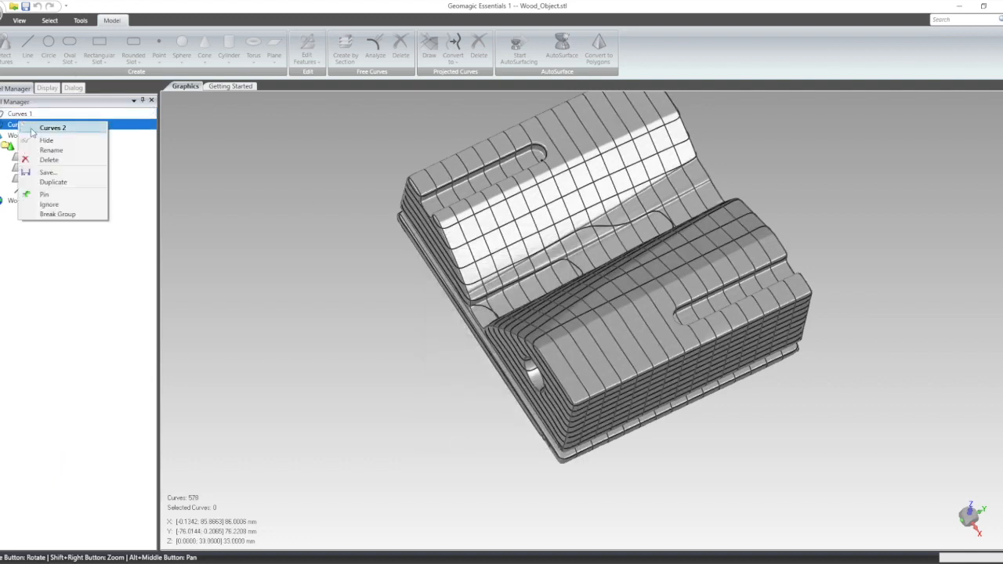
pyautogui.click(46, 172)
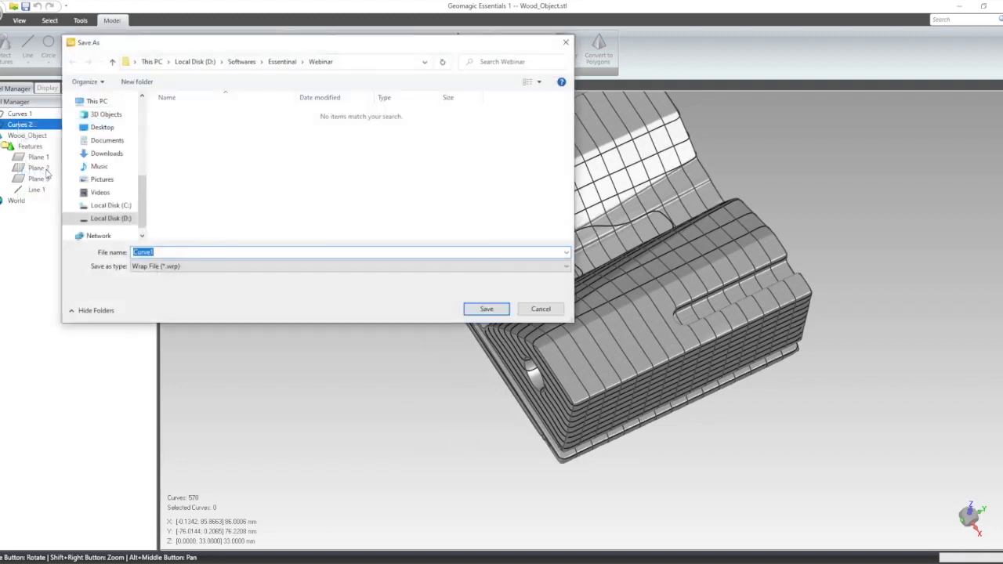
pyautogui.click(243, 267)
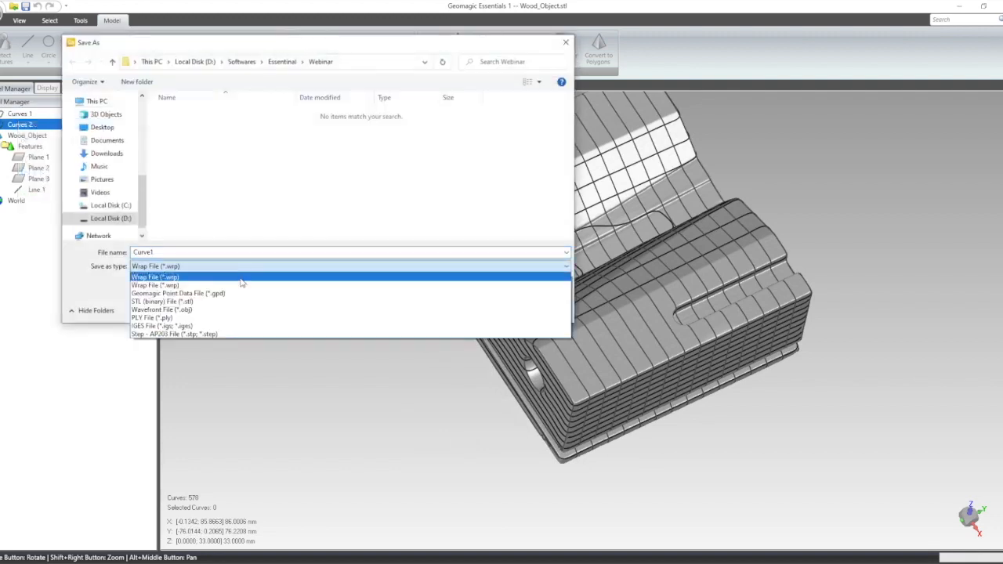
pyautogui.click(238, 326)
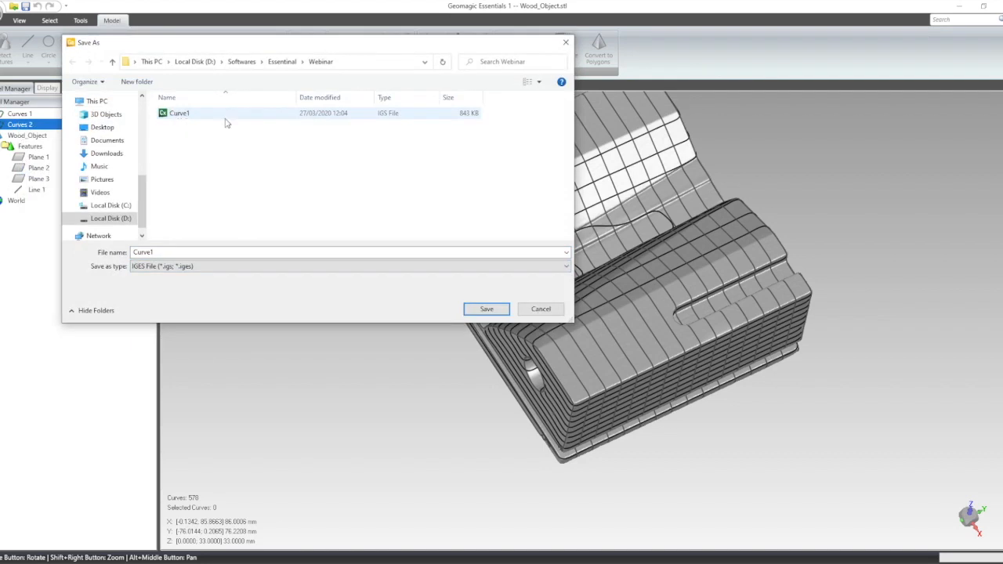
pyautogui.click(474, 309)
pyautogui.click(583, 290)
pyautogui.click(156, 252)
pyautogui.press('BackSpace')
pyautogui.write('2')
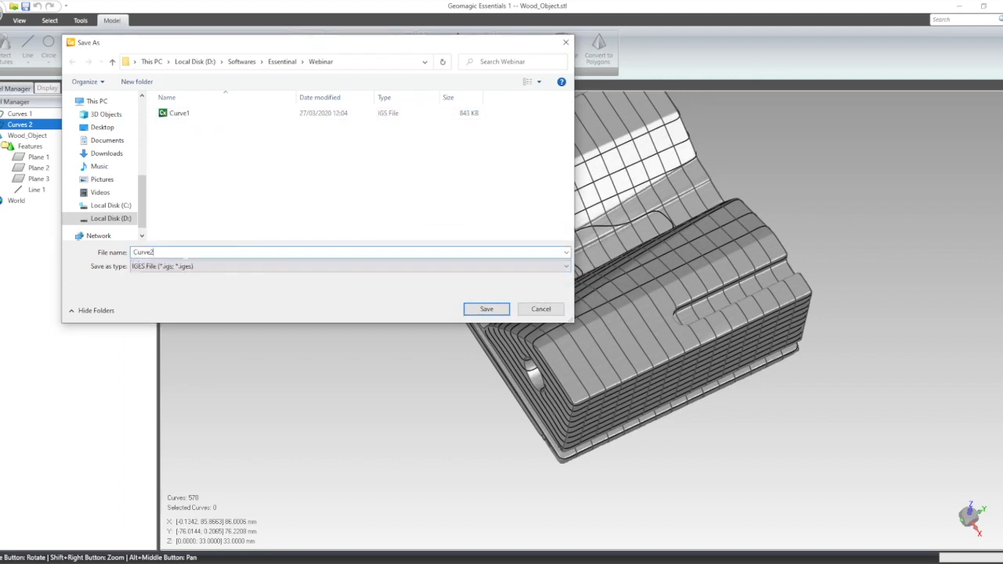
# Export Curve2 with Export Single File disabled, and check the exported files in the Webinar folder
pyautogui.click(487, 309)
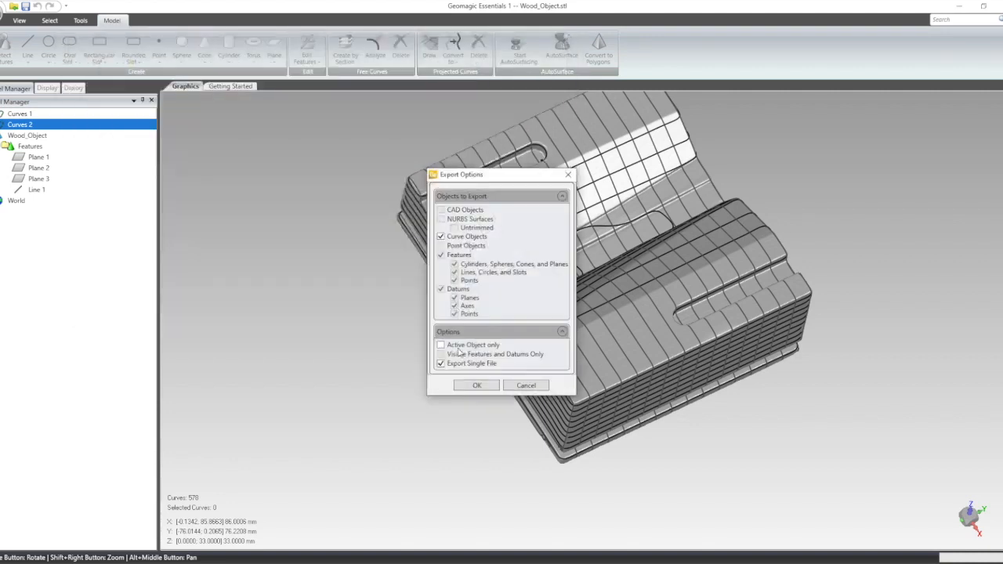
pyautogui.click(442, 365)
pyautogui.click(478, 385)
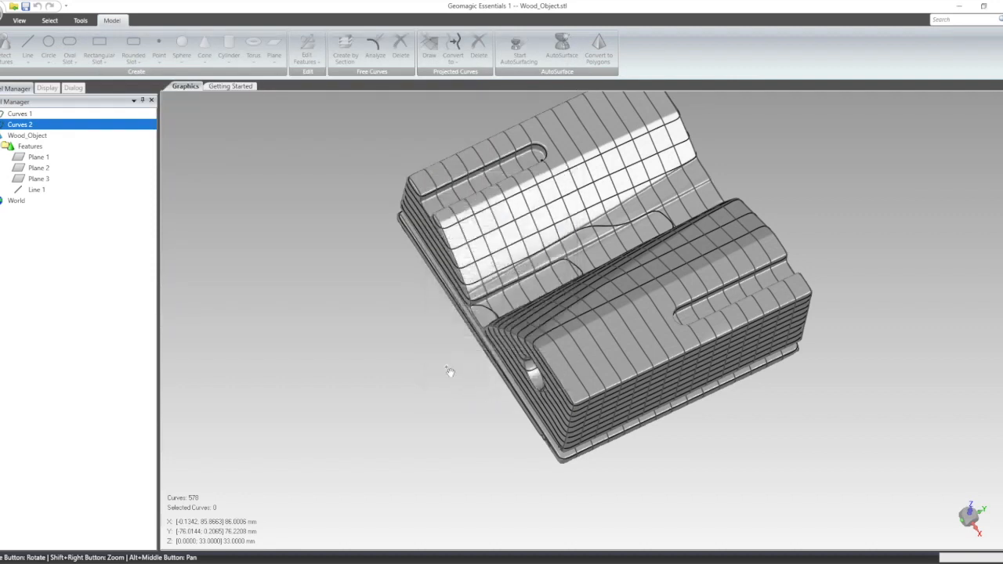
pyautogui.click(370, 561)
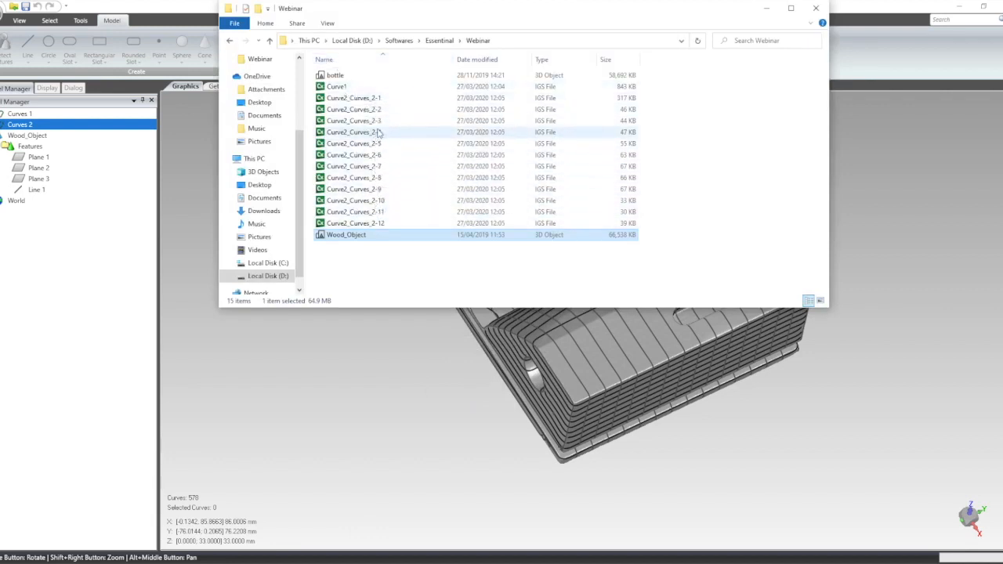
pyautogui.click(767, 8)
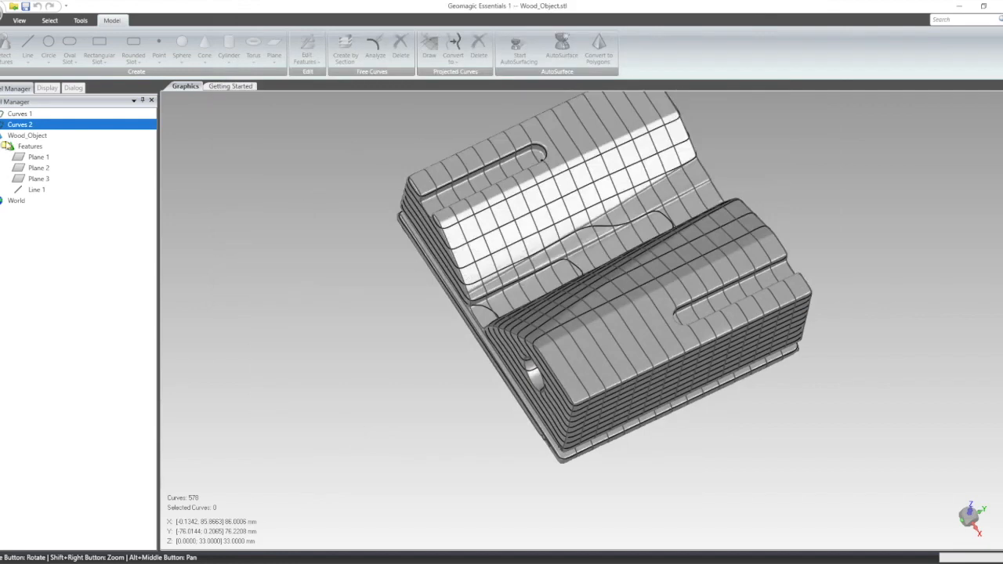
# Select the Curves 1 and Curves 2 groups together and view both on the mesh
pyautogui.click(8, 138)
pyautogui.moveTo(830, 289); pyautogui.dragTo(761, 219, button='middle')
pyautogui.click(22, 114)
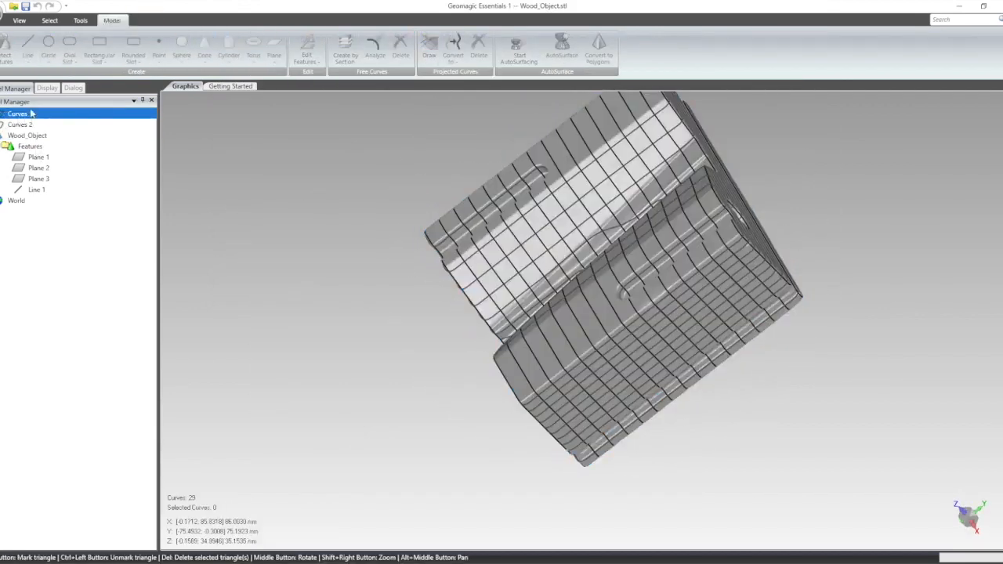
pyautogui.keyDown('ctrl'); pyautogui.click(35, 126); pyautogui.keyUp('ctrl')
pyautogui.rightClick(27, 125)
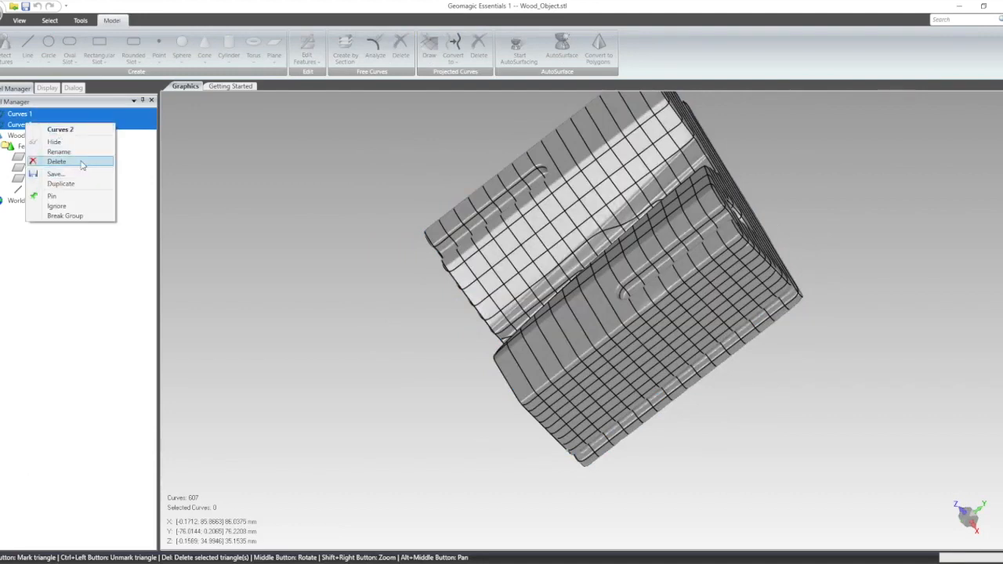
# Activate the Wood_Object mesh and compute its volume
pyautogui.click(16, 136)
pyautogui.moveTo(474, 221); pyautogui.dragTo(329, 381, button='middle')
pyautogui.scroll(2, 506, 380)
pyautogui.scroll(-4, 432, 424)
pyautogui.scroll(1, 728, 356)
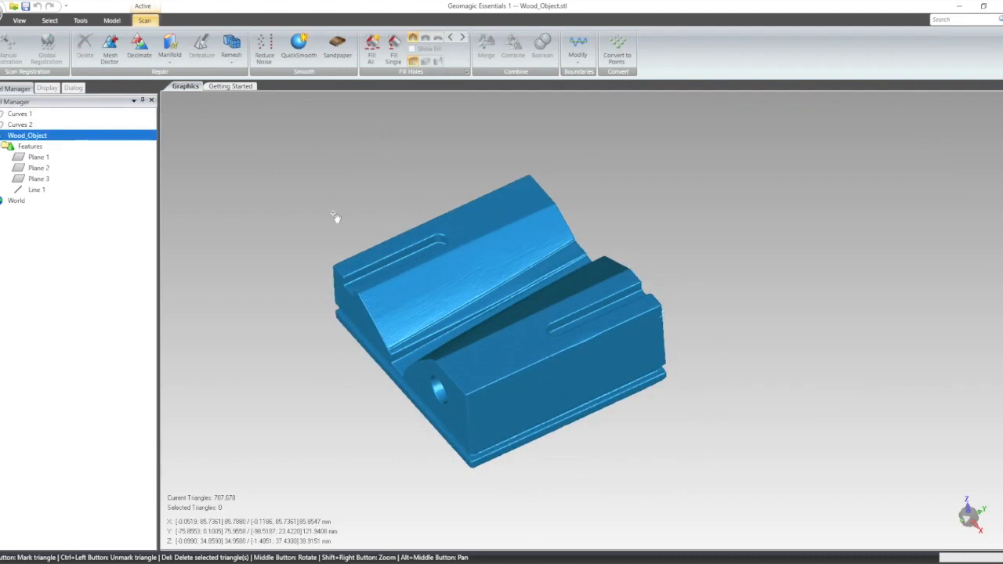
pyautogui.click(112, 20)
pyautogui.click(88, 21)
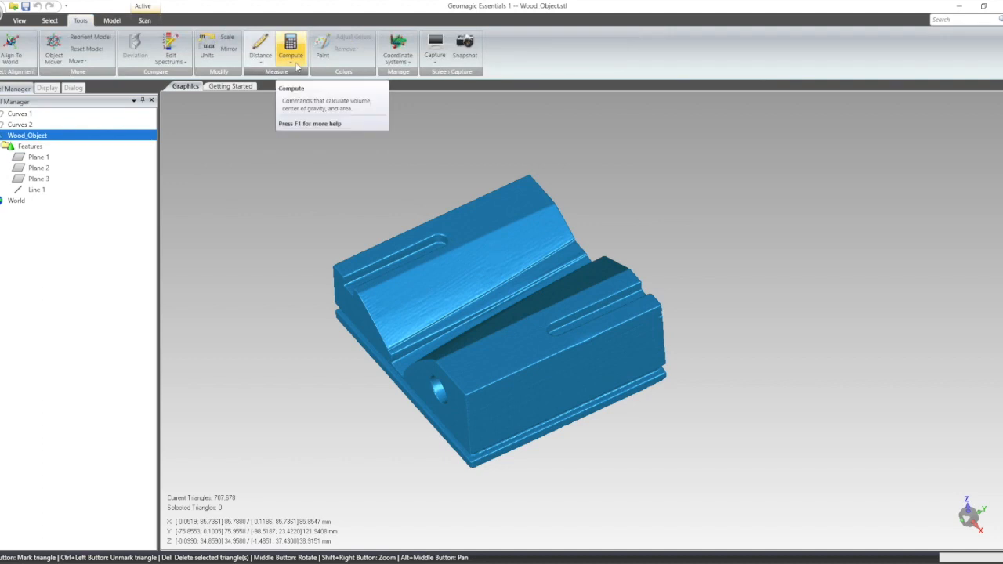
pyautogui.click(295, 63)
pyautogui.click(316, 74)
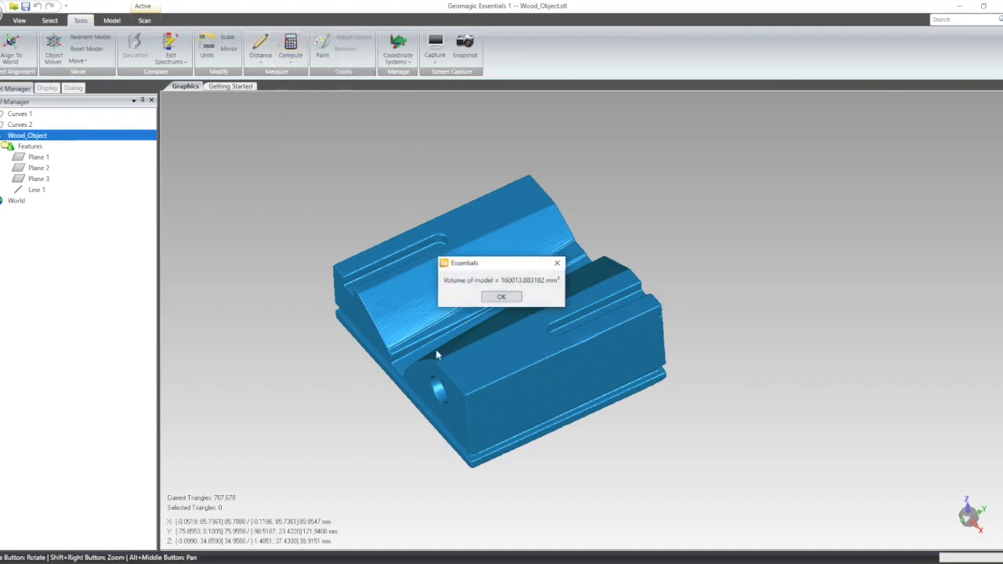
pyautogui.click(502, 297)
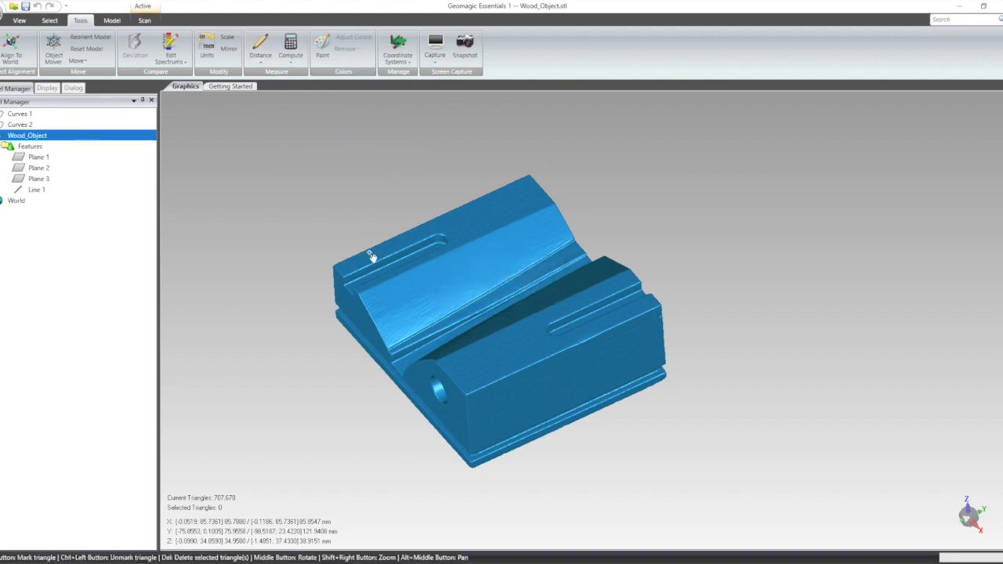
# Compute the mesh's center of gravity and create a point feature there
pyautogui.click(290, 53)
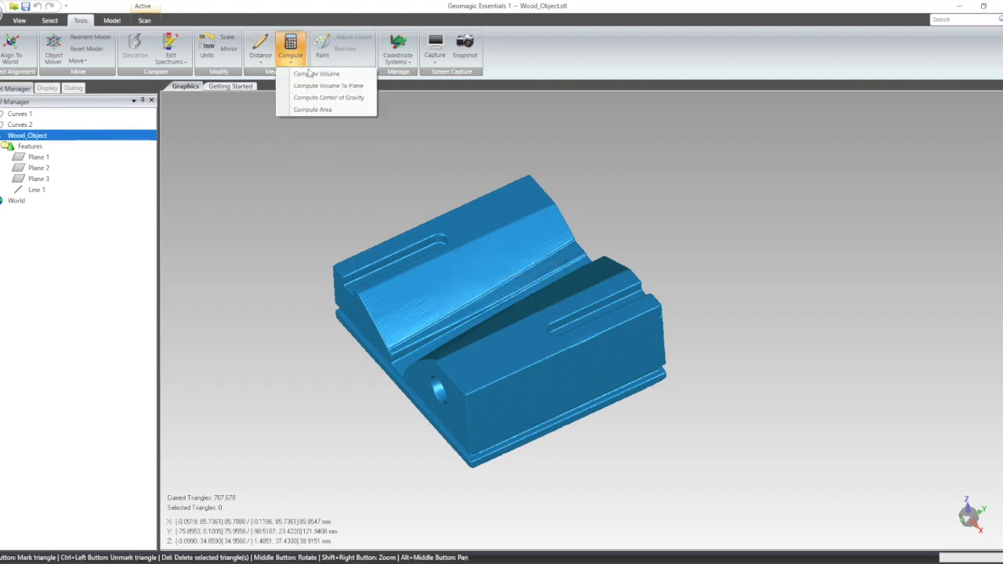
pyautogui.click(366, 100)
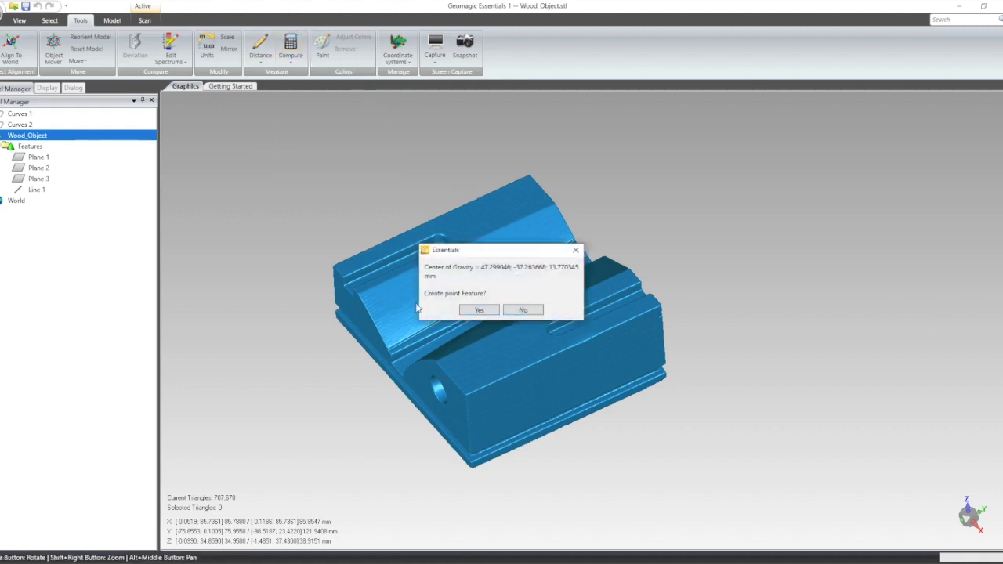
pyautogui.click(475, 310)
pyautogui.moveTo(460, 287); pyautogui.dragTo(452, 343, button='middle')
pyautogui.scroll(4, 474, 344)
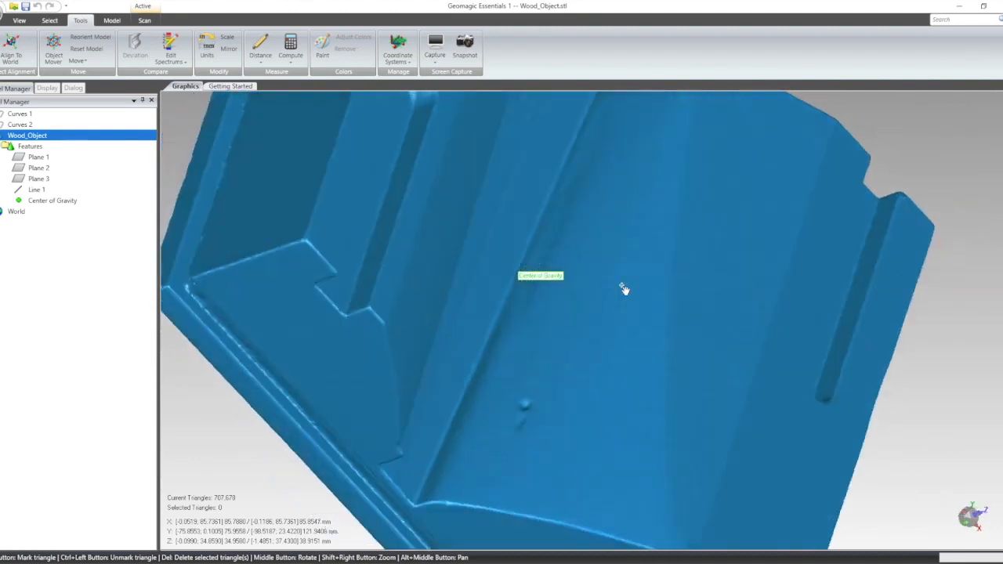
# Select the Center of Gravity feature and turn on transparency to reveal it inside the mesh
pyautogui.click(41, 203)
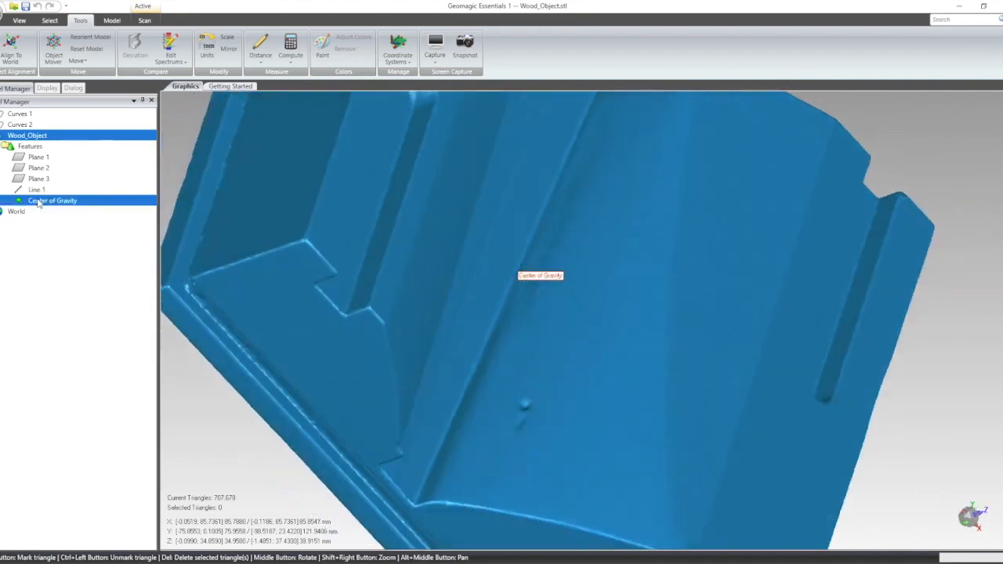
pyautogui.moveTo(630, 324); pyautogui.dragTo(450, 164, button='middle')
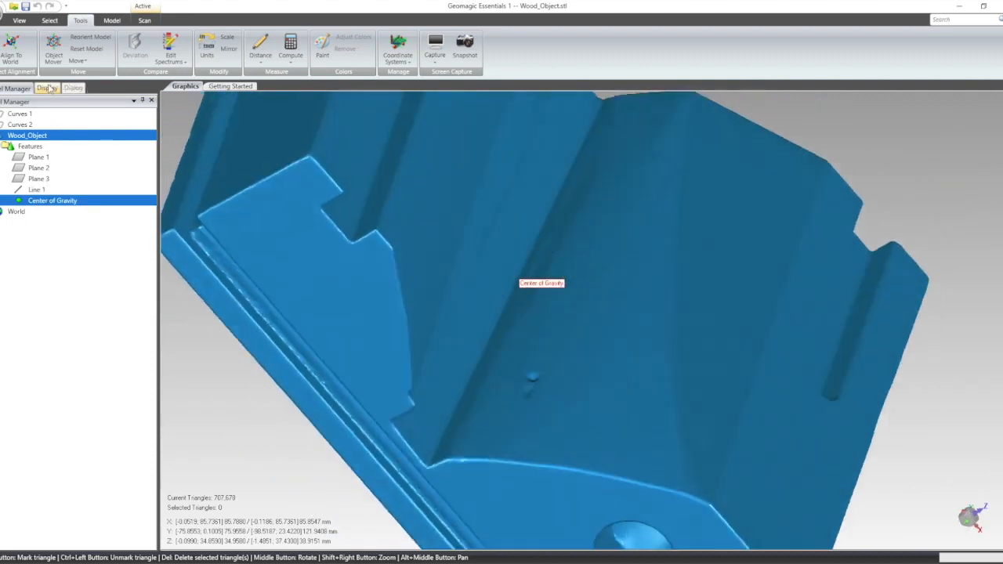
pyautogui.click(47, 88)
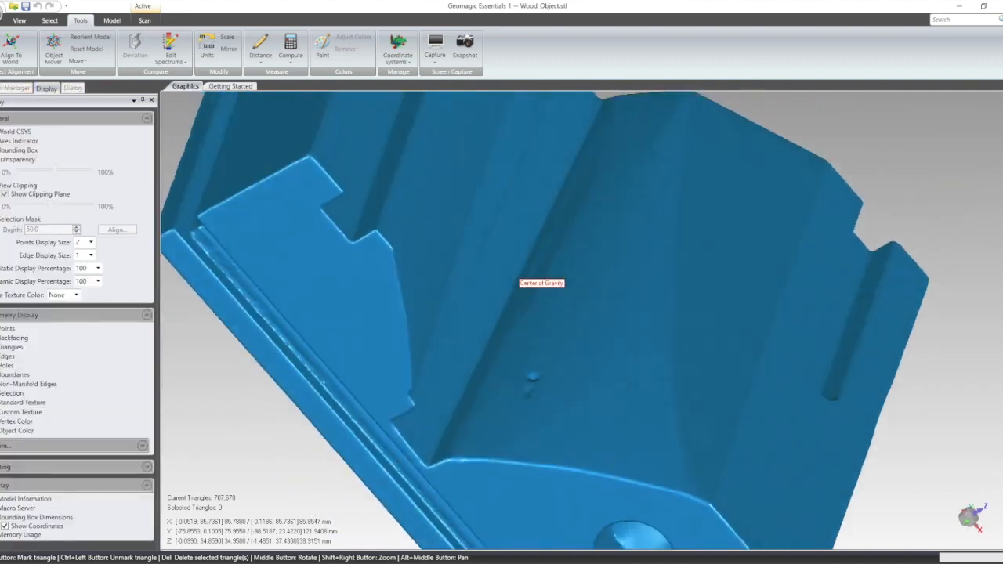
pyautogui.click(0, 160)
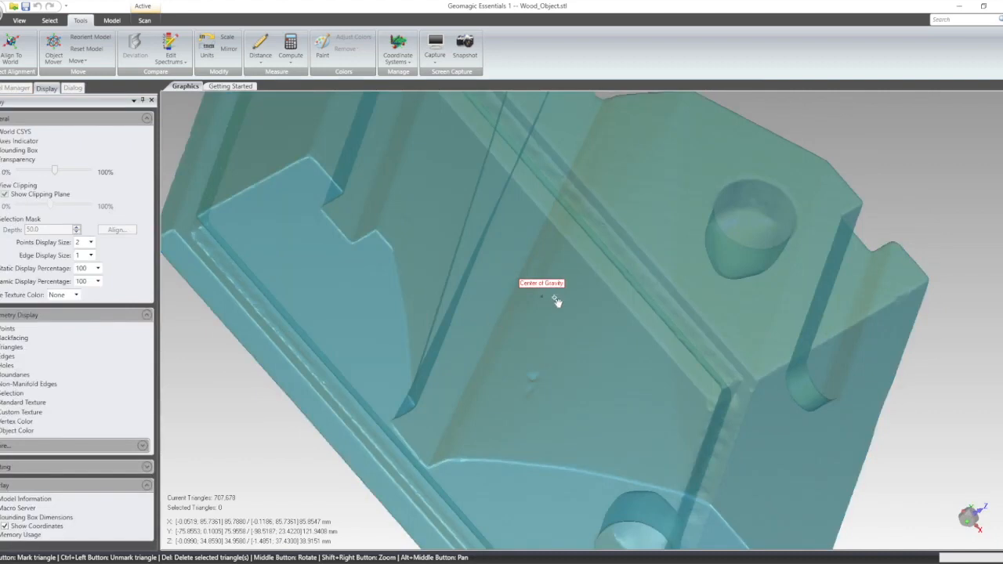
# Examine the Center of Gravity point inside the mesh and turn transparency off
pyautogui.scroll(2, 552, 305)
pyautogui.scroll(1, 553, 304)
pyautogui.scroll(-6, 595, 340)
pyautogui.moveTo(596, 340); pyautogui.dragTo(335, 258, button='middle')
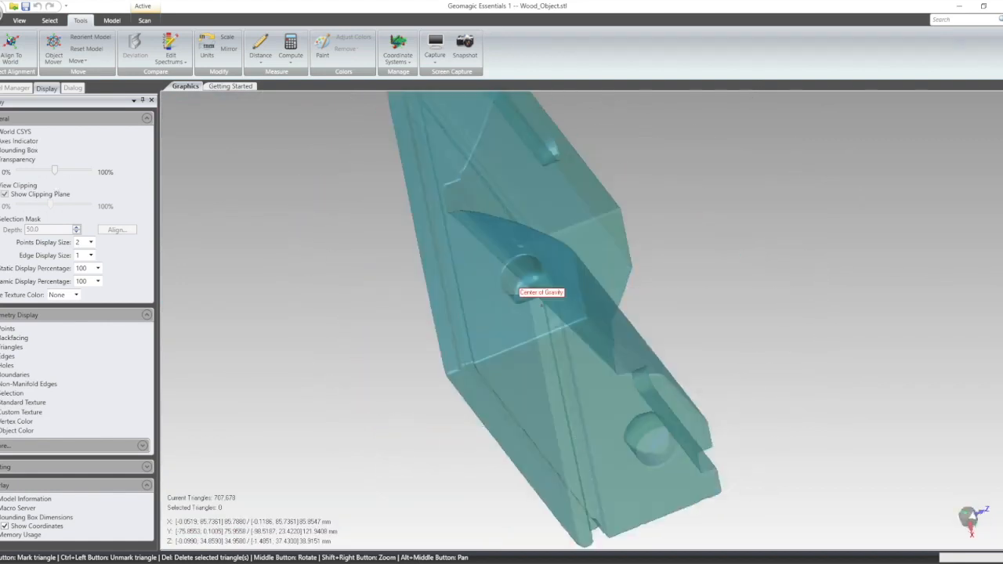
pyautogui.click(2, 160)
pyautogui.click(16, 88)
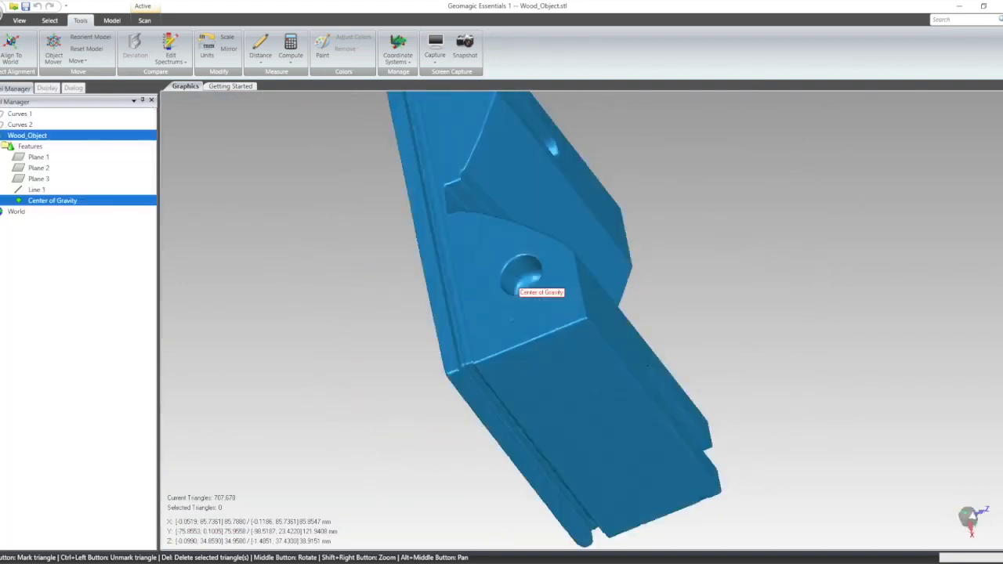
pyautogui.moveTo(712, 269); pyautogui.dragTo(652, 254, button='middle')
pyautogui.moveTo(333, 289); pyautogui.dragTo(323, 269, button='middle')
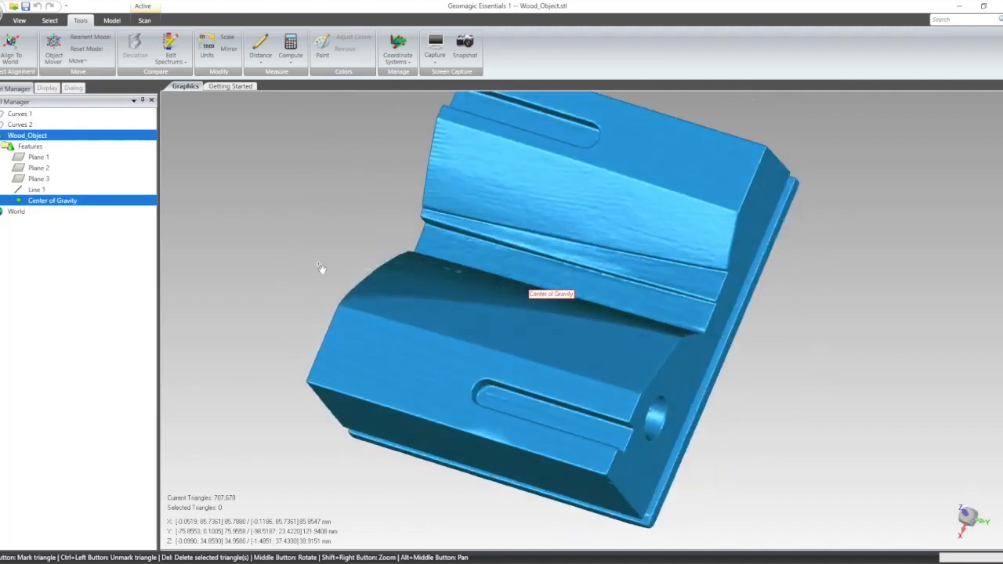
# Start autosurfacing on the Wood_Object mesh and generate a NURBS surface model with the preset AutoSurface options
pyautogui.click(146, 19)
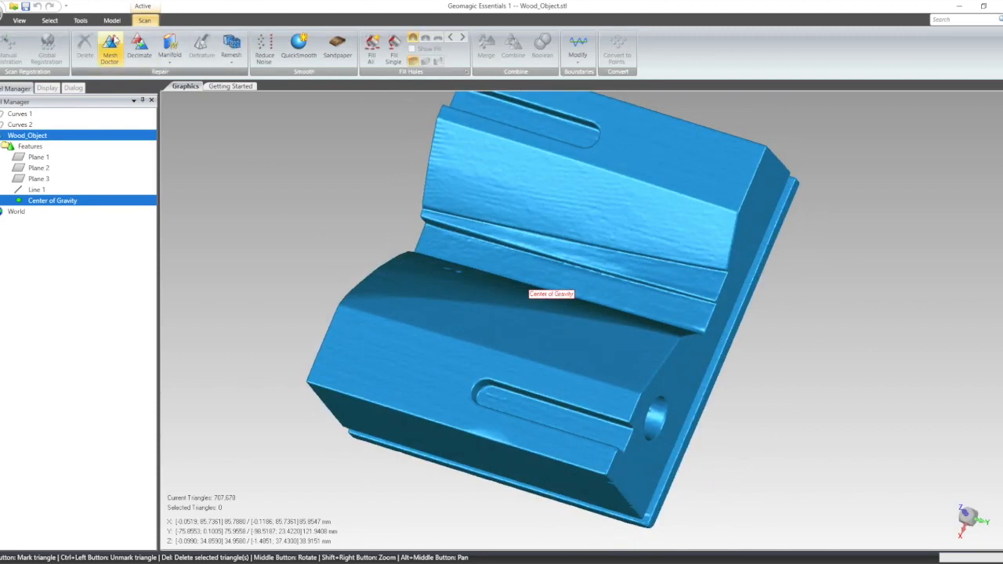
pyautogui.click(113, 20)
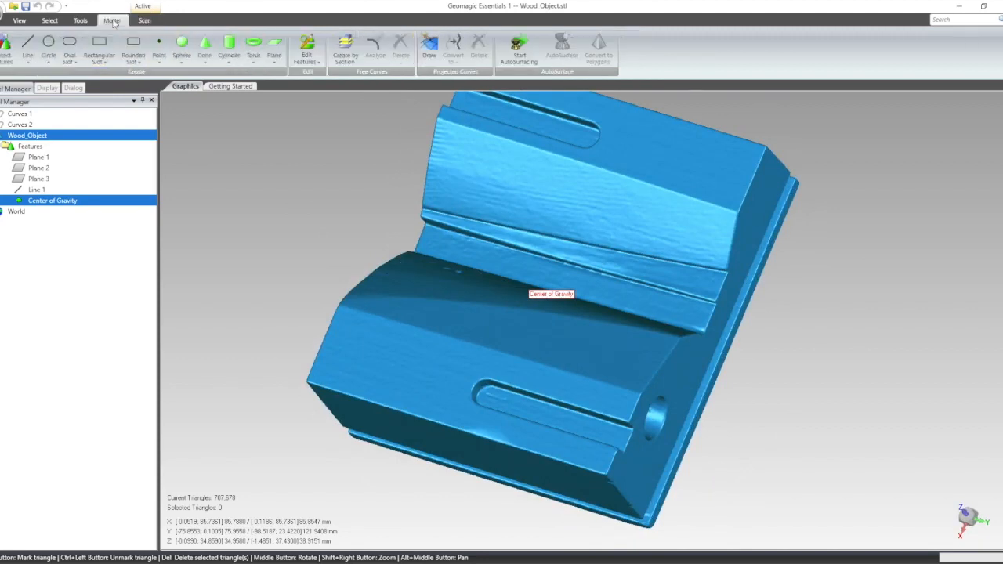
pyautogui.click(514, 54)
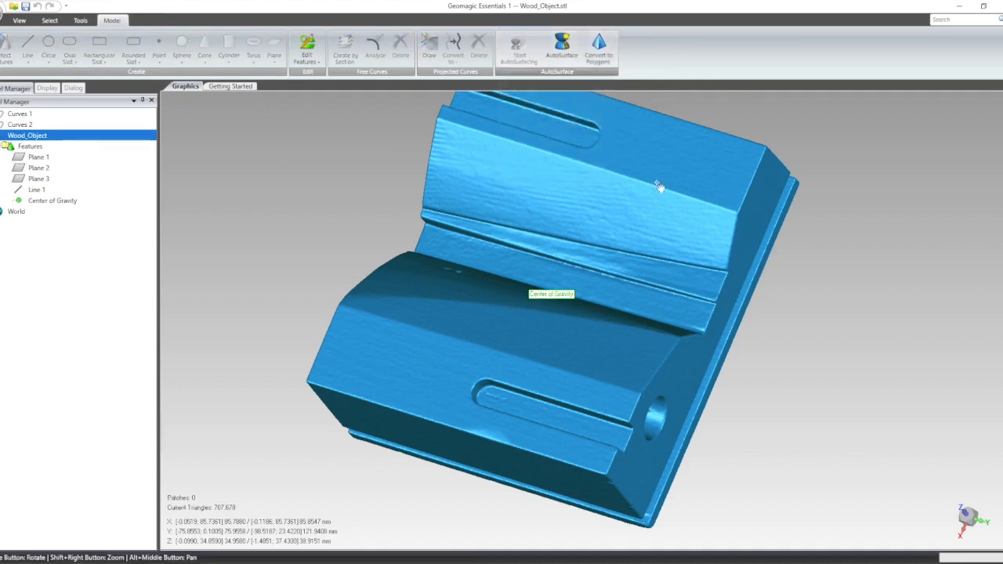
pyautogui.moveTo(596, 196); pyautogui.dragTo(628, 226, button='middle')
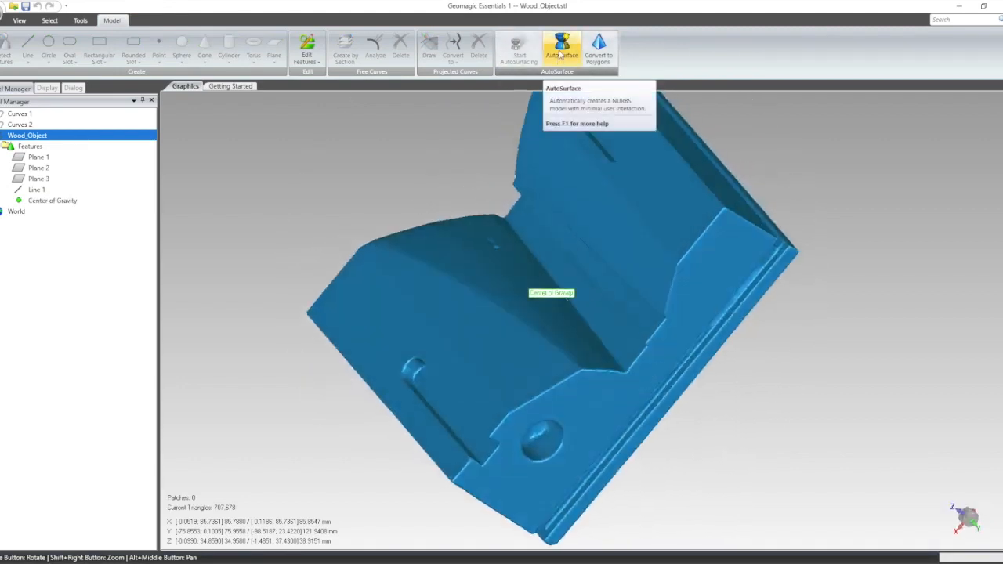
pyautogui.click(562, 52)
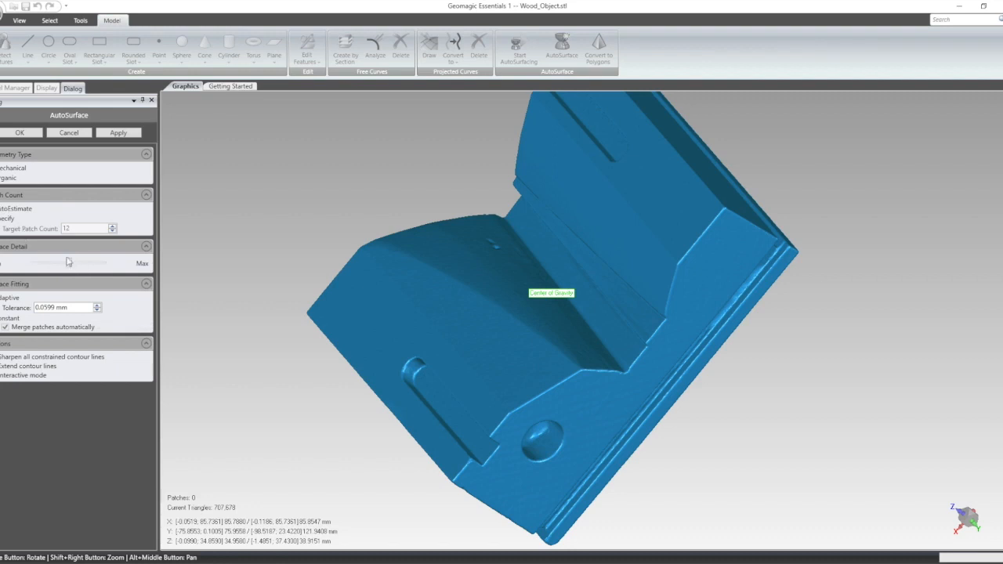
pyautogui.click(118, 133)
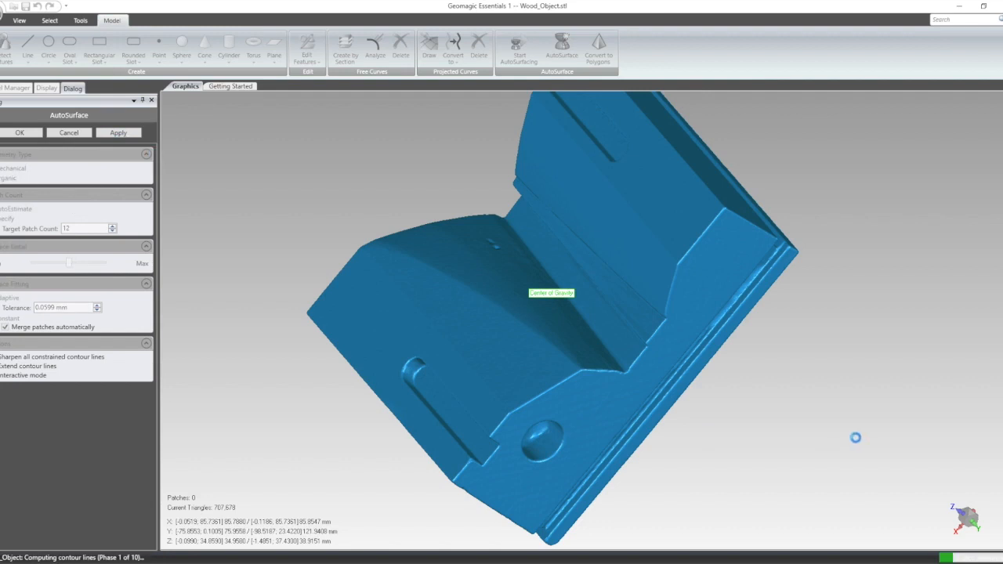
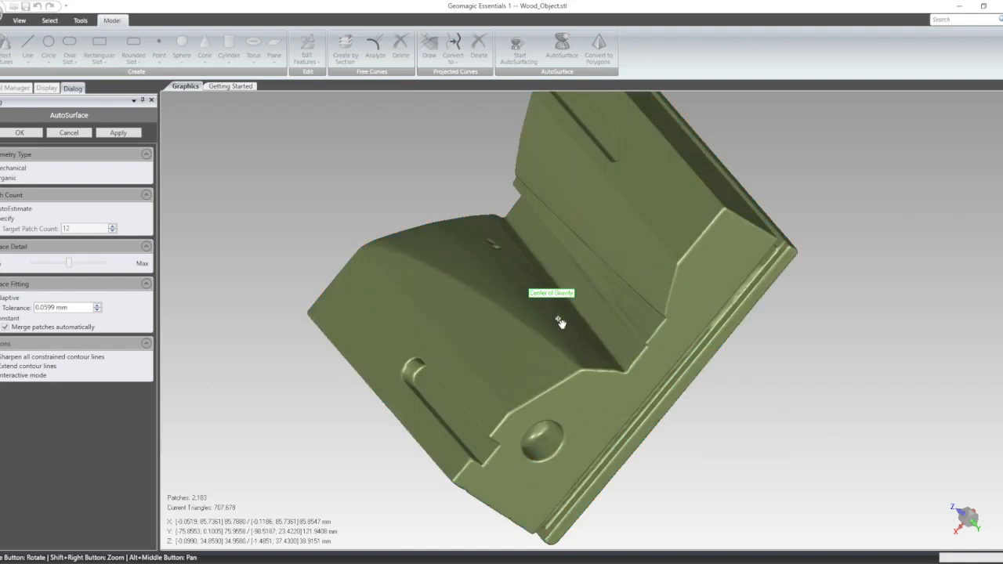
pyautogui.moveTo(476, 322); pyautogui.dragTo(705, 302, button='middle')
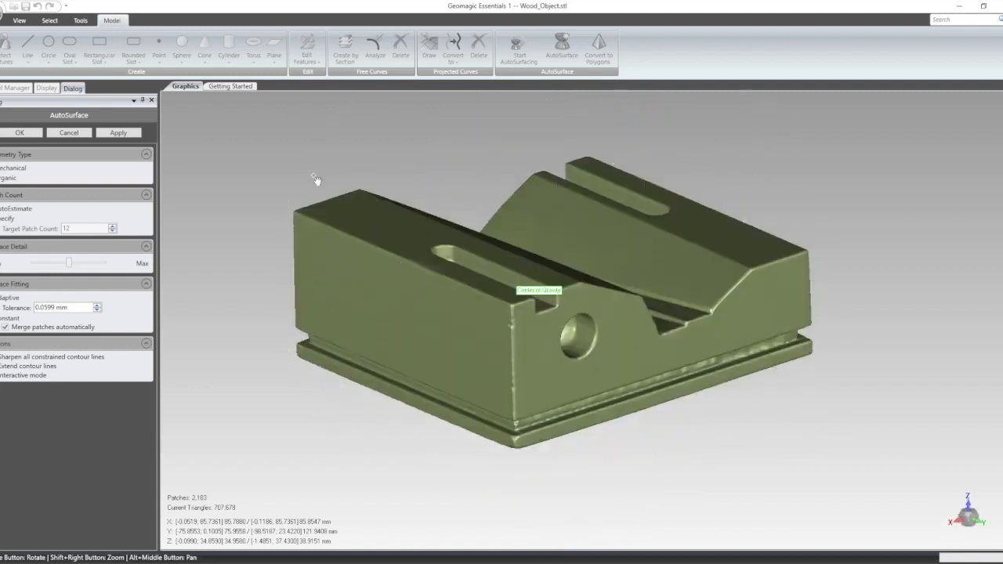
pyautogui.click(18, 133)
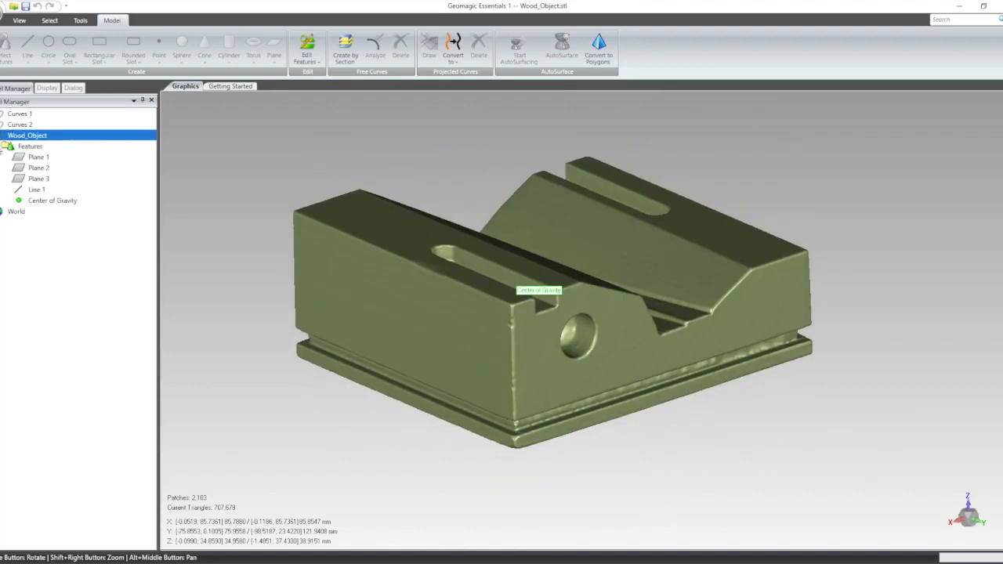
# Save the surfaced Wood_Object as a Step - AP203 file named Wood_Object in the Webinar folder
pyautogui.click(1, 148)
pyautogui.click(0, 137)
pyautogui.moveTo(827, 263); pyautogui.dragTo(553, 347, button='middle')
pyautogui.rightClick(23, 137)
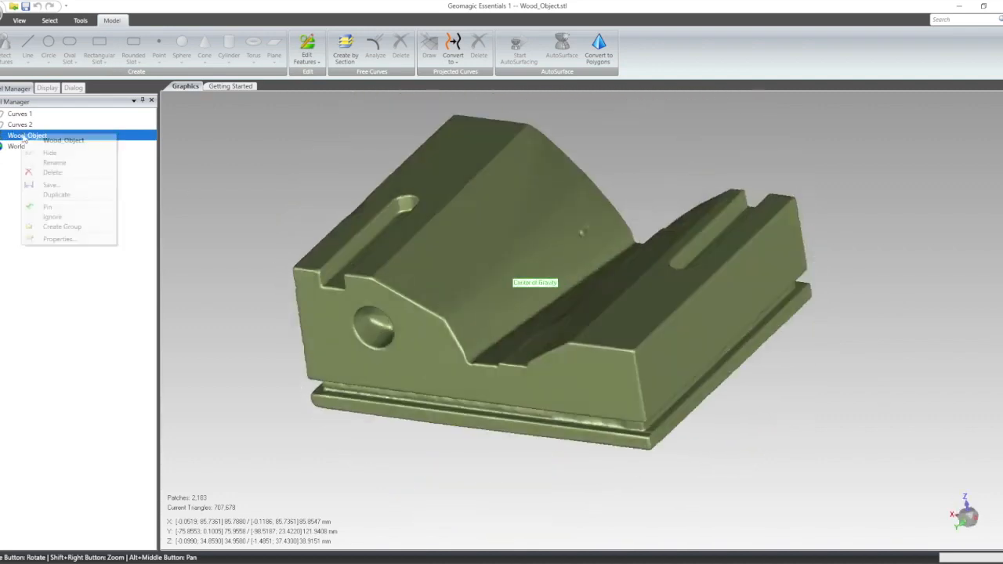
pyautogui.click(67, 184)
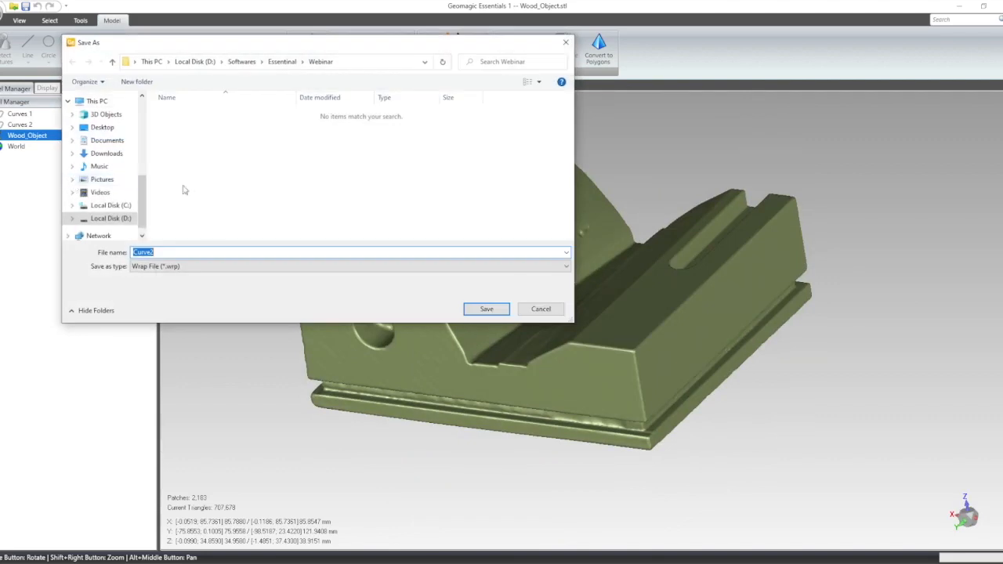
pyautogui.click(225, 268)
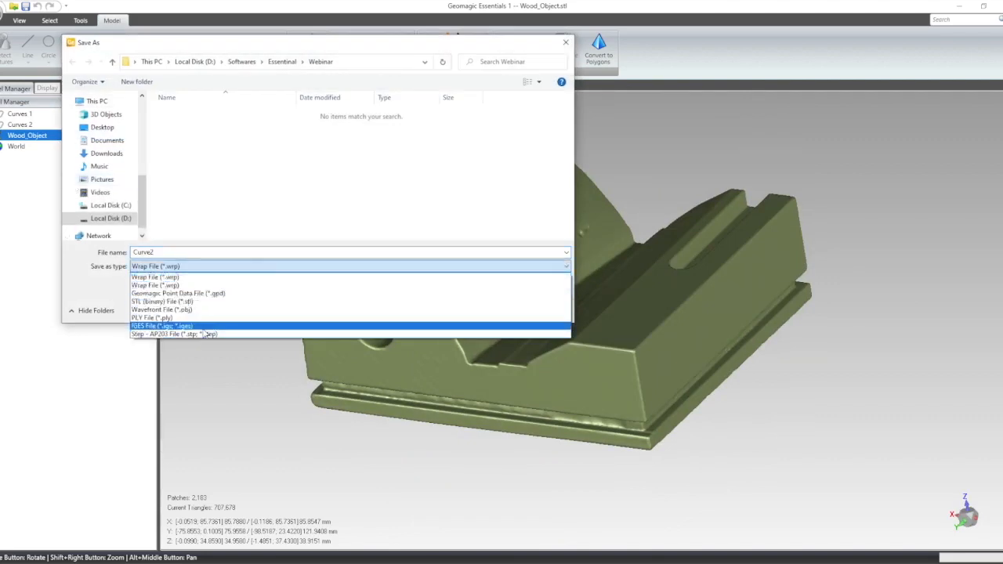
pyautogui.click(206, 336)
pyautogui.click(168, 253)
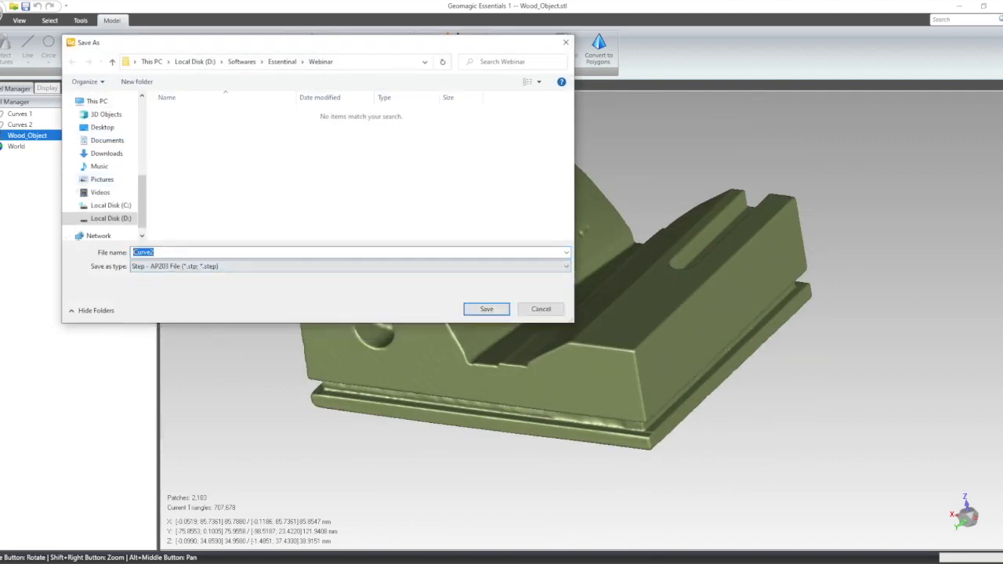
pyautogui.write('Wood_Object')
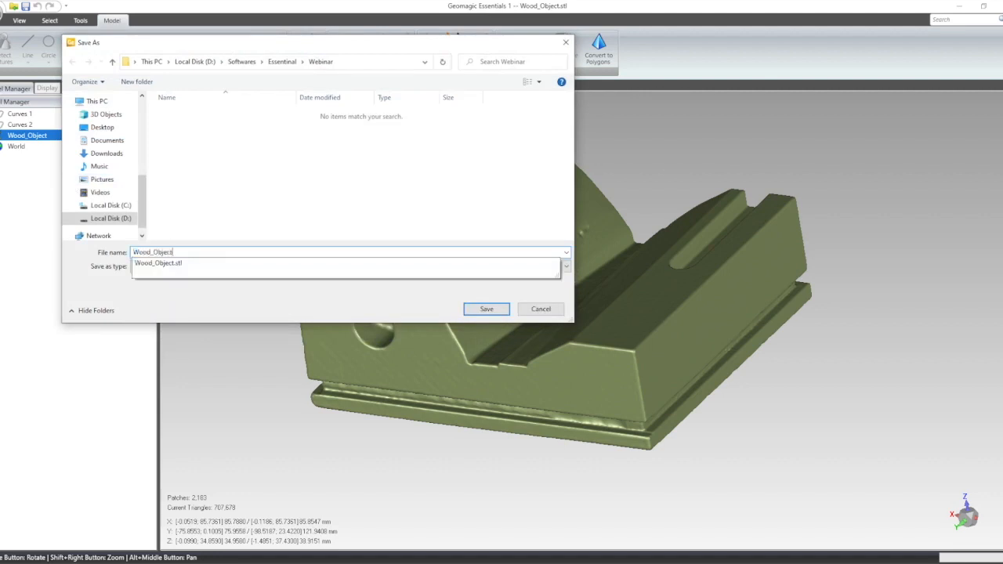
pyautogui.click(298, 221)
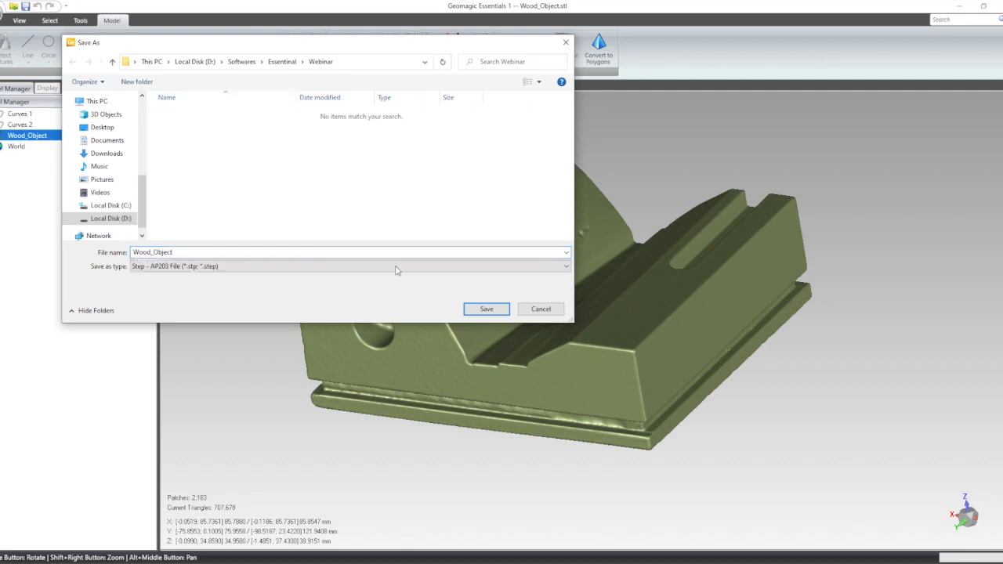
pyautogui.click(489, 310)
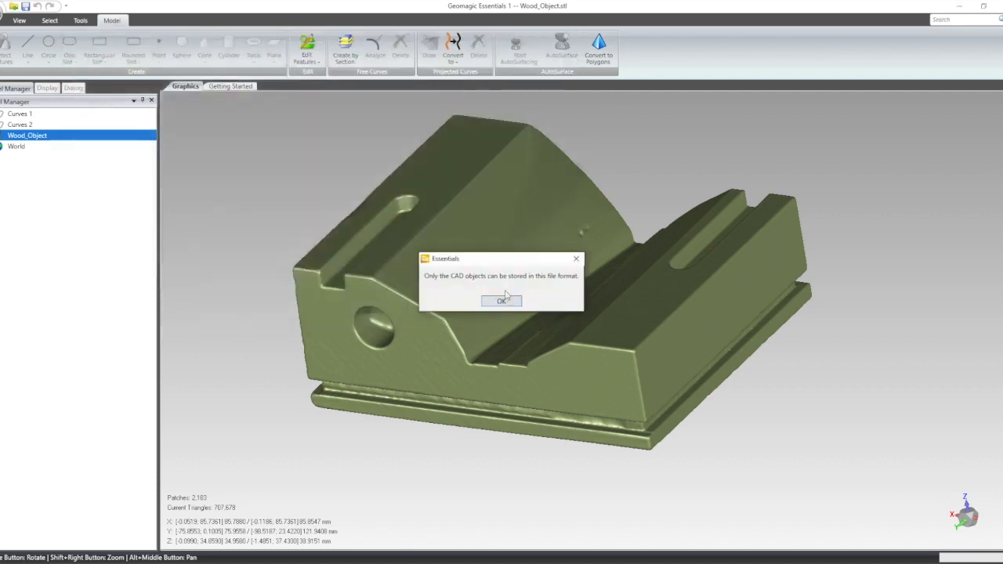
pyautogui.click(502, 302)
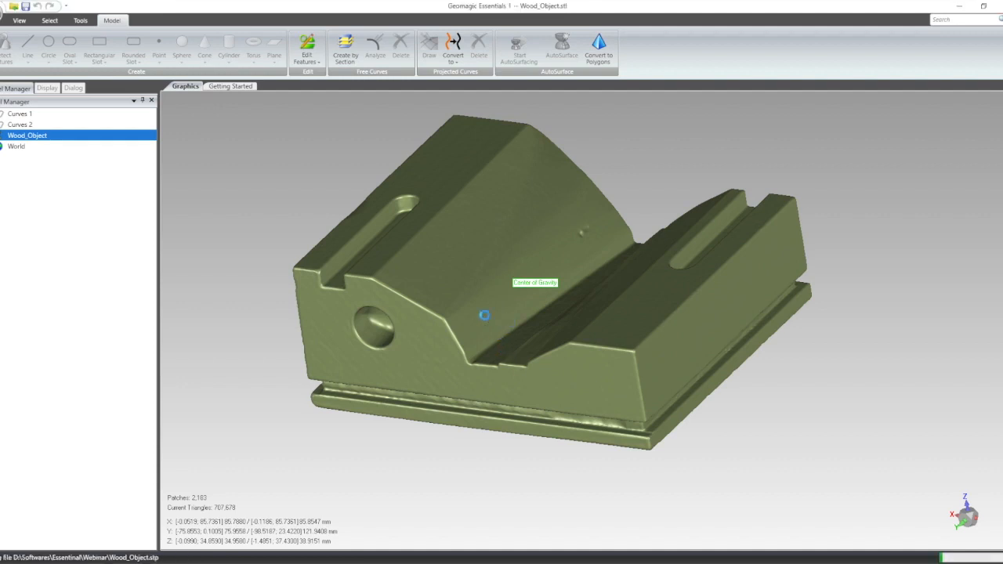
# Switch to the Webinar folder in File Explorer and open Wood_Object.stp with the Geomagic Design X application
pyautogui.click(398, 563)
pyautogui.click(348, 248)
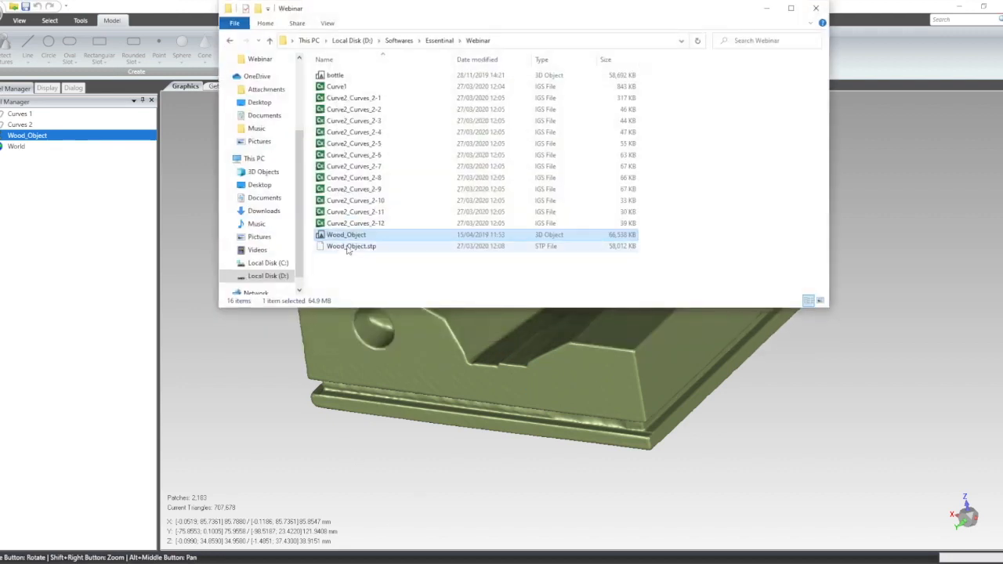
pyautogui.rightClick(348, 249)
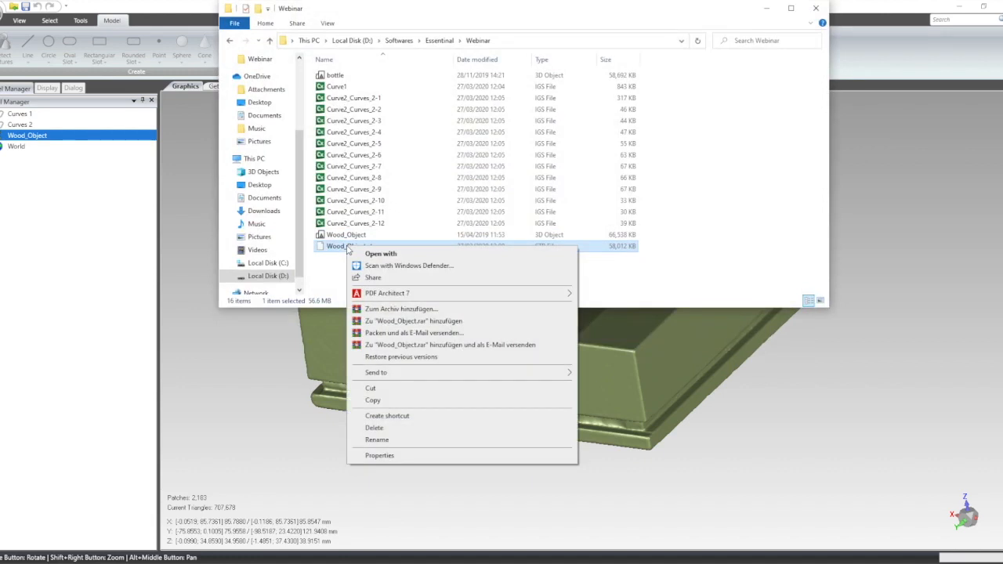
pyautogui.click(700, 268)
pyautogui.rightClick(329, 249)
pyautogui.click(354, 256)
pyautogui.click(477, 220)
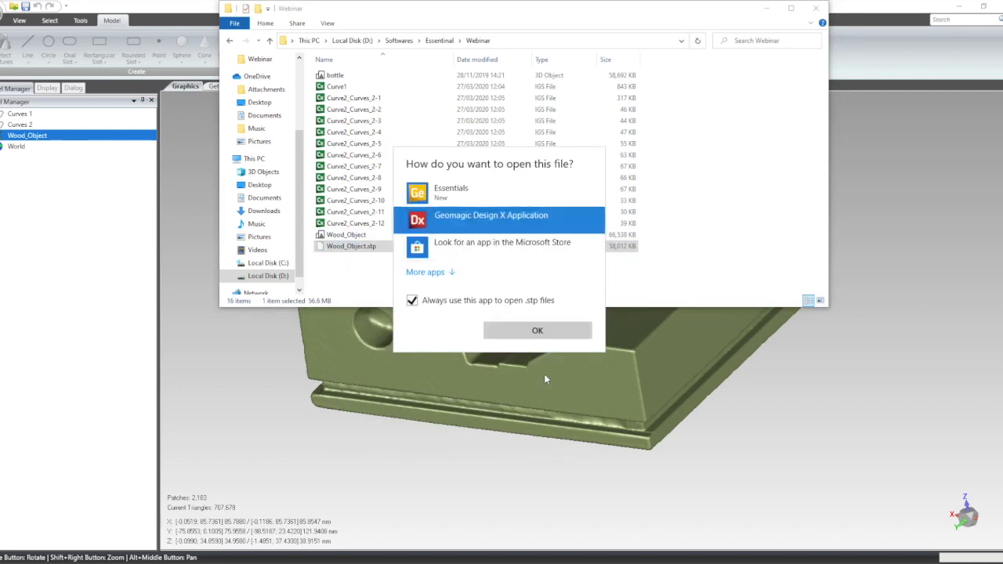
pyautogui.click(533, 332)
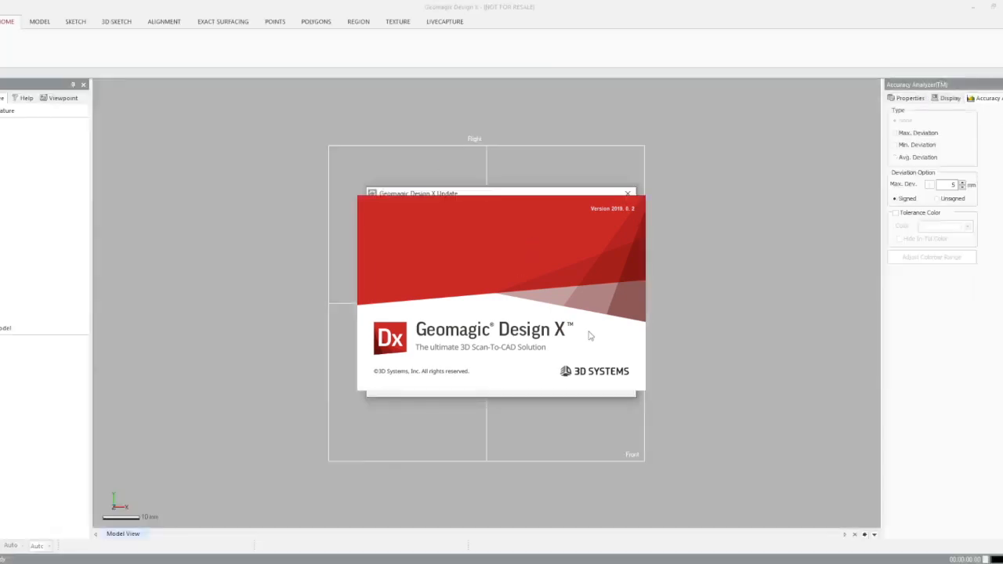
# Abort the Geomagic Design X update and view the imported Wood_Object body
pyautogui.click(629, 193)
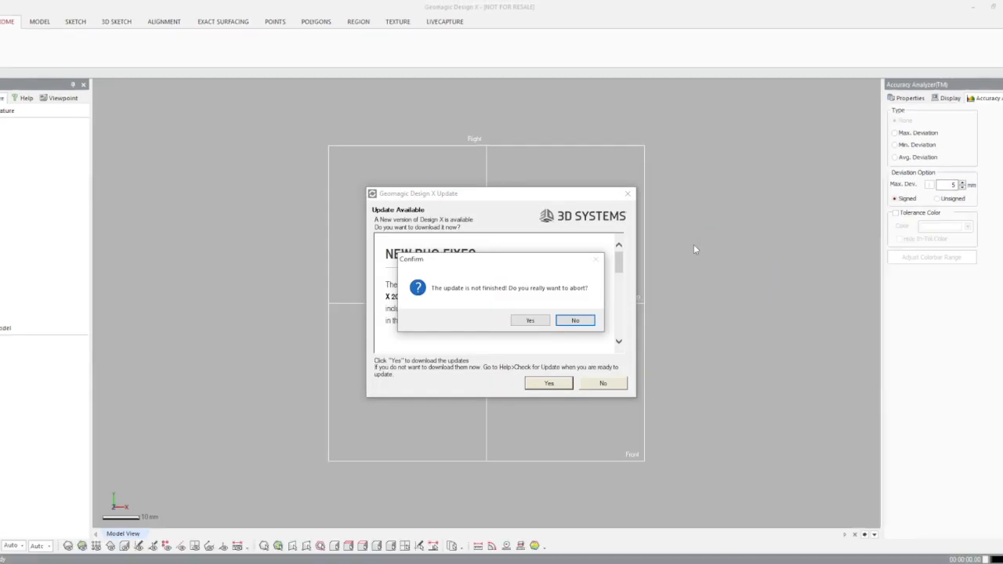
pyautogui.click(516, 322)
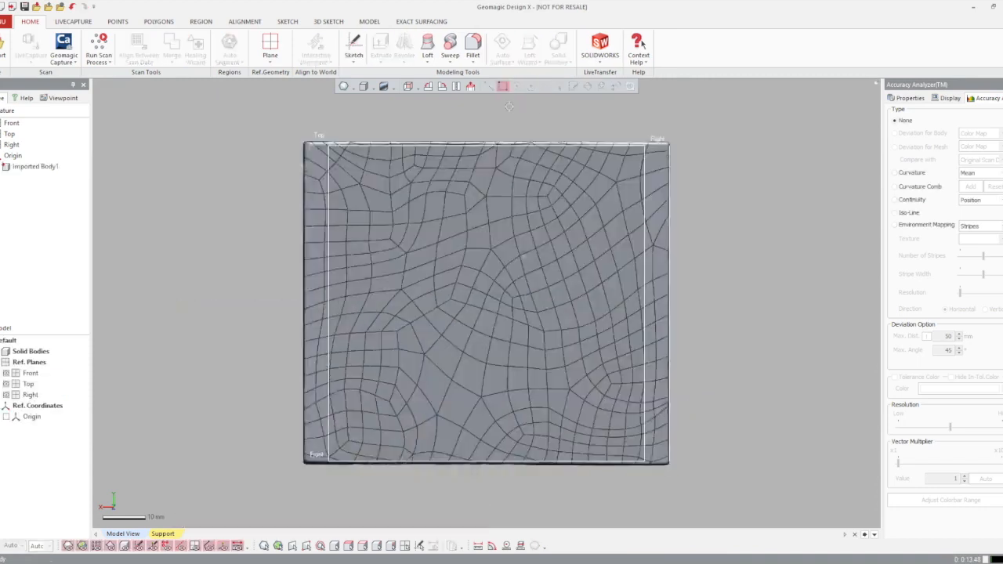
pyautogui.moveTo(236, 156); pyautogui.dragTo(555, 201, button='right')
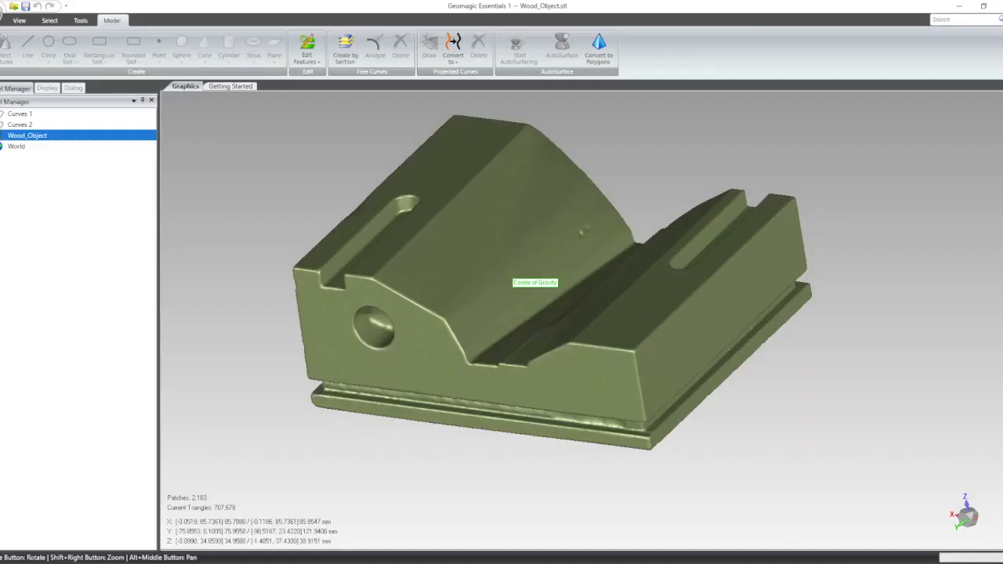
# Back in Geomagic Essentials, preview the triangles, edges and texture display on the surfaced model, switching each off again
pyautogui.click(47, 88)
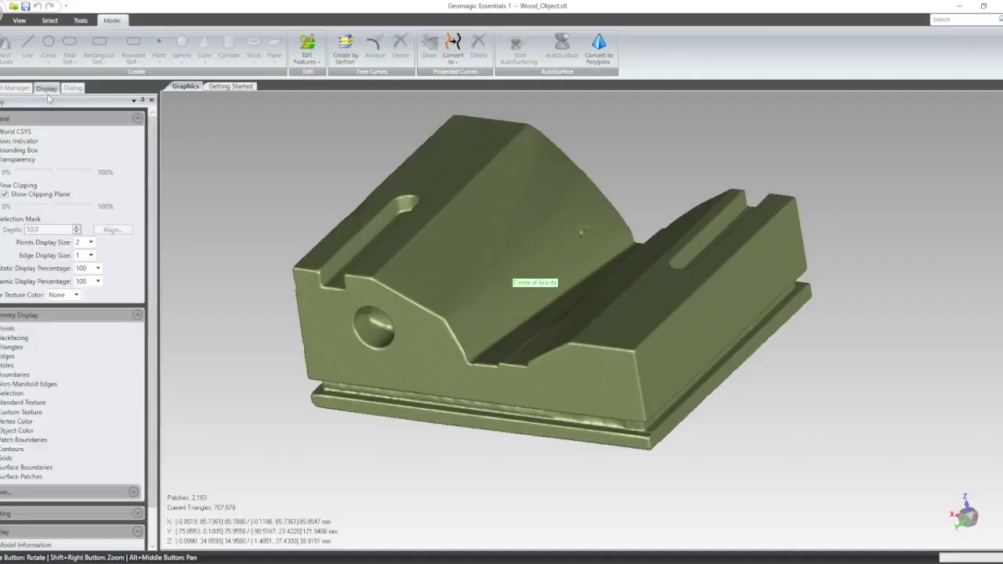
pyautogui.click(11, 347)
pyautogui.click(10, 347)
pyautogui.click(10, 347)
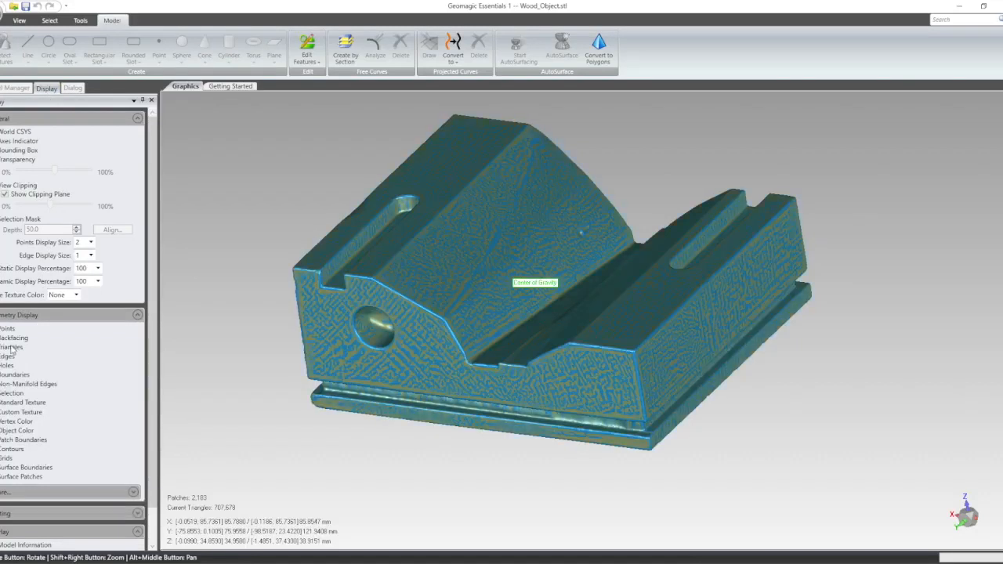
pyautogui.click(10, 348)
pyautogui.click(6, 357)
pyautogui.click(6, 357)
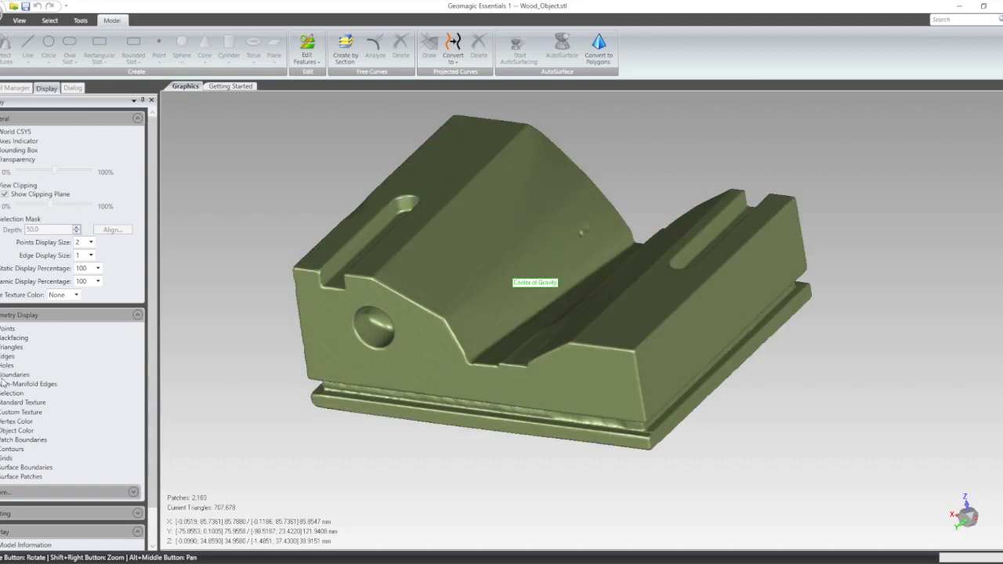
pyautogui.click(13, 409)
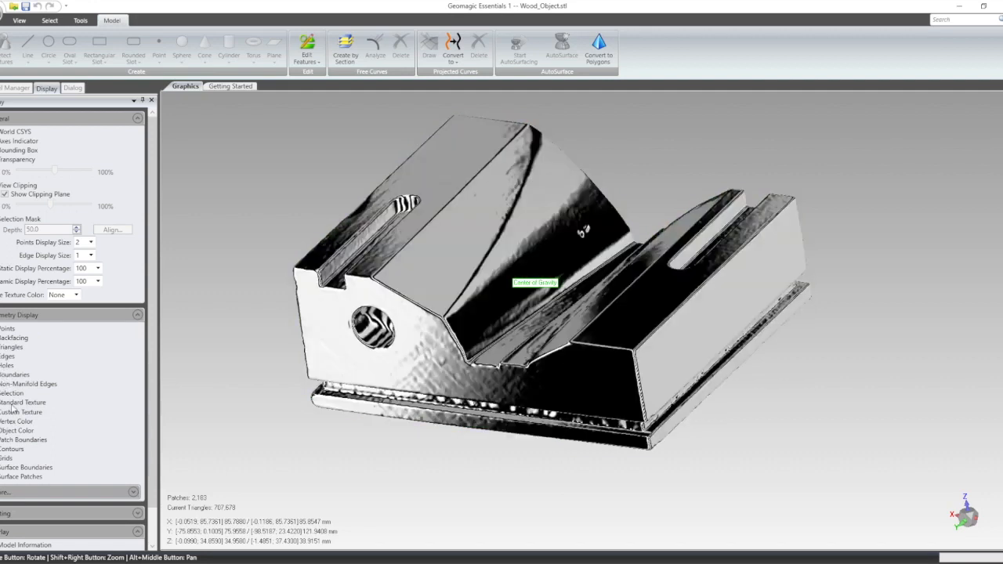
pyautogui.click(13, 411)
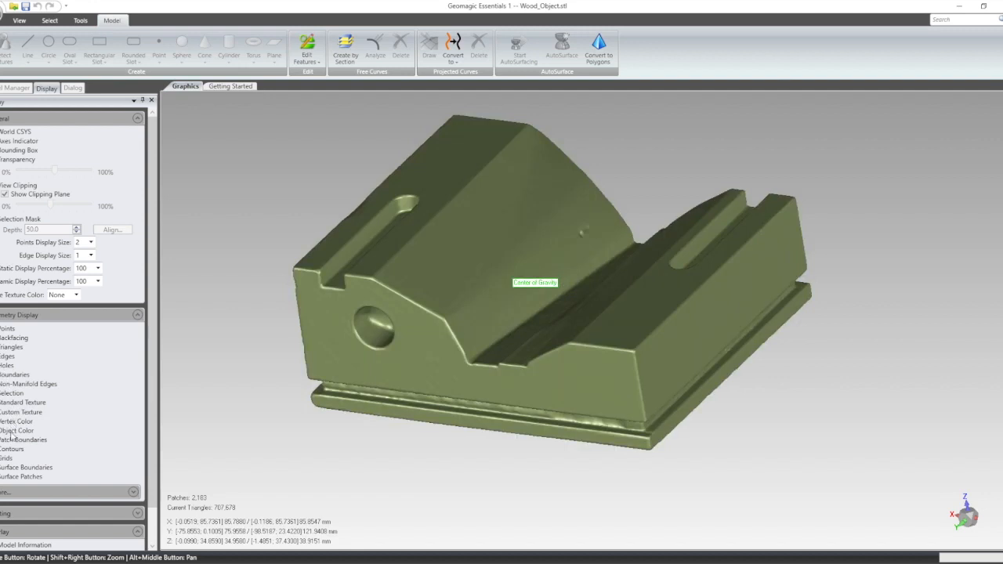
# Turn on the patch boundaries display and inspect the surface patches from several sides of the model
pyautogui.click(8, 441)
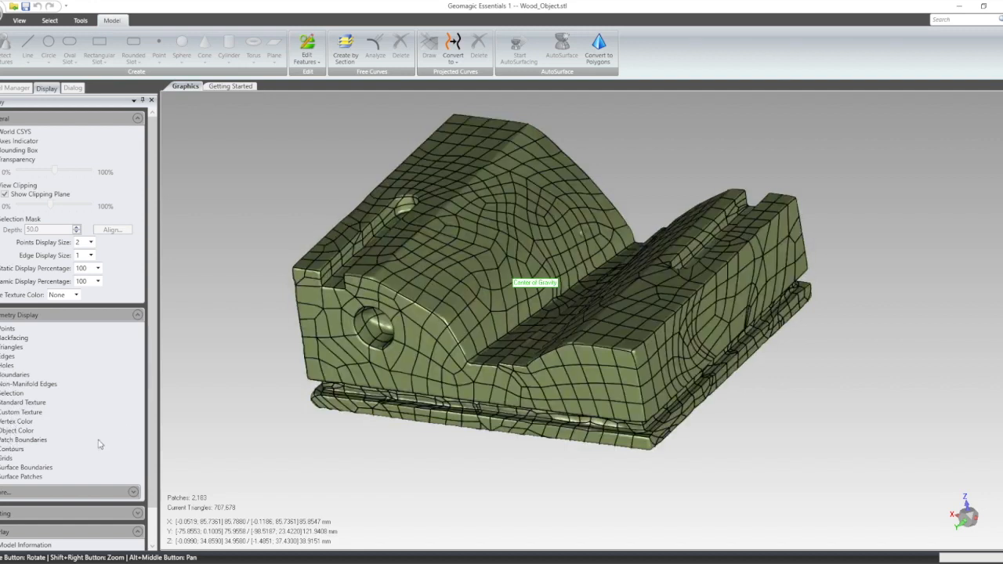
pyautogui.moveTo(385, 259); pyautogui.dragTo(637, 355)
pyautogui.moveTo(637, 355); pyautogui.dragTo(407, 220, button='middle')
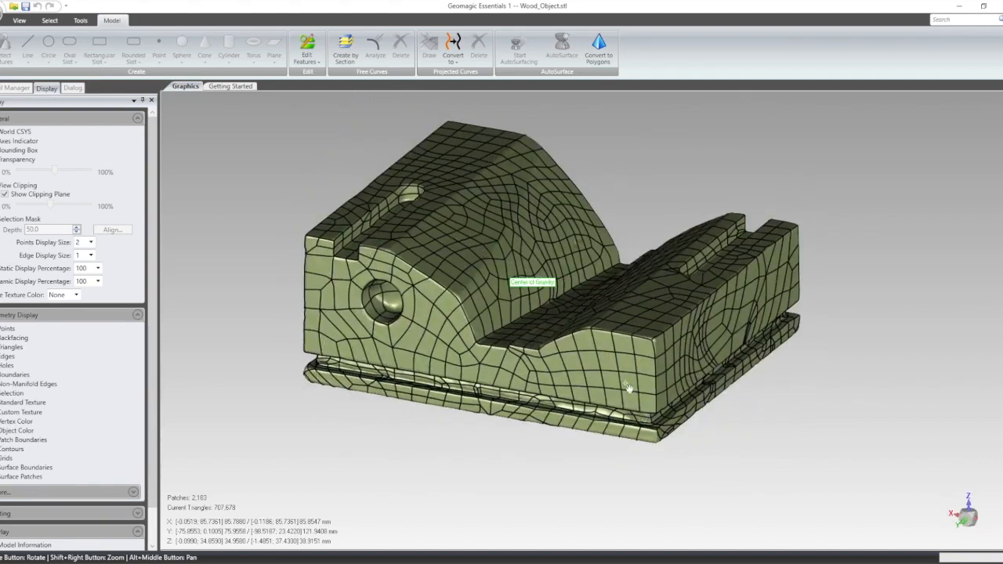
pyautogui.moveTo(753, 417); pyautogui.dragTo(626, 446, button='middle')
pyautogui.moveTo(824, 341); pyautogui.dragTo(415, 467, button='middle')
pyautogui.moveTo(664, 363); pyautogui.dragTo(273, 5, button='middle')
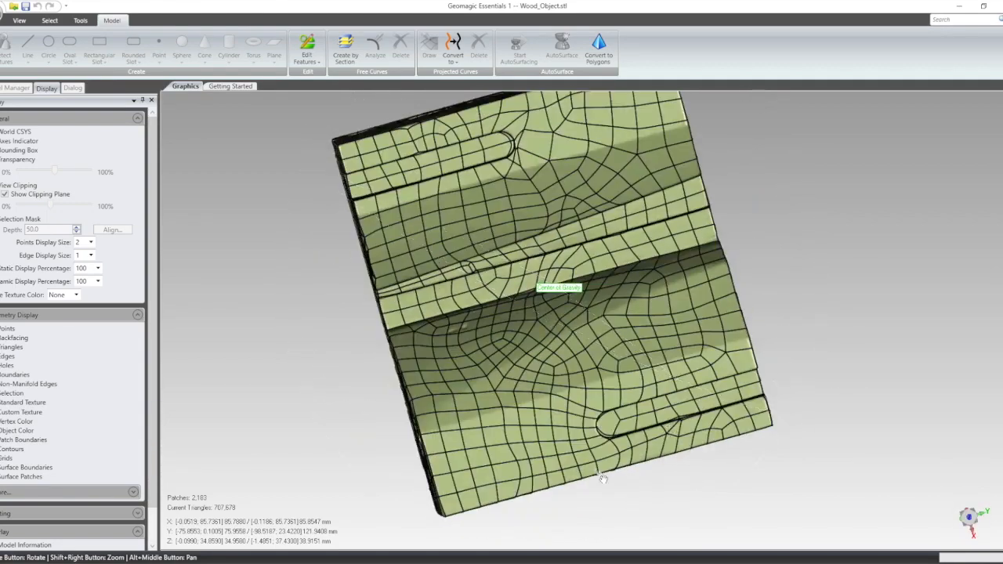
pyautogui.moveTo(612, 503); pyautogui.dragTo(533, 171, button='middle')
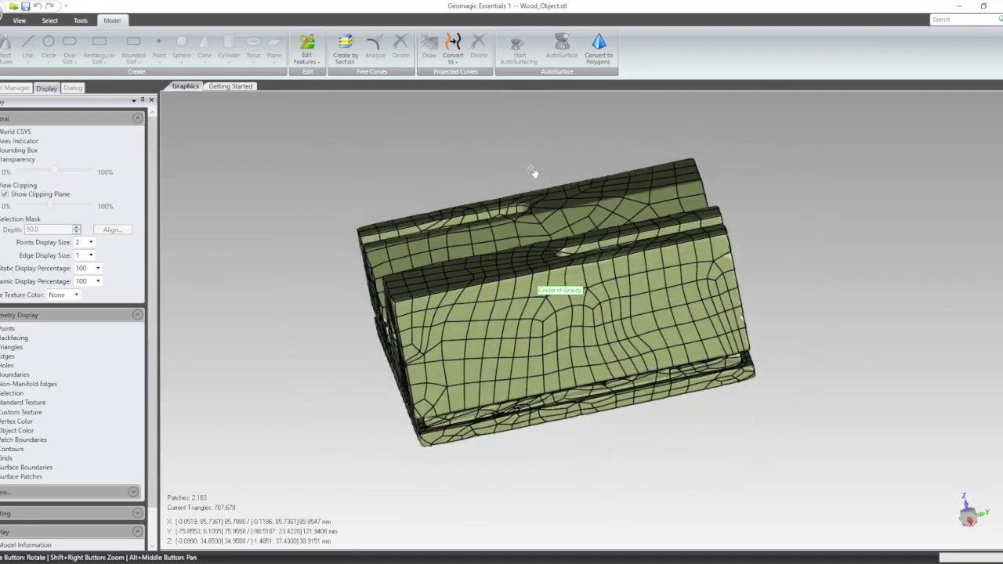